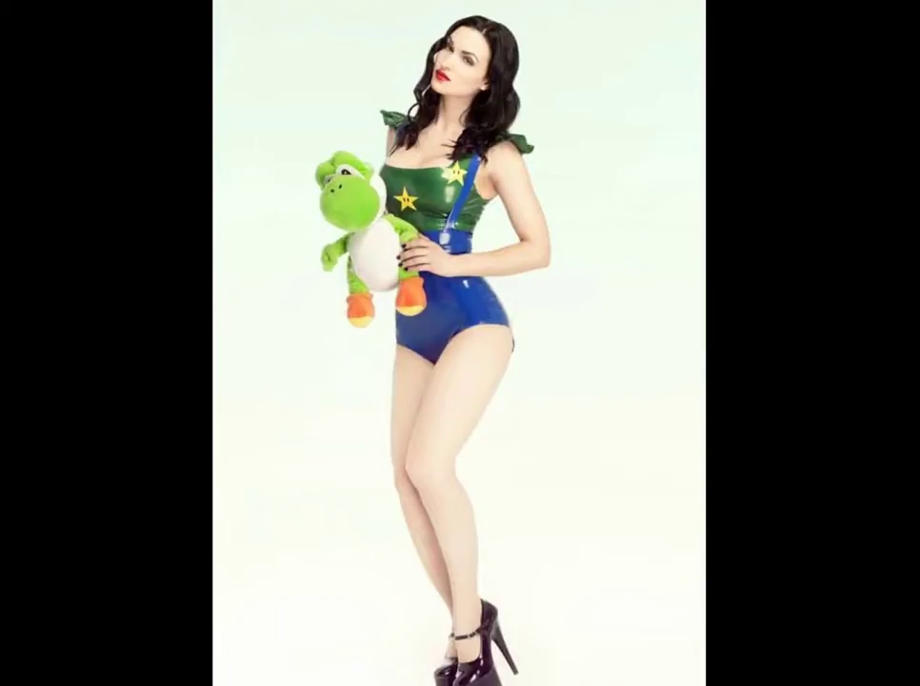
# Step: Launch R i386 3.1.0 maximized and run library(Rcmdr) to open R Commander
pyautogui.press('super')
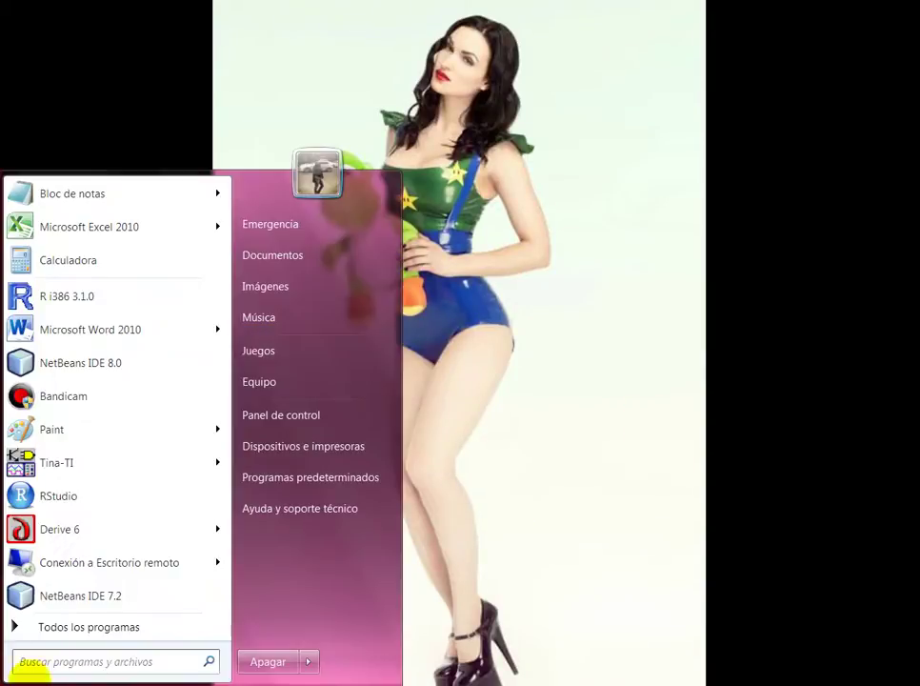
pyautogui.click(87, 298)
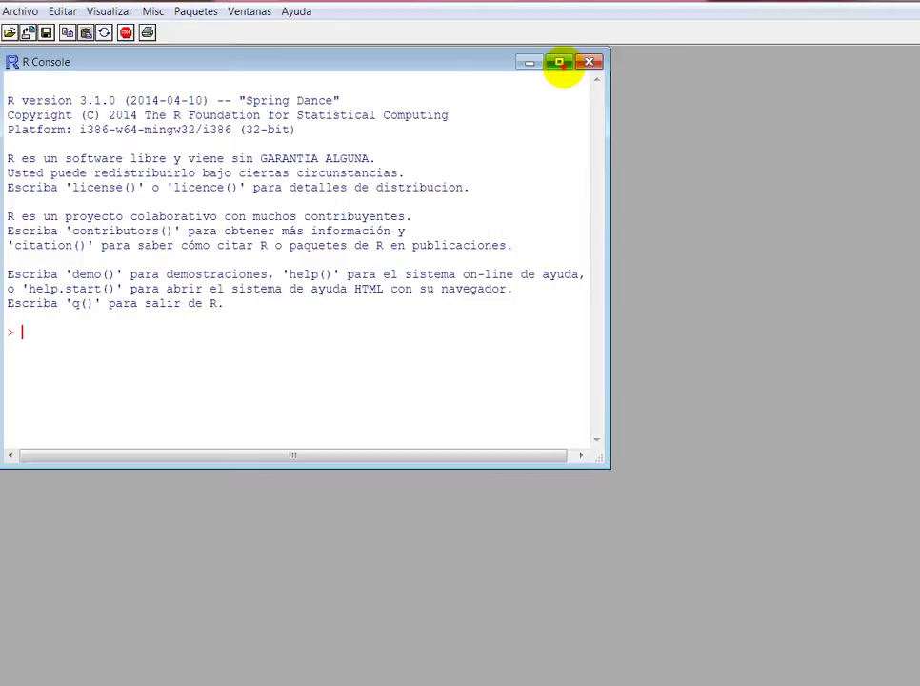
pyautogui.click(559, 61)
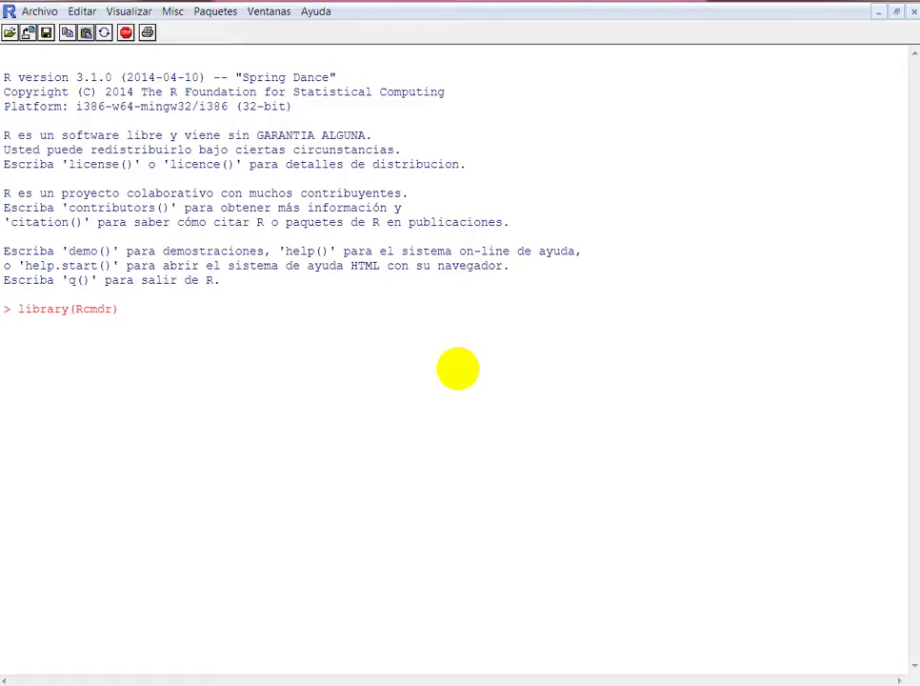
pyautogui.press('Return')
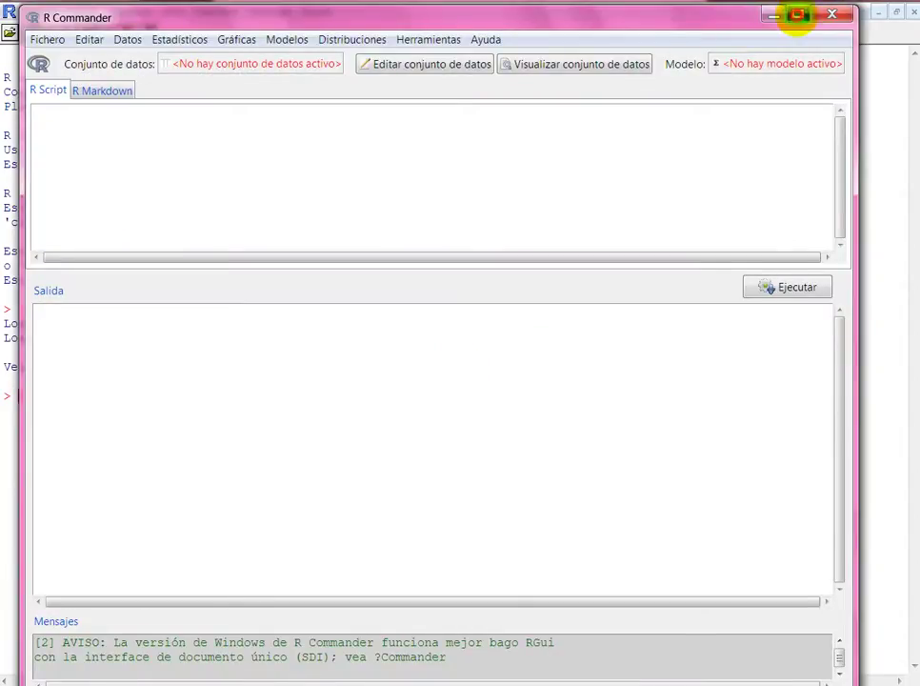
# Step: Maximize R Commander and start an Excel data import into a data set named Datos
pyautogui.click(797, 15)
pyautogui.click(95, 12)
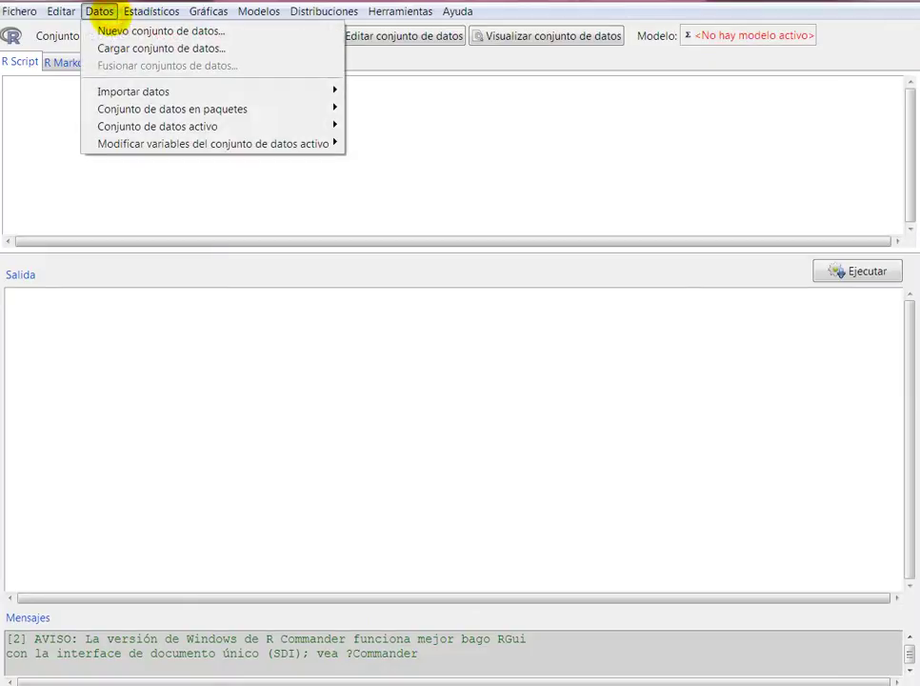
pyautogui.moveTo(142, 90)
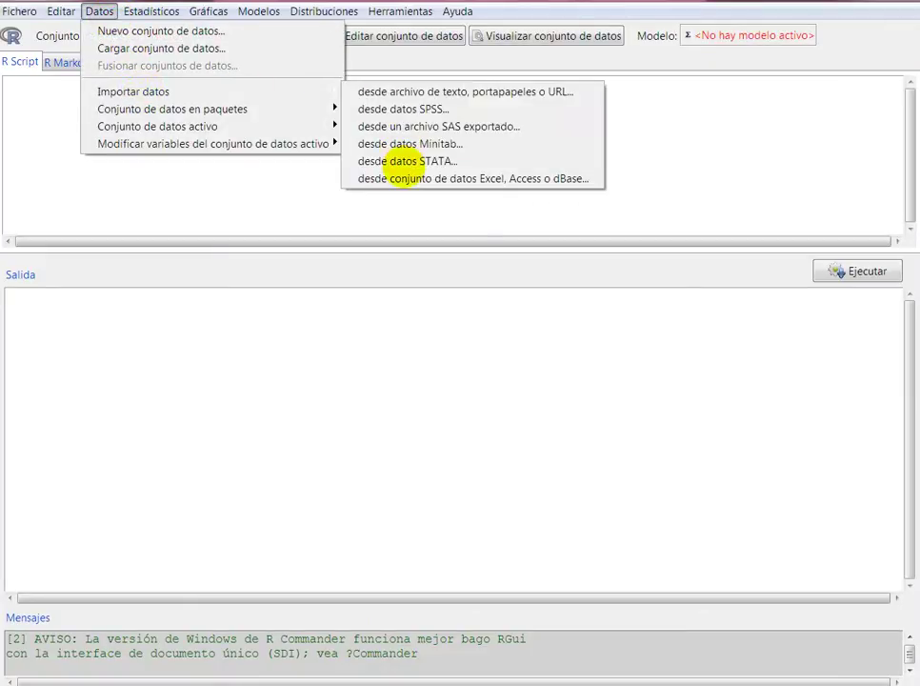
pyautogui.click(404, 178)
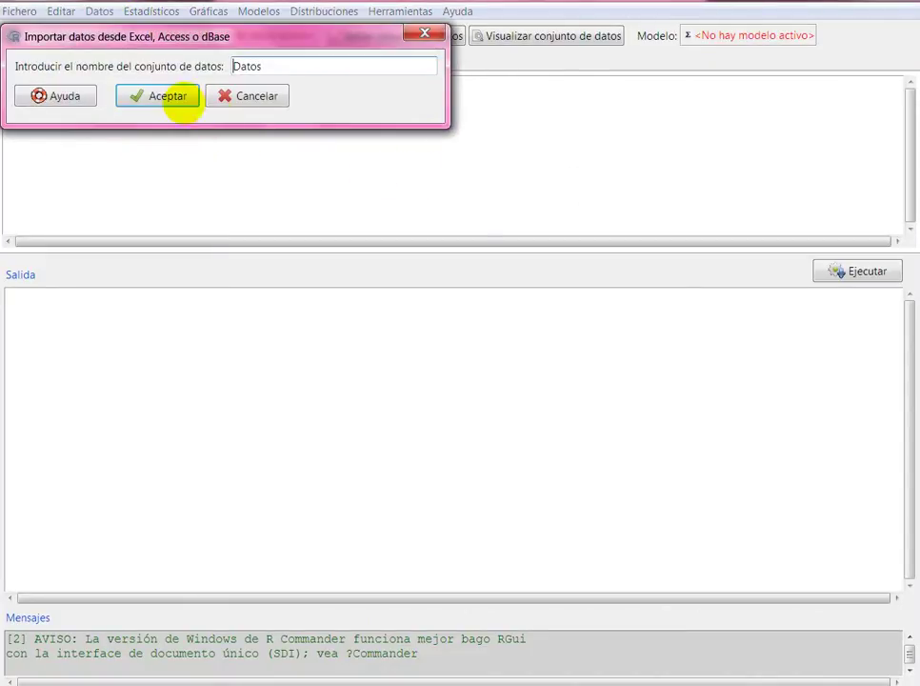
pyautogui.click(176, 96)
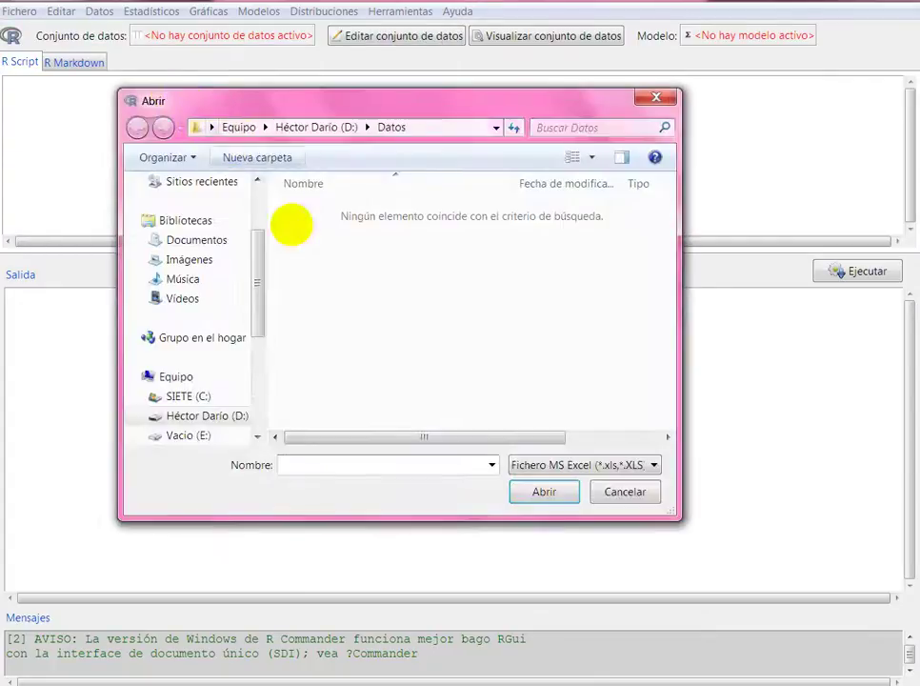
# Step: Choose the xlsx file Datos.xlsx and import its Datos table
pyautogui.click(653, 465)
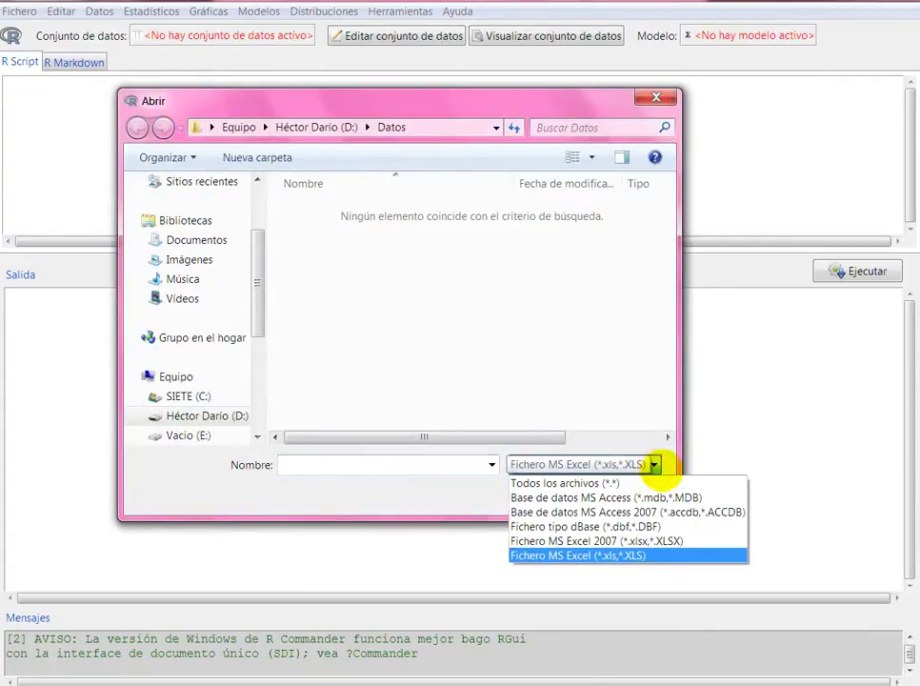
pyautogui.click(661, 540)
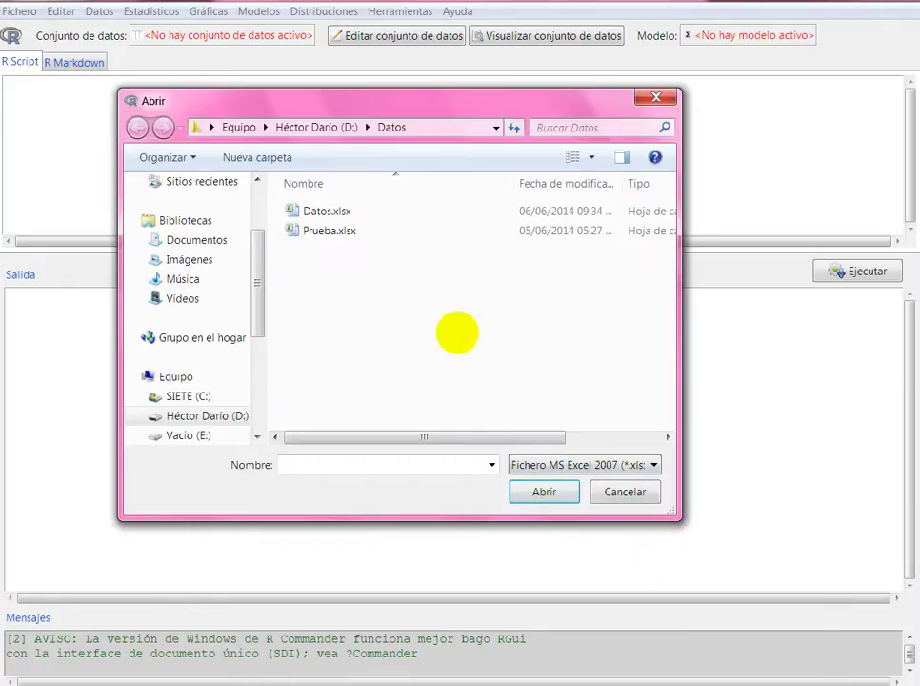
pyautogui.click(349, 213)
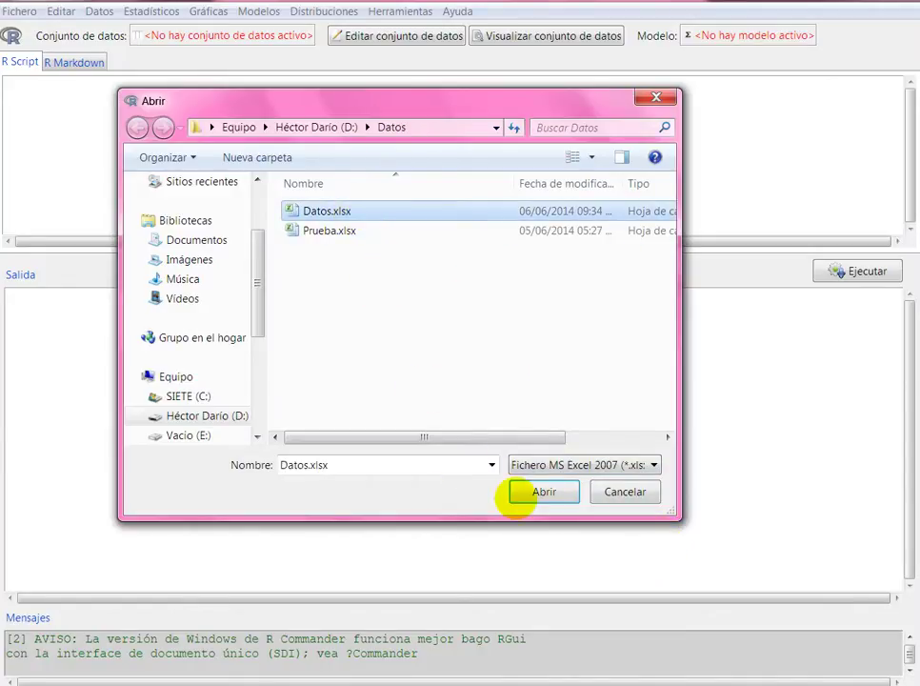
pyautogui.click(546, 494)
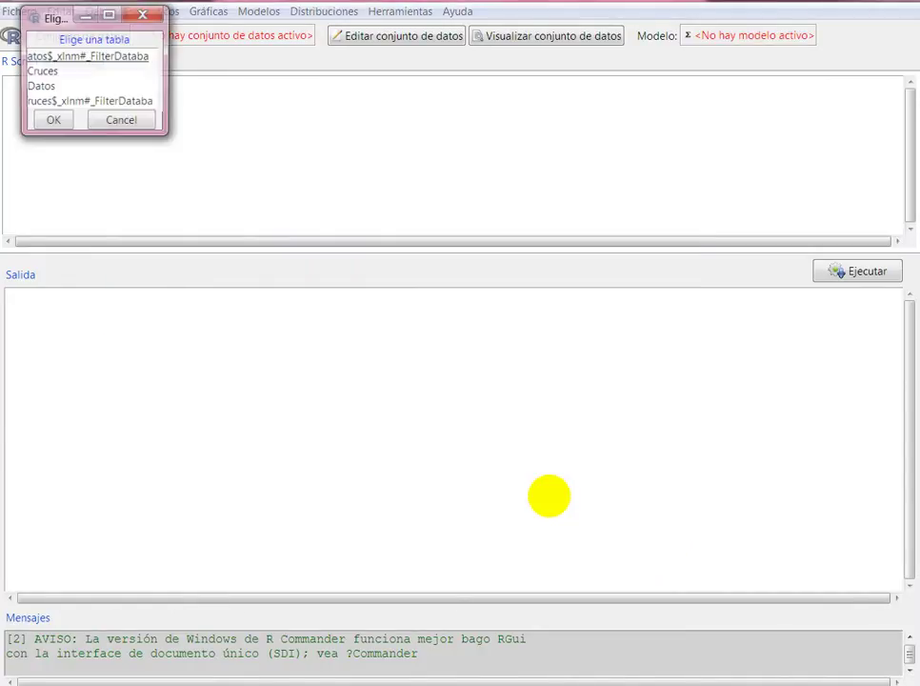
pyautogui.click(40, 87)
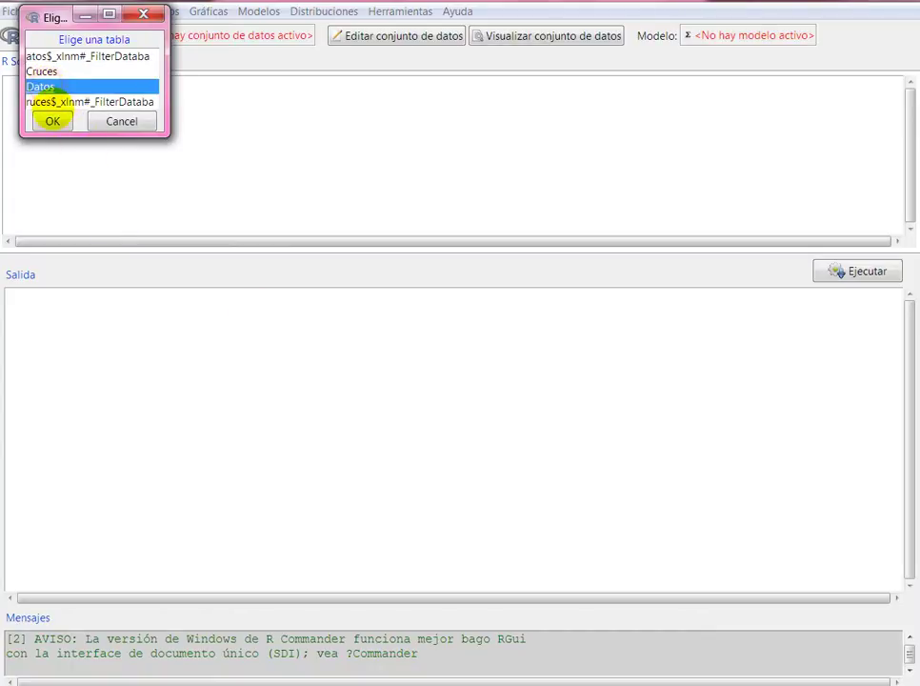
pyautogui.click(52, 121)
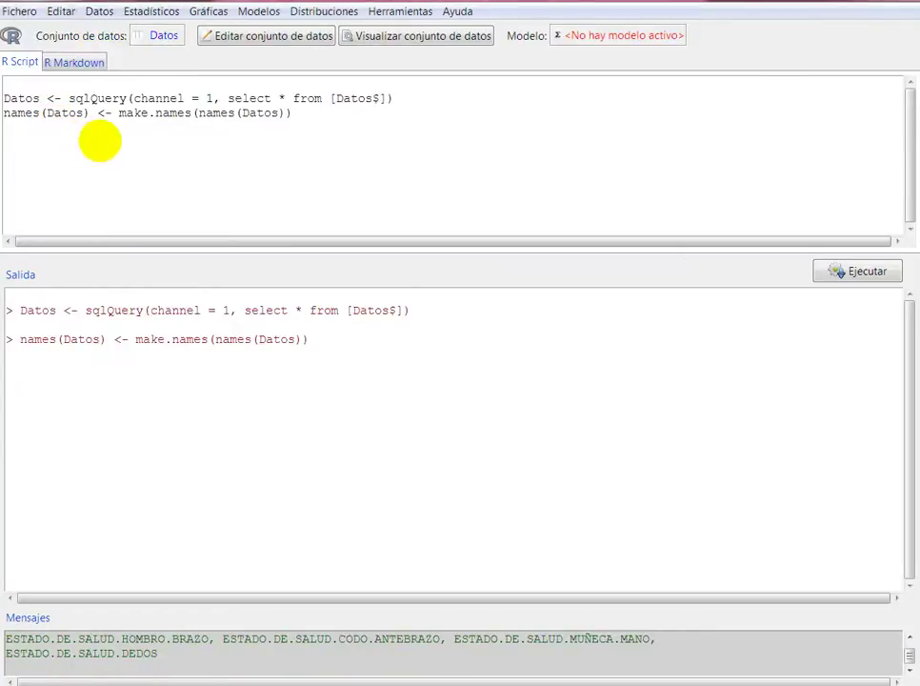
# Step: Start a generalized linear model named RL
pyautogui.click(150, 12)
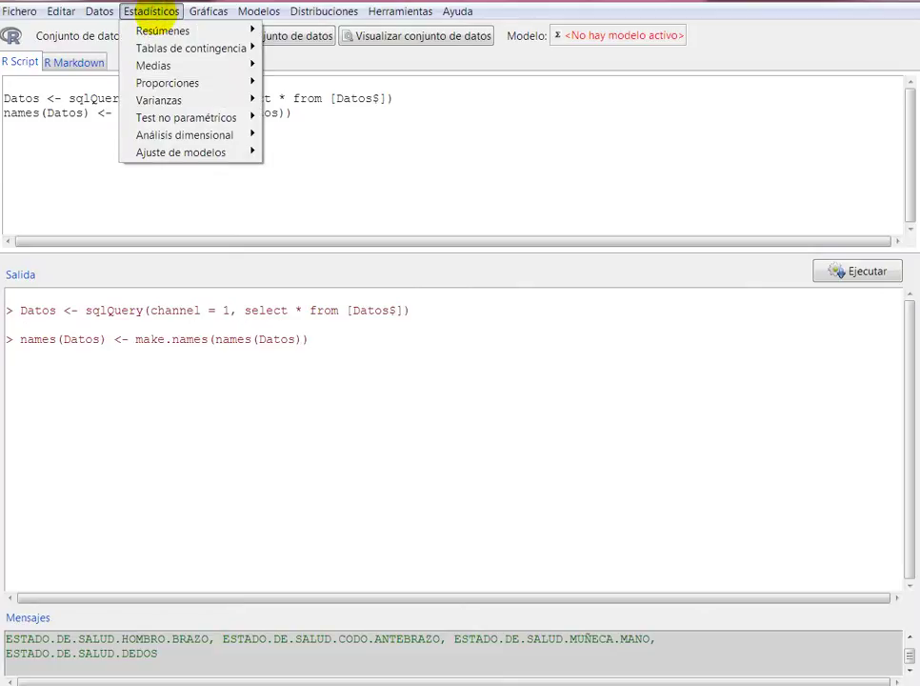
pyautogui.moveTo(181, 154)
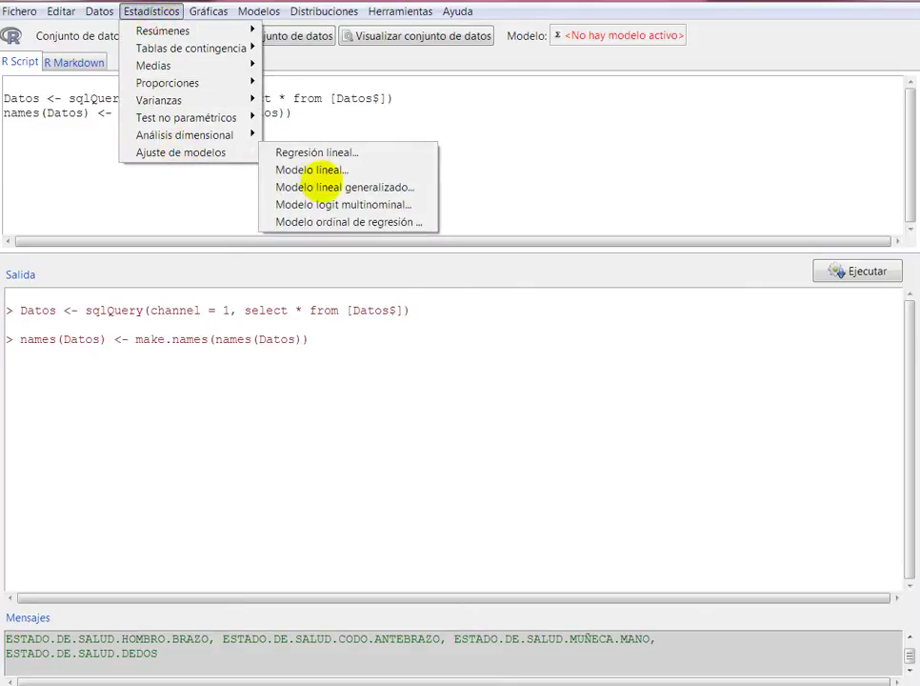
pyautogui.click(314, 186)
pyautogui.moveTo(241, 68); pyautogui.dragTo(198, 66)
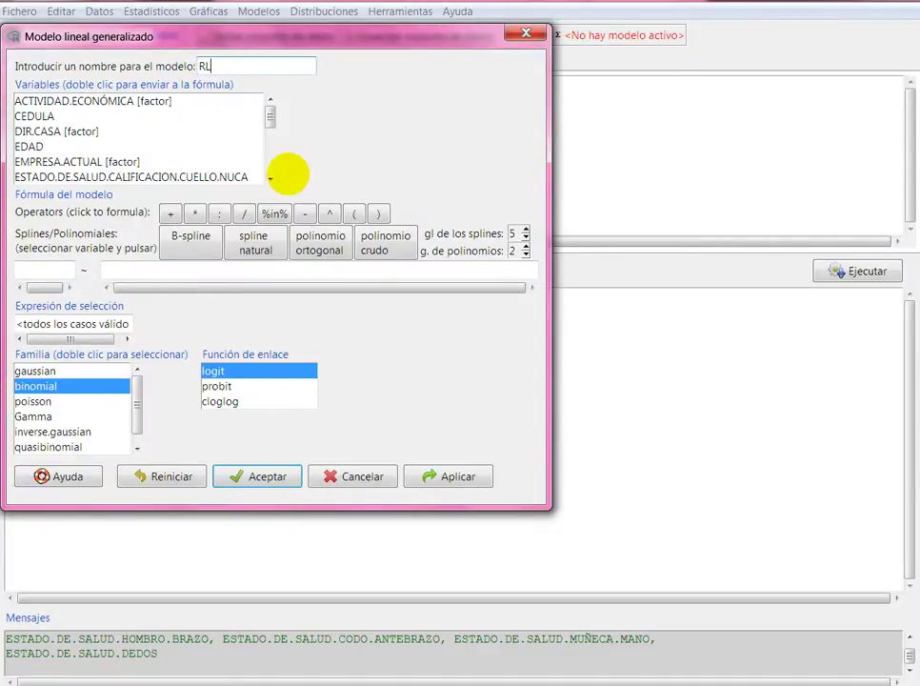
# Step: Set ESTADO.DE.SALUD.MOLESTIAS.ULTIMOS.12.MESES as the model's response variable
pyautogui.click(270, 177)
pyautogui.click(269, 177)
pyautogui.click(270, 178)
pyautogui.click(270, 177)
pyautogui.click(270, 177)
pyautogui.click(270, 177)
pyautogui.click(270, 177)
pyautogui.doubleClick(241, 162)
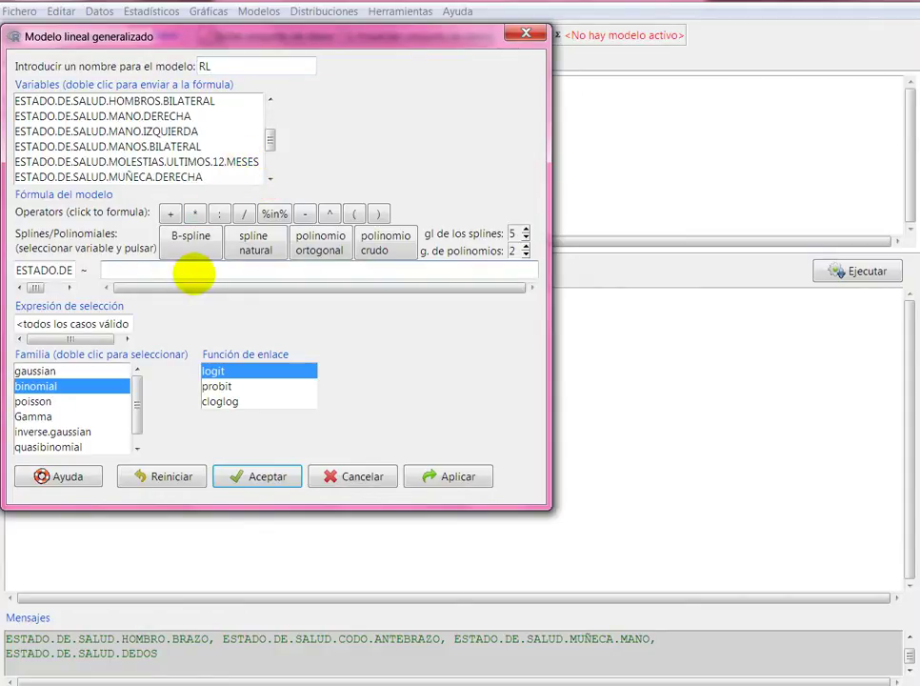
# Step: Add ESTATURA as predictor with binomial logit family and fit the model
pyautogui.moveTo(272, 140); pyautogui.dragTo(269, 119)
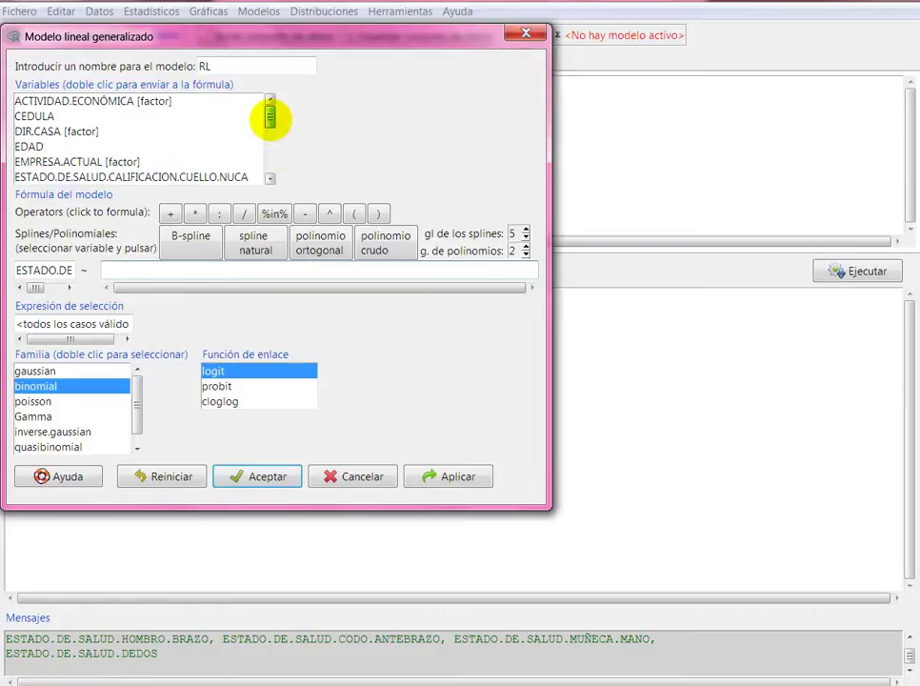
pyautogui.click(269, 177)
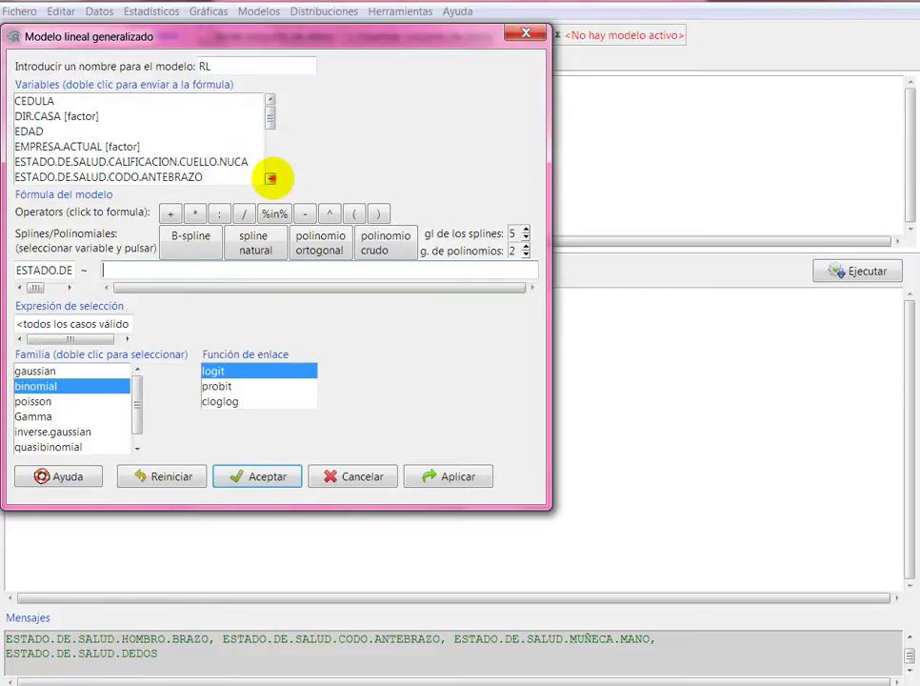
pyautogui.click(269, 177)
pyautogui.click(269, 177)
pyautogui.click(270, 178)
pyautogui.click(269, 178)
pyautogui.click(269, 178)
pyautogui.click(270, 178)
pyautogui.click(270, 177)
pyautogui.click(270, 177)
pyautogui.click(270, 177)
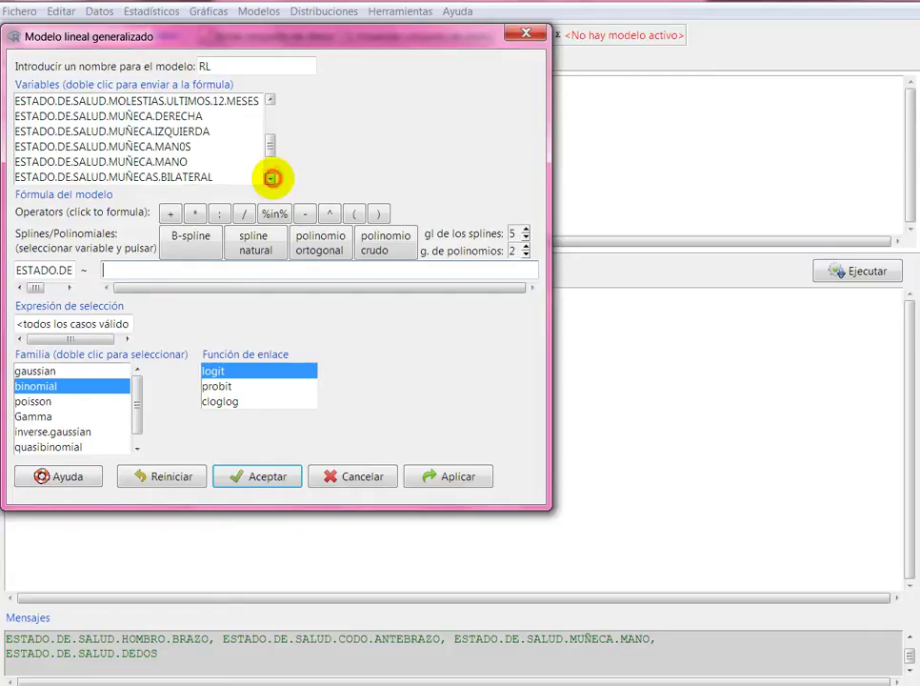
pyautogui.click(270, 177)
pyautogui.click(270, 178)
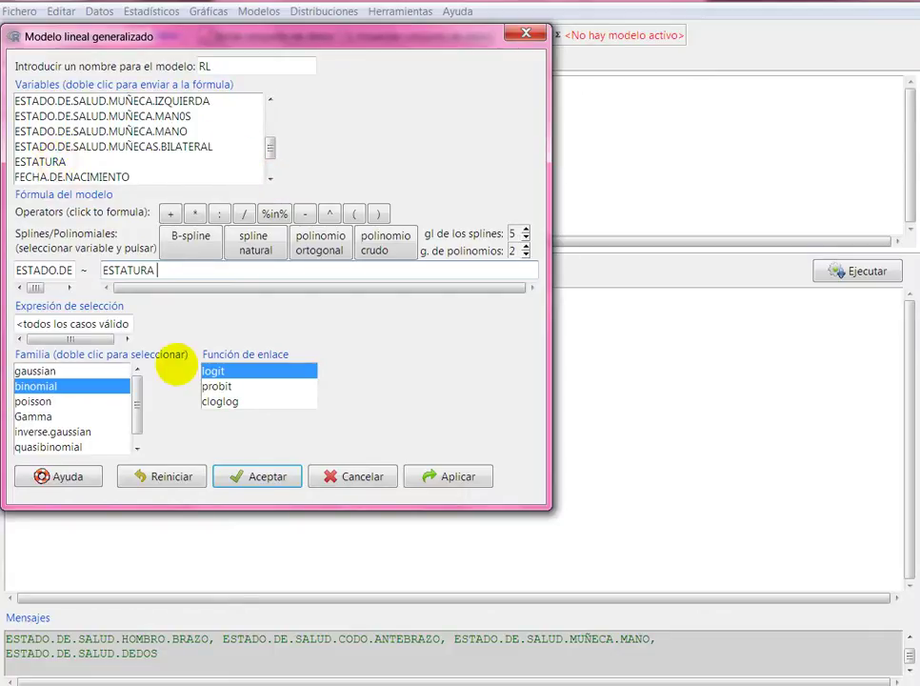
pyautogui.click(265, 476)
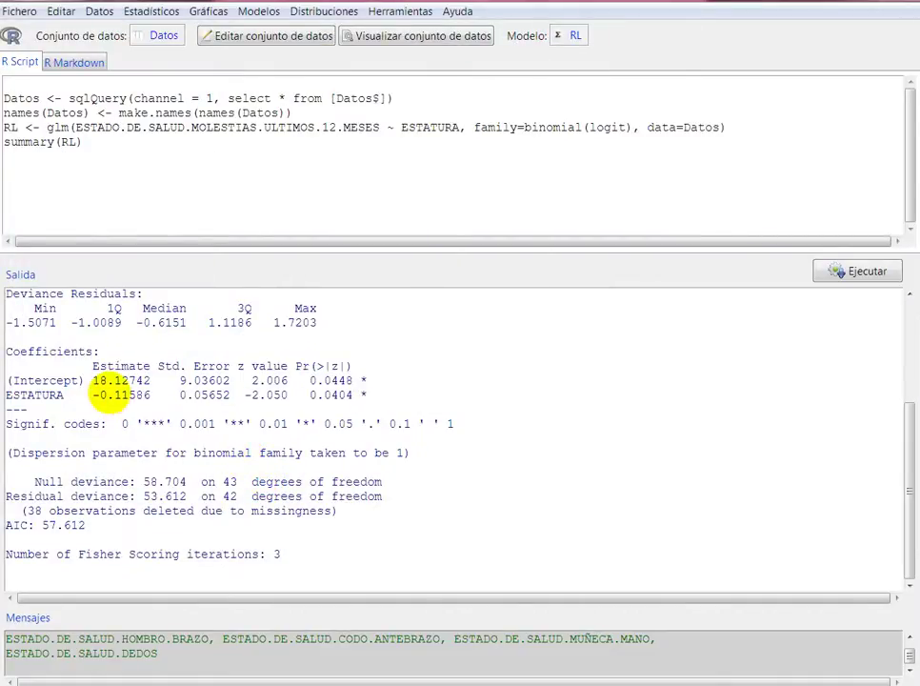
# Step: Highlight estimates 18.12742 and -0.11586 and their p-values 0.0448 and 0.0404
pyautogui.moveTo(7, 380); pyautogui.dragTo(150, 380)
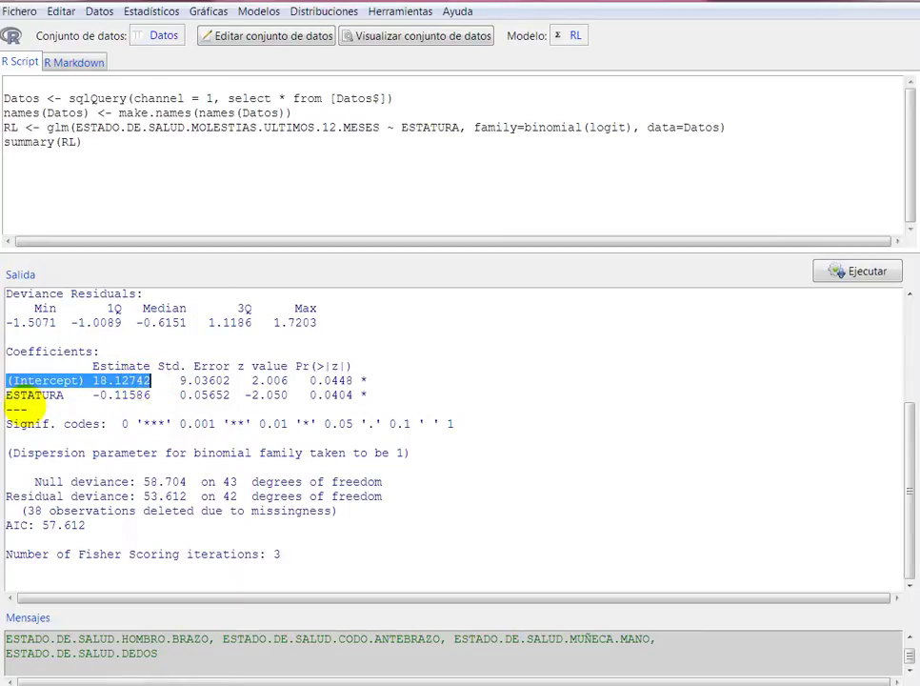
pyautogui.moveTo(8, 395); pyautogui.dragTo(151, 395)
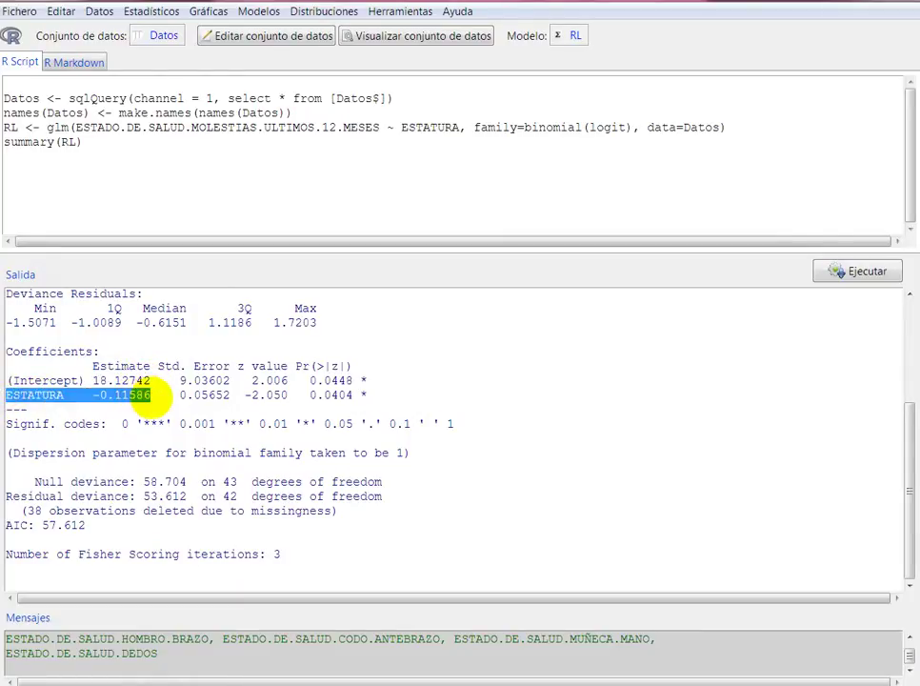
pyautogui.moveTo(310, 380); pyautogui.dragTo(368, 380)
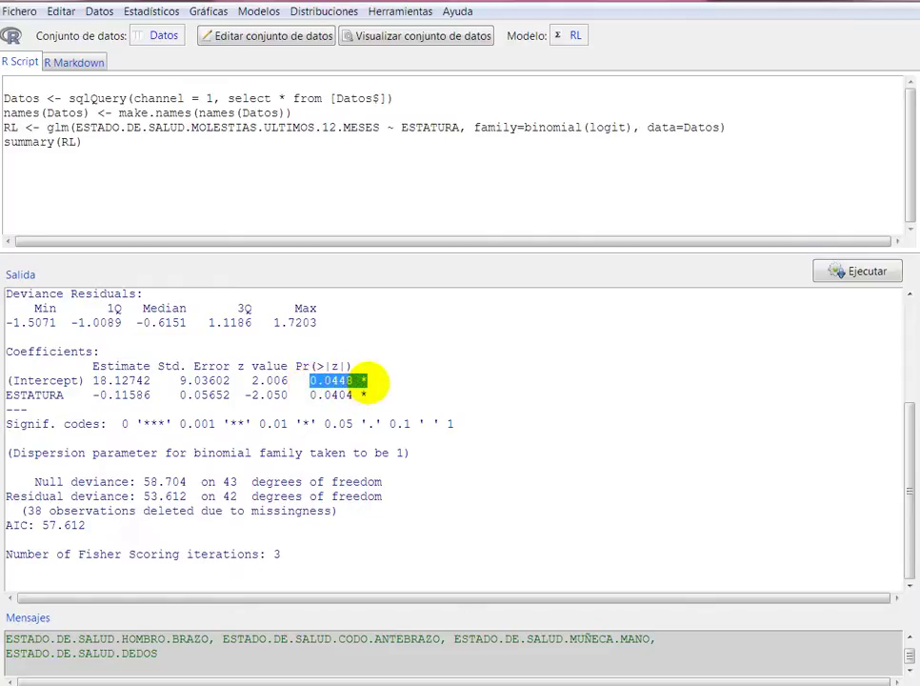
pyautogui.moveTo(310, 394); pyautogui.dragTo(368, 394)
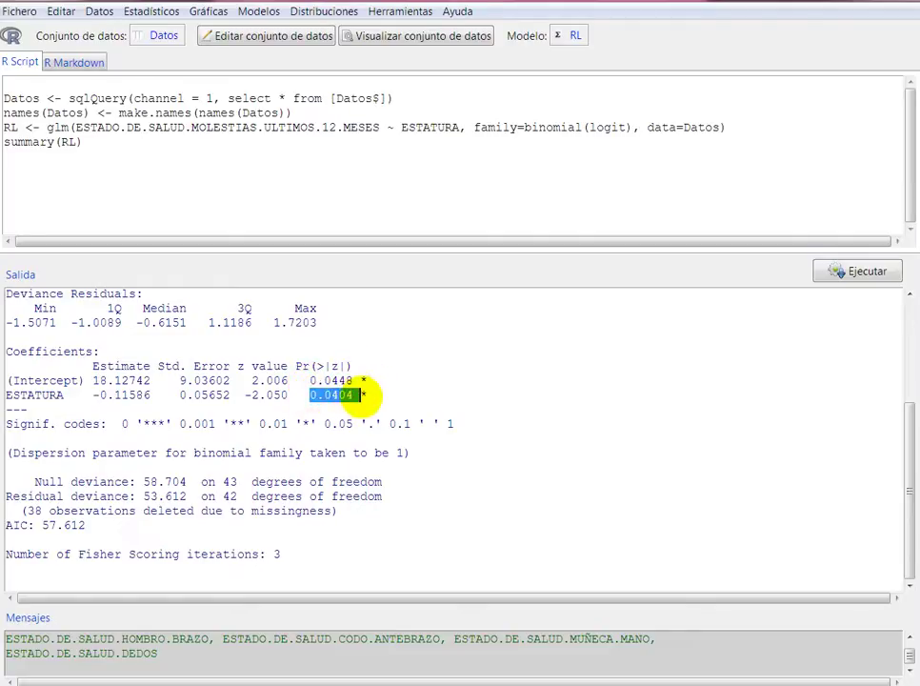
pyautogui.click(372, 394)
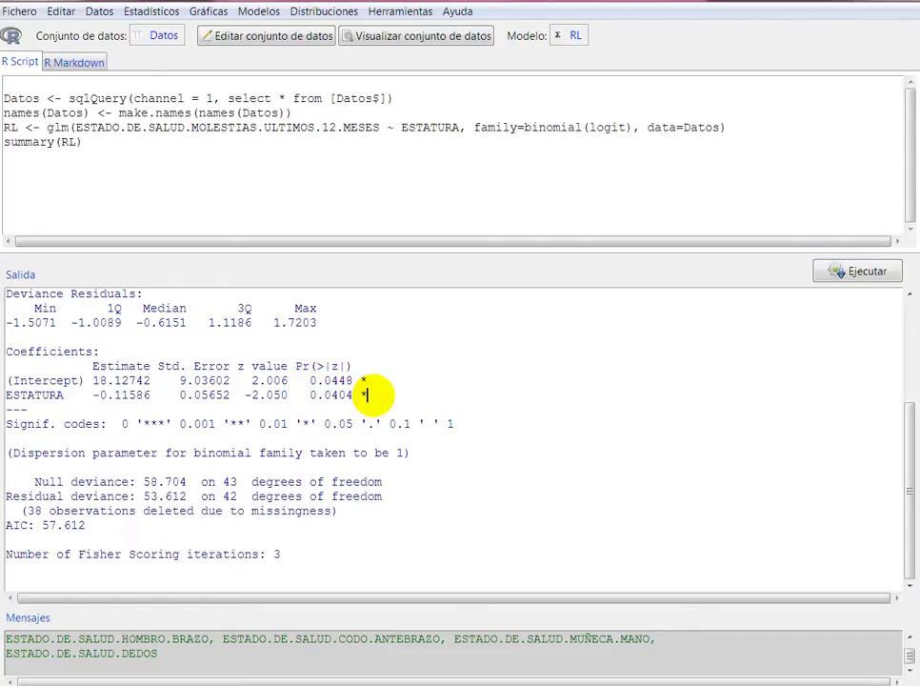
# Step: Open D:\Datos\Datos.xlsx through Computer in Windows Explorer
pyautogui.press('super')
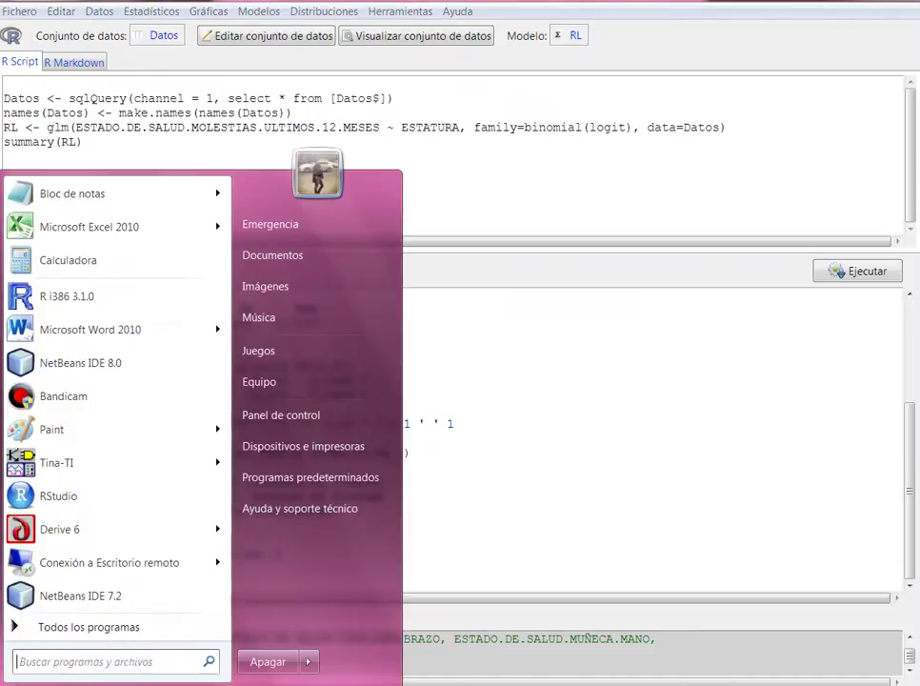
pyautogui.click(276, 386)
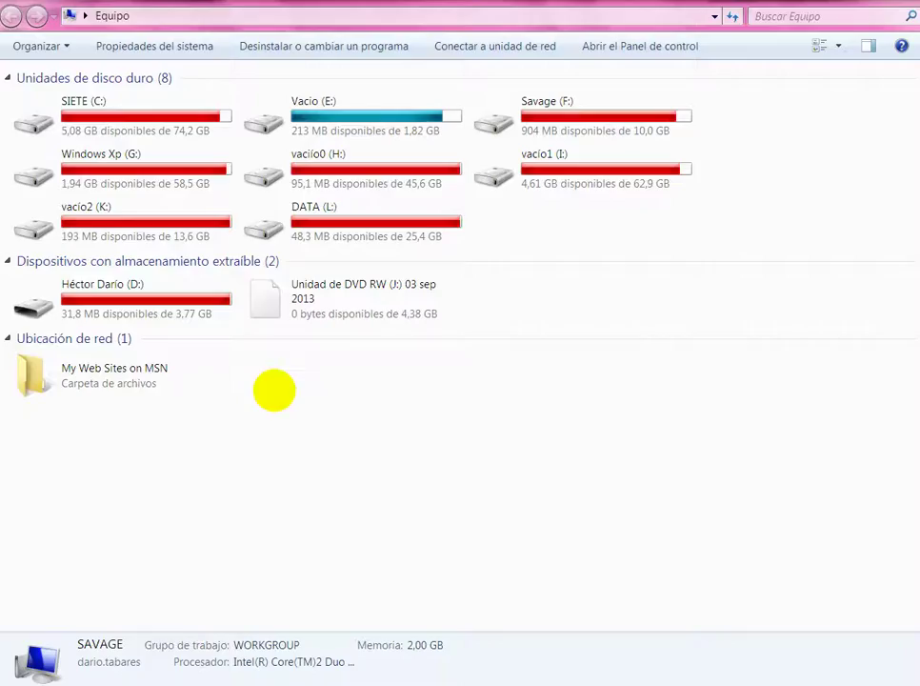
pyautogui.click(185, 311)
pyautogui.doubleClick(186, 311)
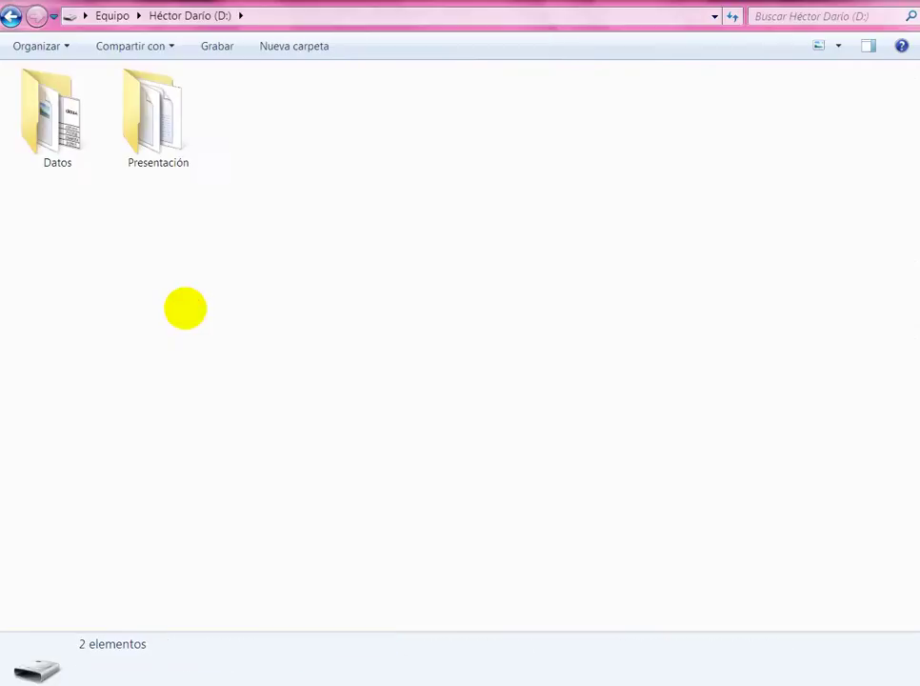
pyautogui.doubleClick(68, 151)
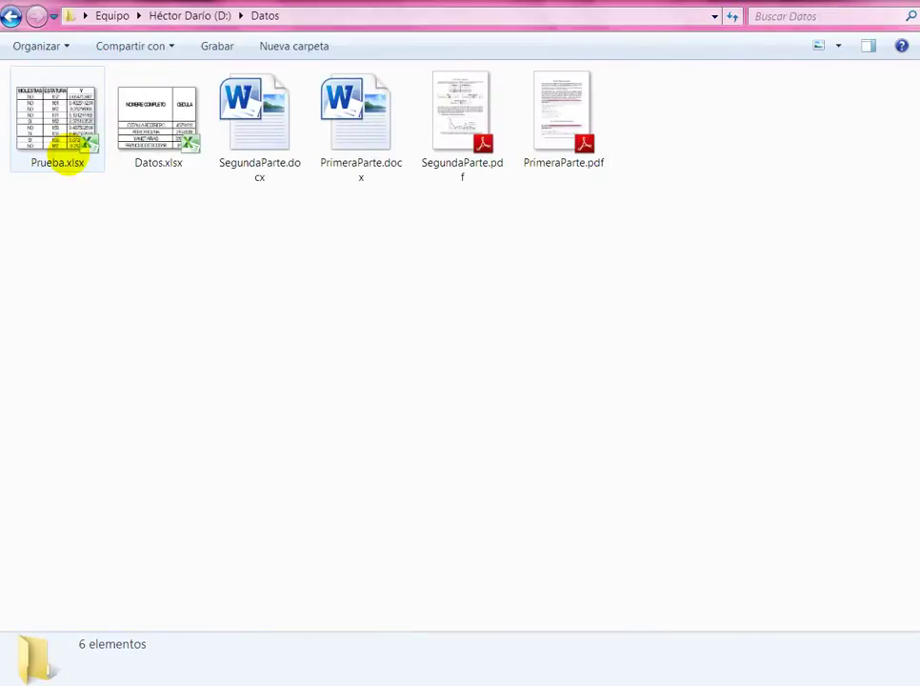
pyautogui.doubleClick(160, 124)
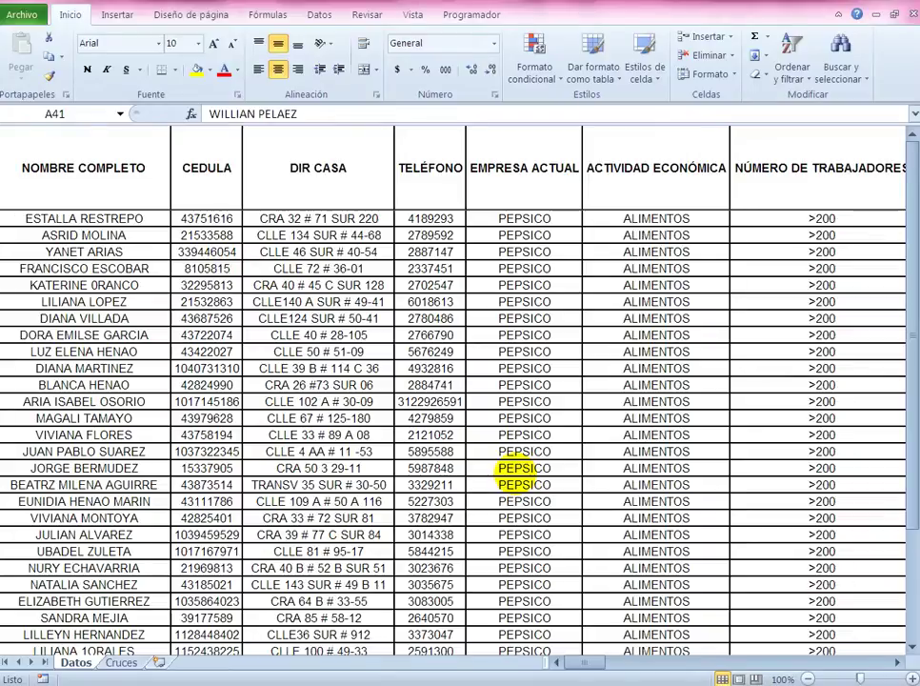
# Step: Copy the entire ESTATURA column from the Datos sheet
pyautogui.click(896, 662)
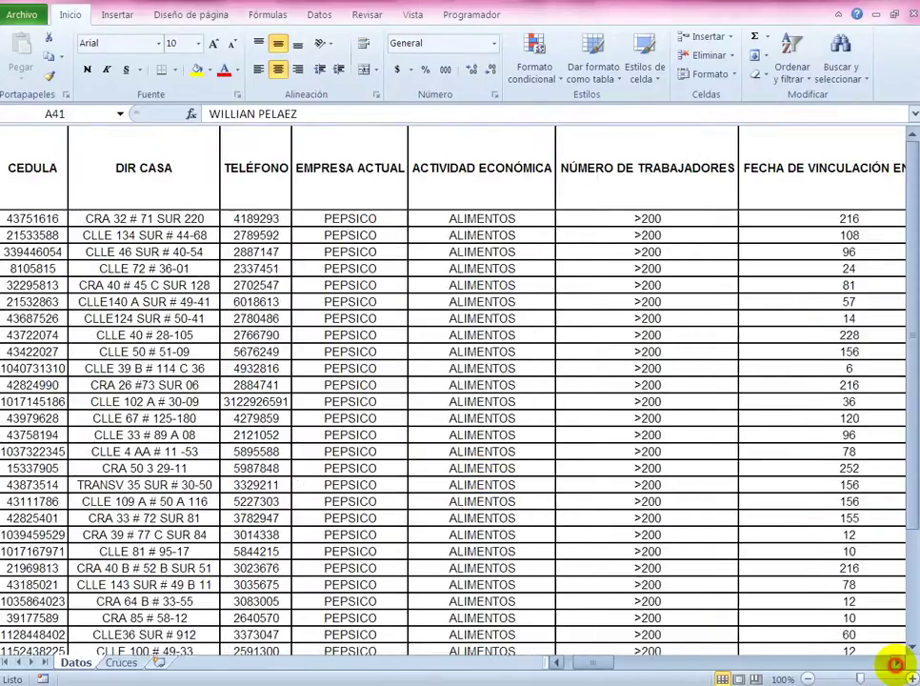
pyautogui.click(896, 662)
pyautogui.click(897, 662)
pyautogui.click(897, 662)
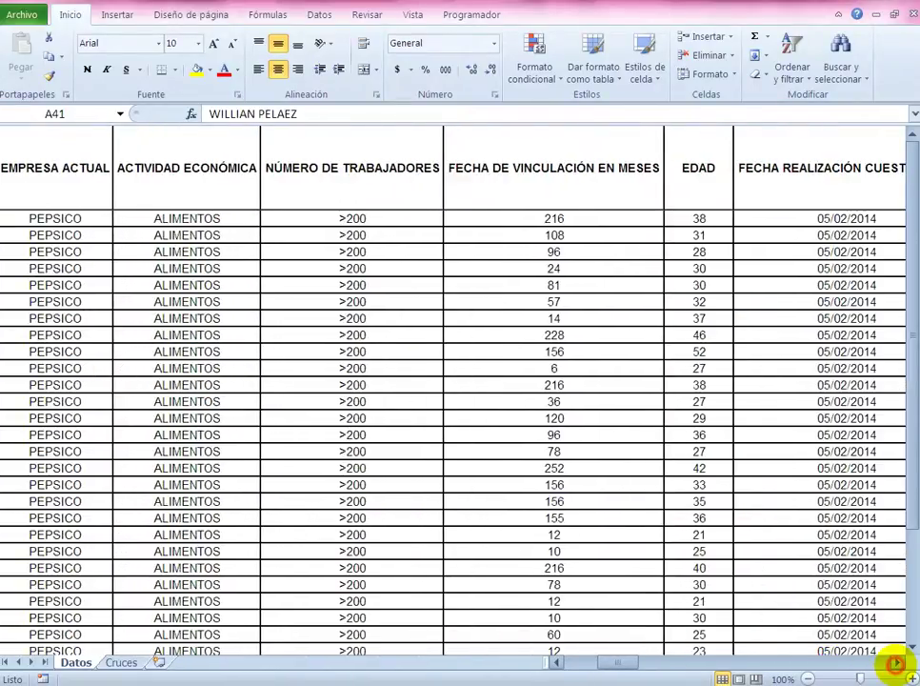
pyautogui.click(897, 662)
pyautogui.click(897, 662)
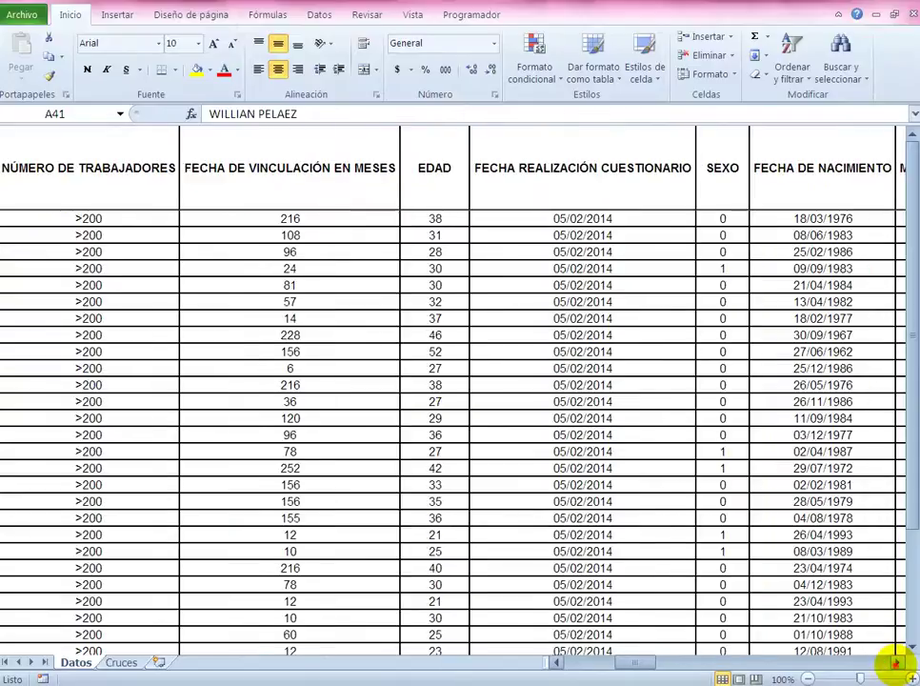
pyautogui.click(896, 662)
pyautogui.click(896, 662)
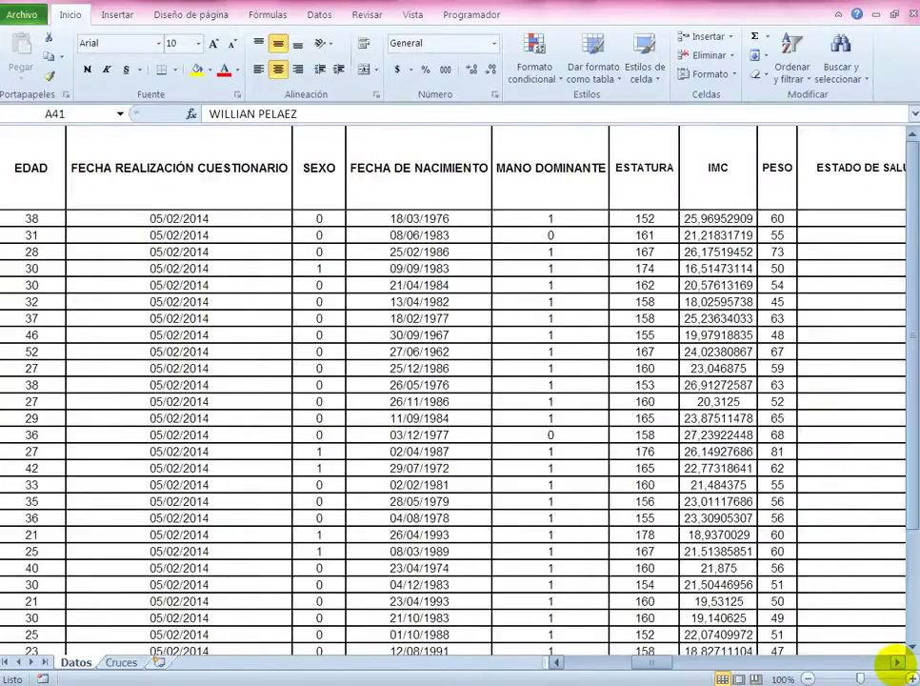
pyautogui.click(644, 169)
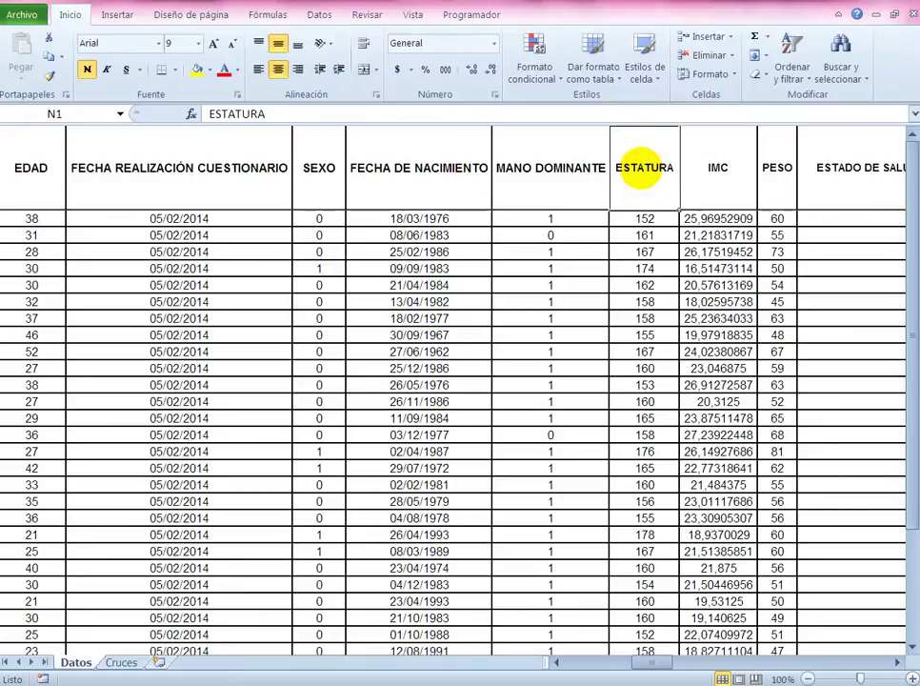
pyautogui.hotkey('ctrl', 'shift', 'Down')
pyautogui.hotkey('ctrl', 'c')
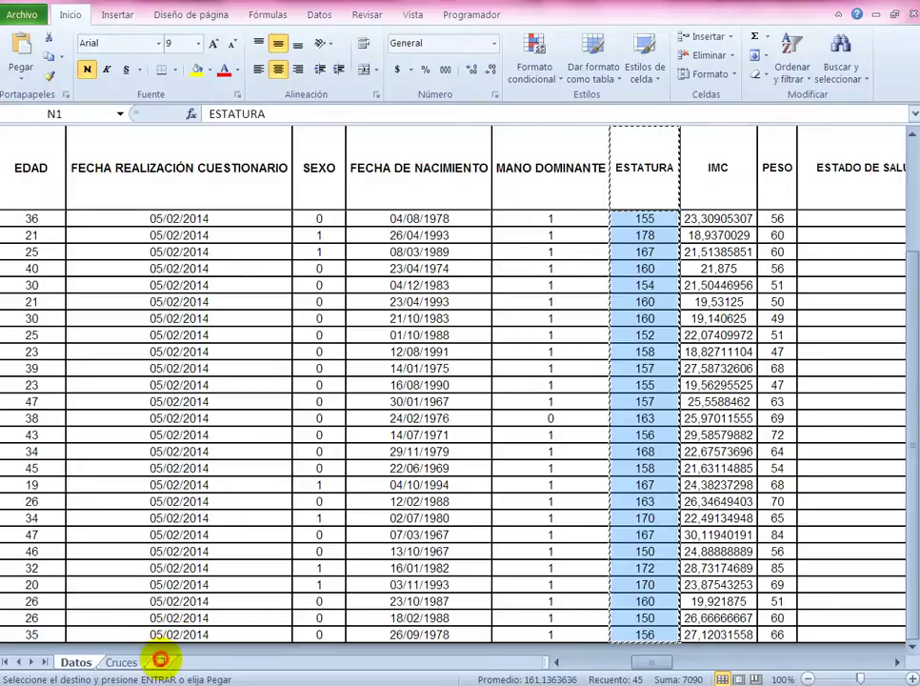
# Step: Insert a new sheet named Predicciones and paste ESTATURA into column A
pyautogui.click(160, 660)
pyautogui.rightClick(164, 661)
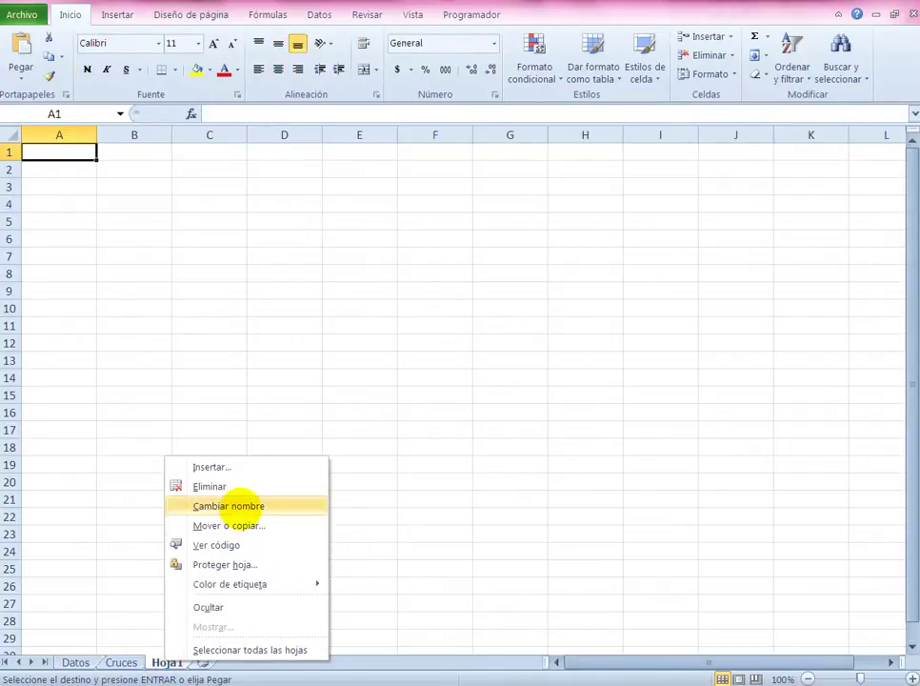
pyautogui.click(238, 506)
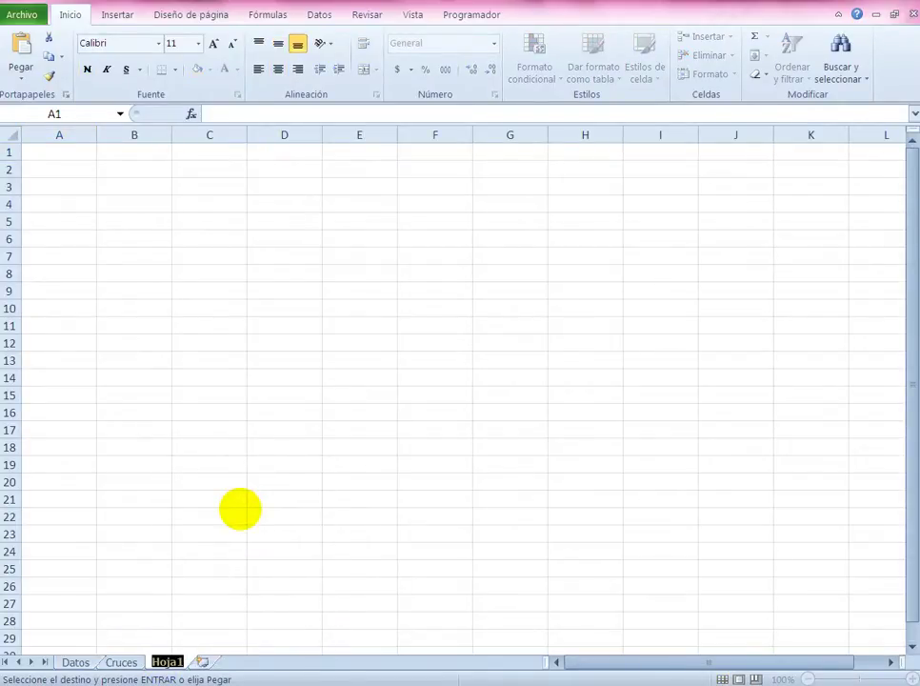
pyautogui.write('Pr')
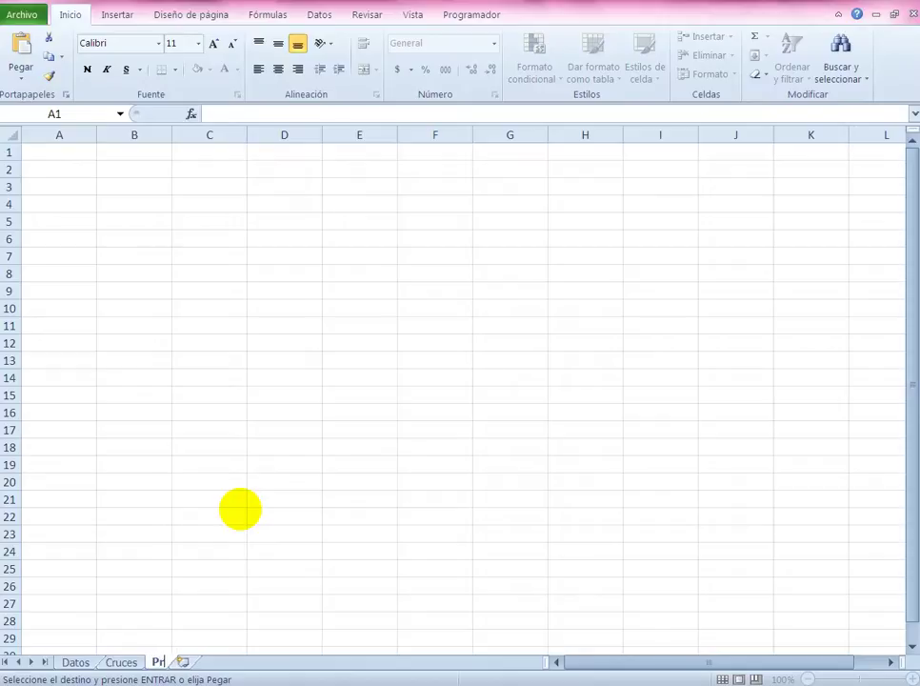
pyautogui.write('ediccione')
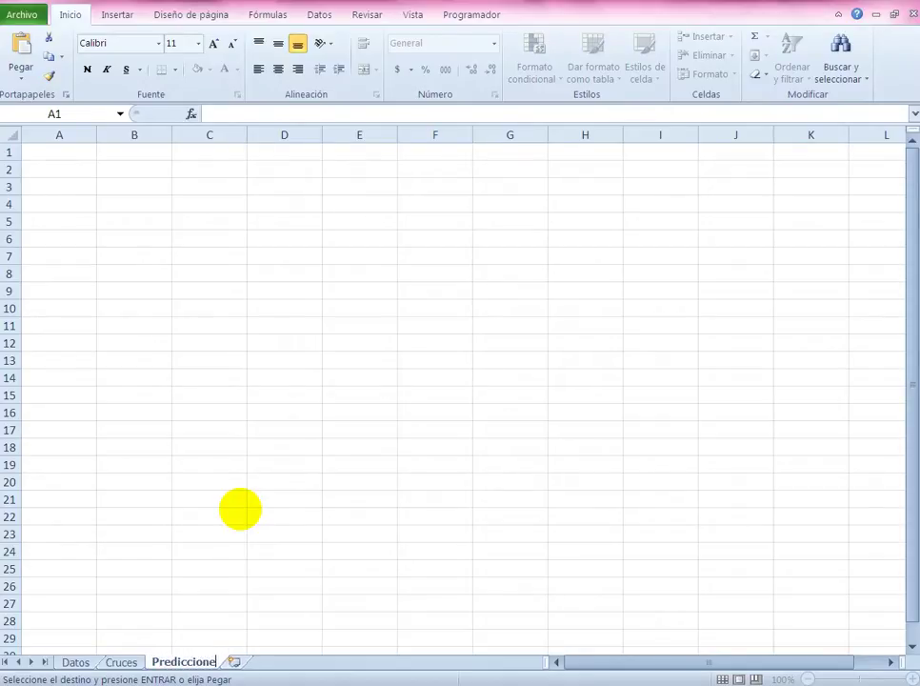
pyautogui.press('Return')
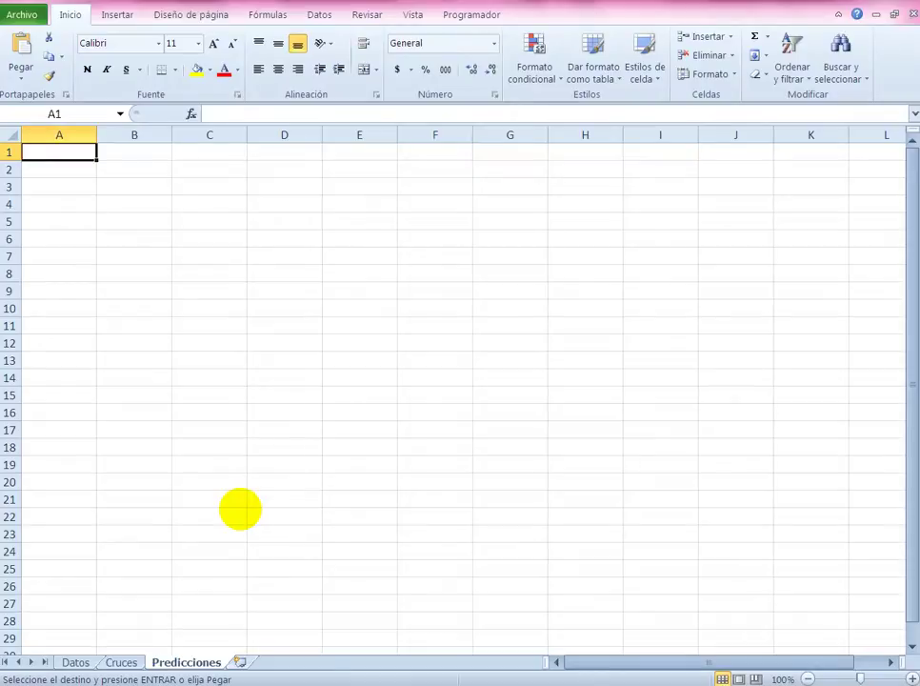
pyautogui.hotkey('ctrl', 'v')
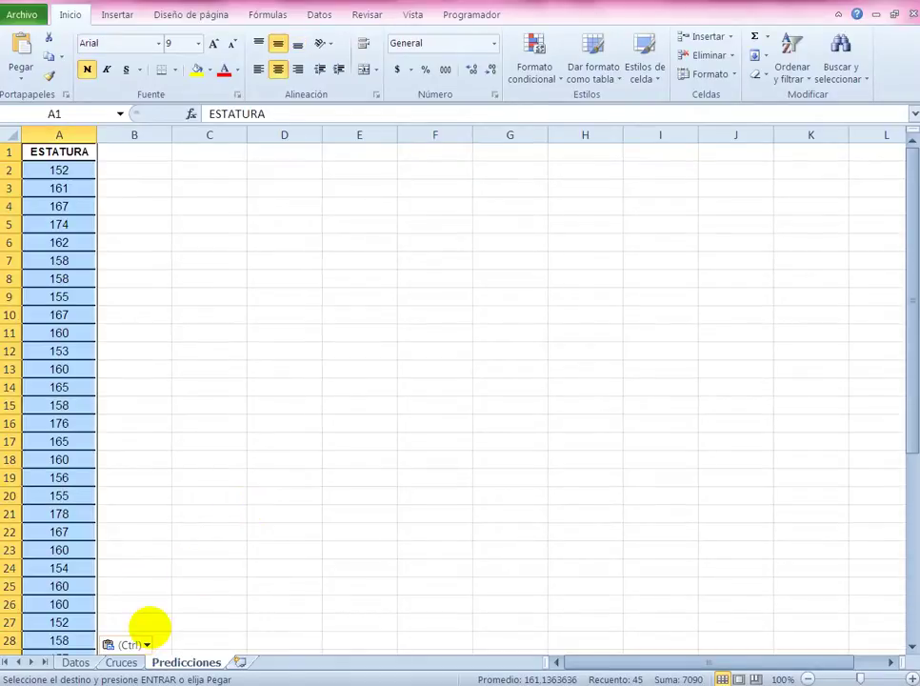
pyautogui.click(73, 661)
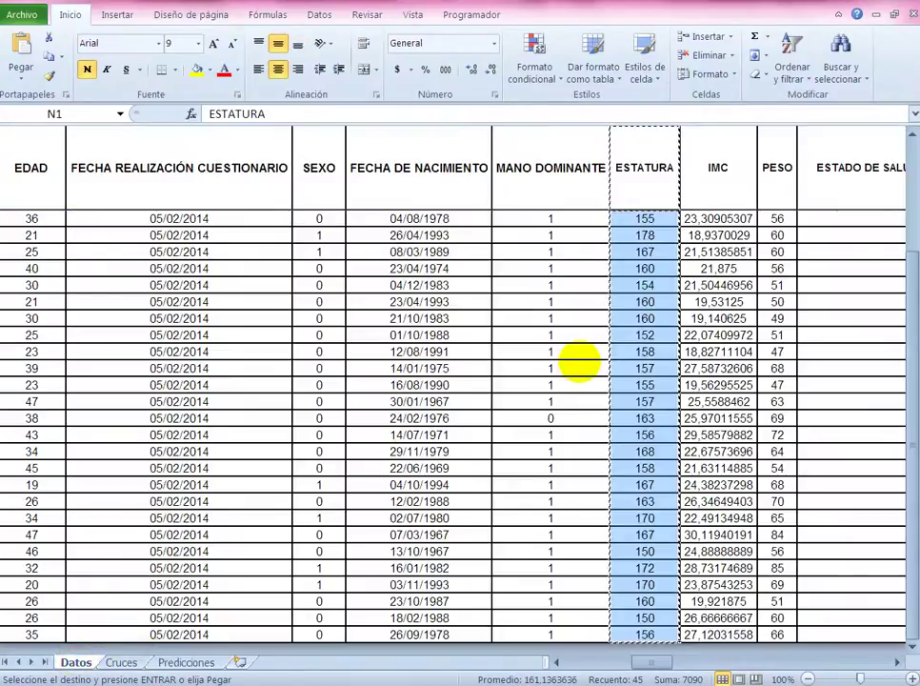
# Step: Copy the whole ESTADO DE SALUD MOLESTIAS ULTIMOS 12 MESES column from Datos
pyautogui.press('Escape')
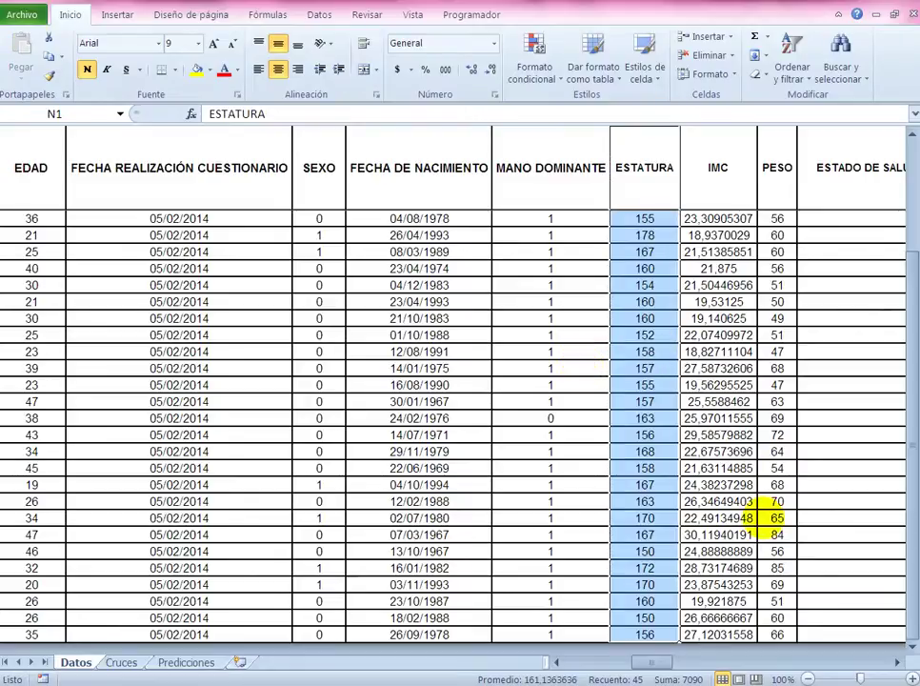
pyautogui.click(895, 662)
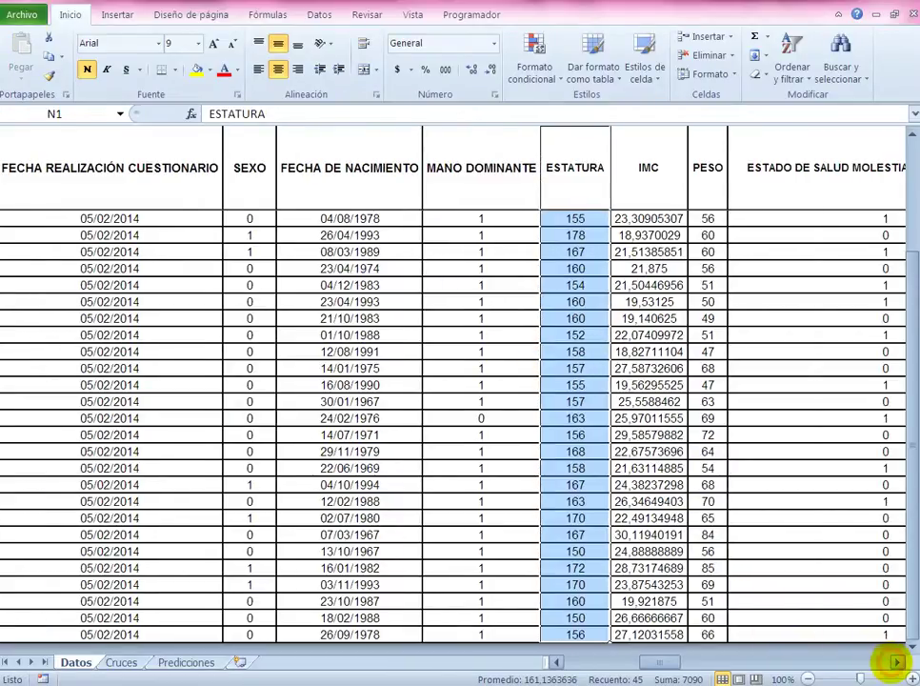
pyautogui.click(894, 661)
pyautogui.click(618, 179)
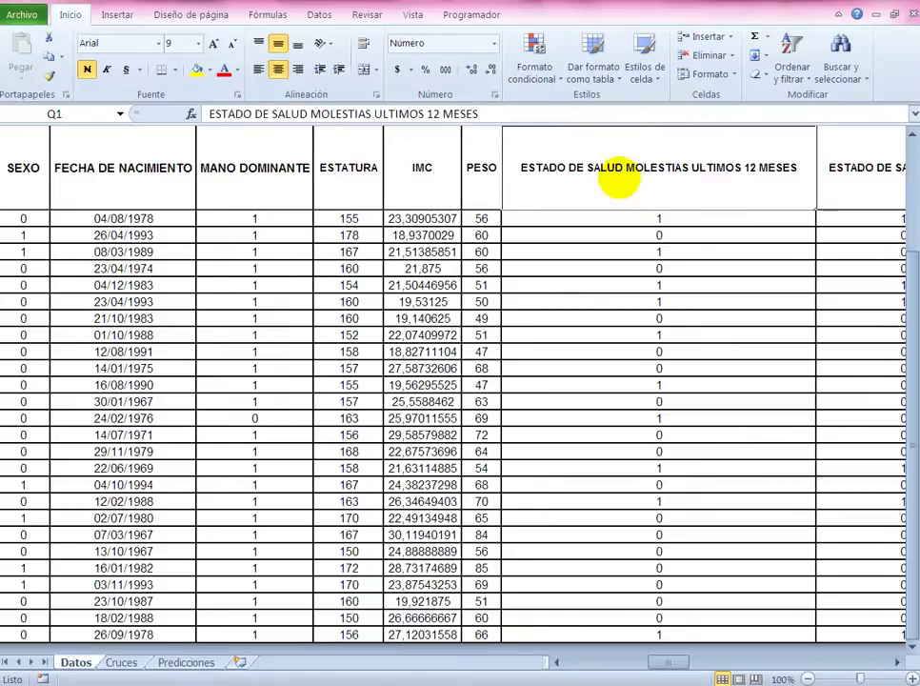
pyautogui.hotkey('ctrl', 'shift', 'Down')
pyautogui.hotkey('ctrl', 'c')
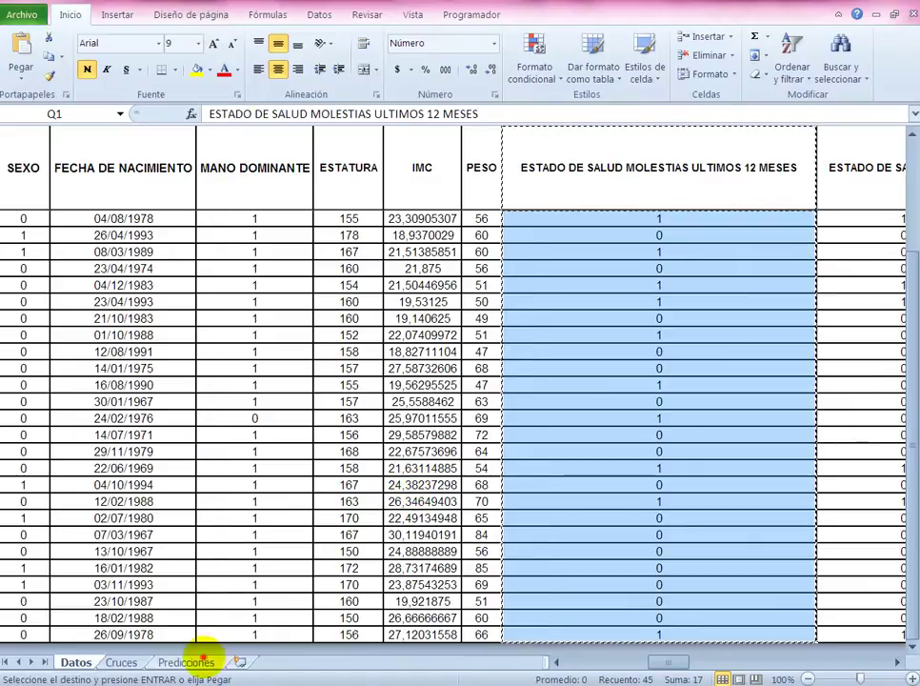
# Step: Paste it into B1 of Predicciones and autofit column B to its header
pyautogui.click(195, 660)
pyautogui.click(141, 152)
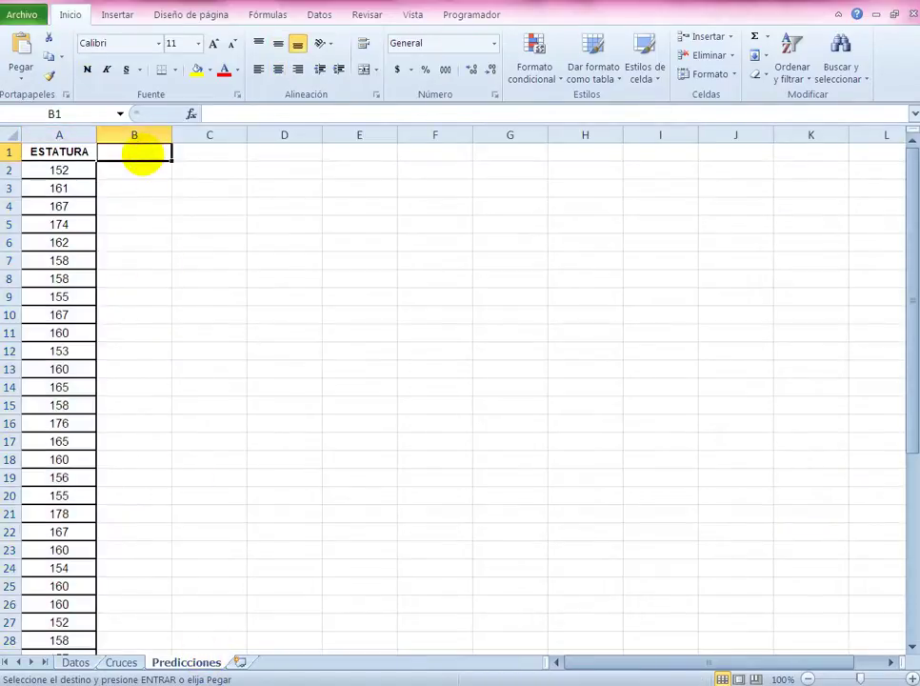
pyautogui.hotkey('ctrl', 'v')
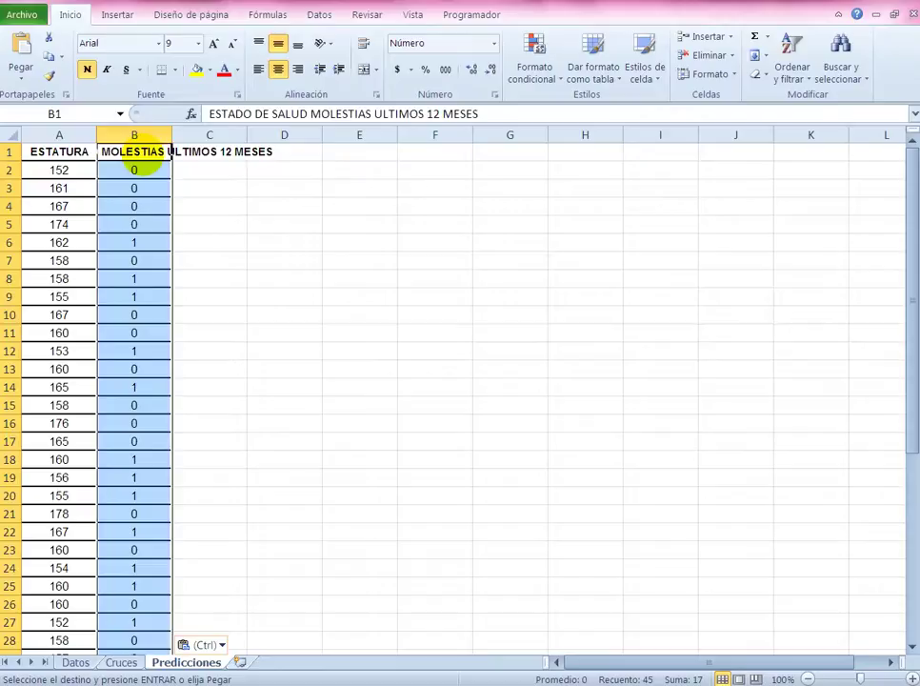
pyautogui.doubleClick(172, 135)
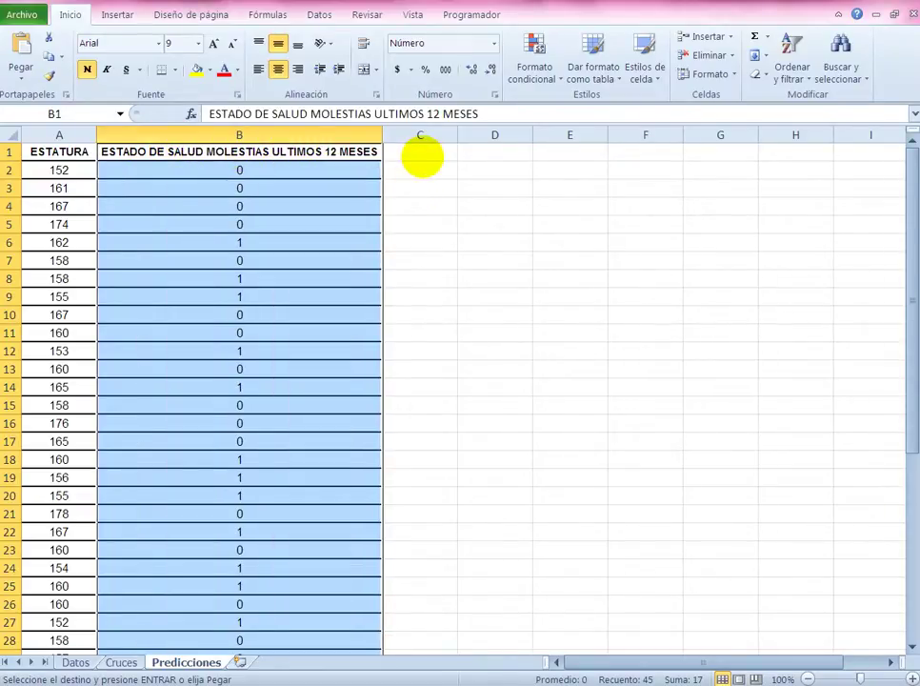
pyautogui.click(422, 154)
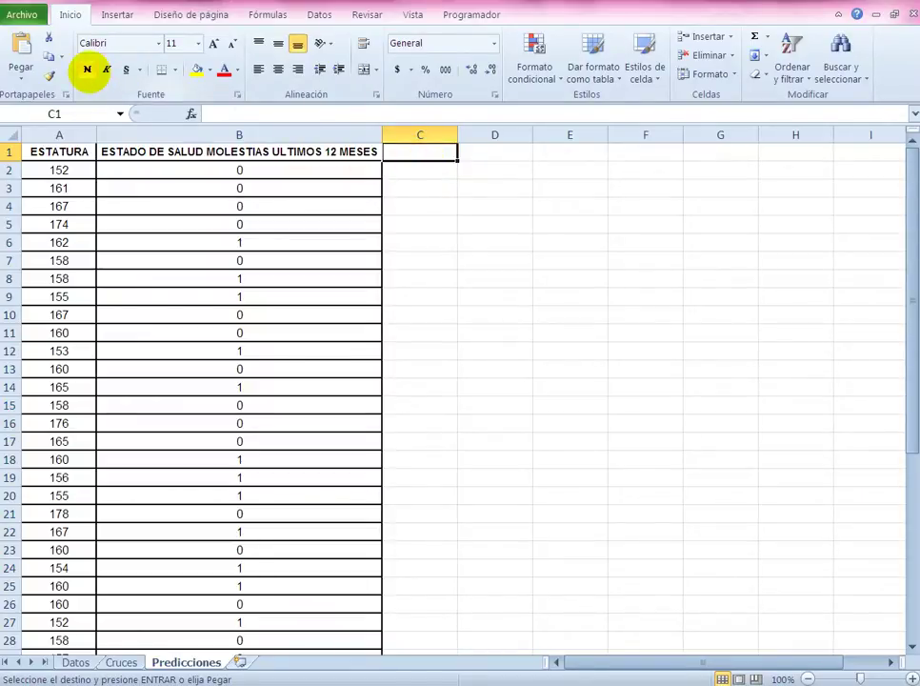
# Step: Enter a bold PREDICCIÓN heading in C1
pyautogui.click(86, 70)
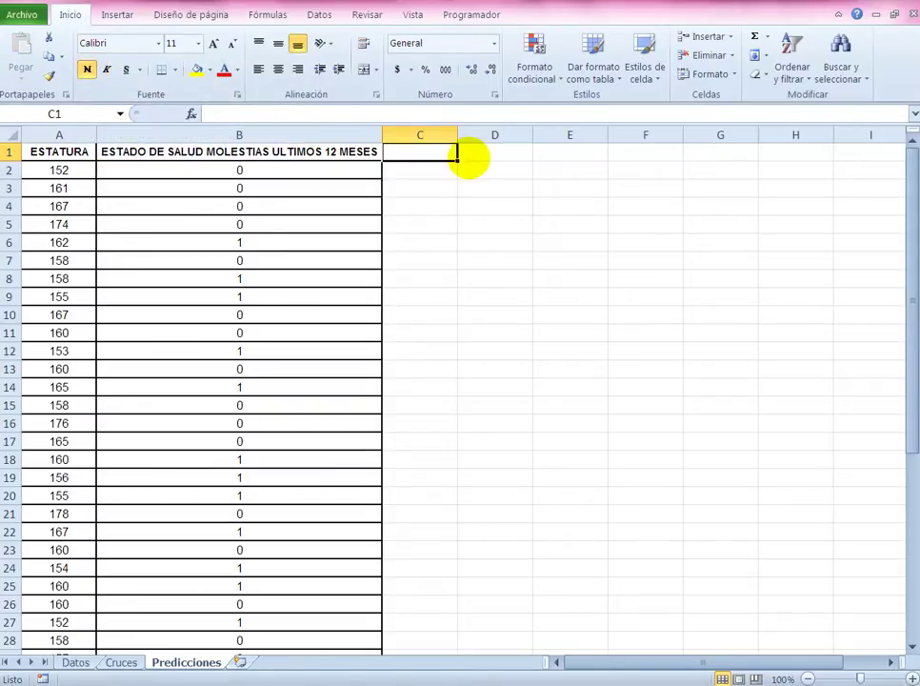
pyautogui.write('PREDICCIÓN')
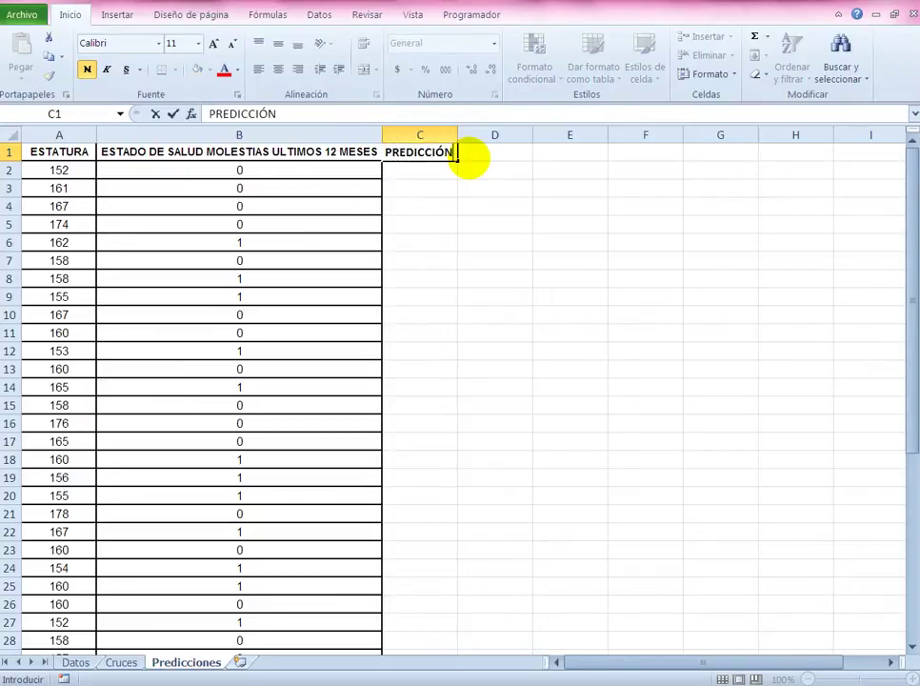
pyautogui.press('Return')
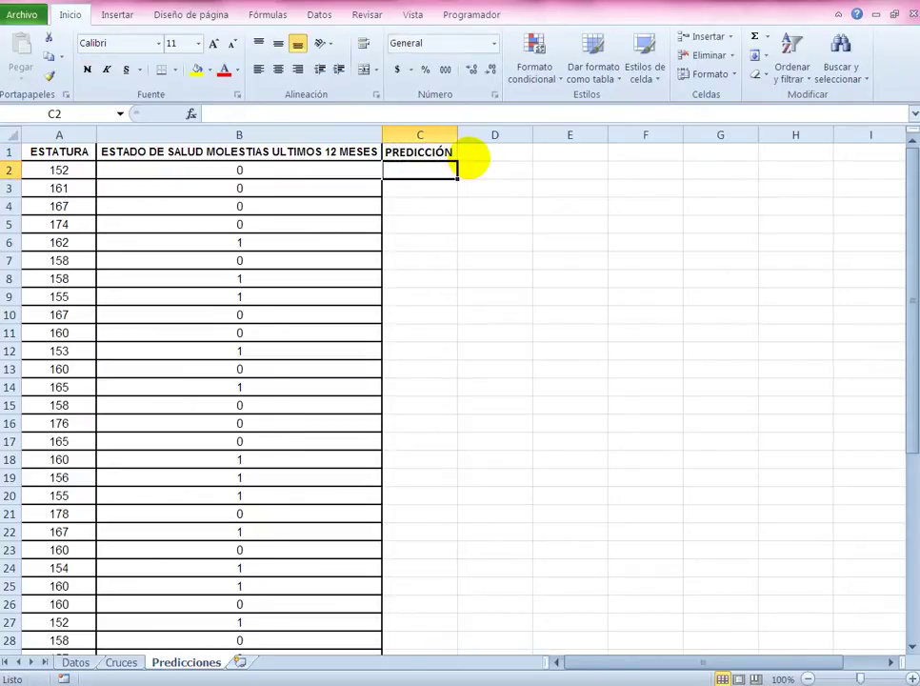
# Step: Start the C2 formula =1/(1+EXP(-( ))) with the caret inside the inner parentheses
pyautogui.click(307, 112)
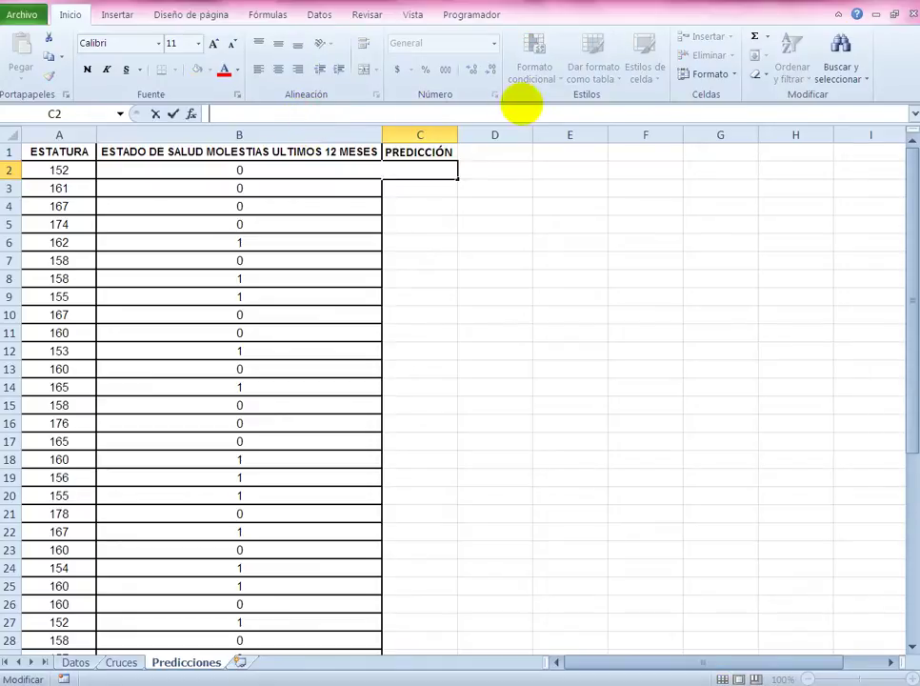
pyautogui.write('=1/(1')
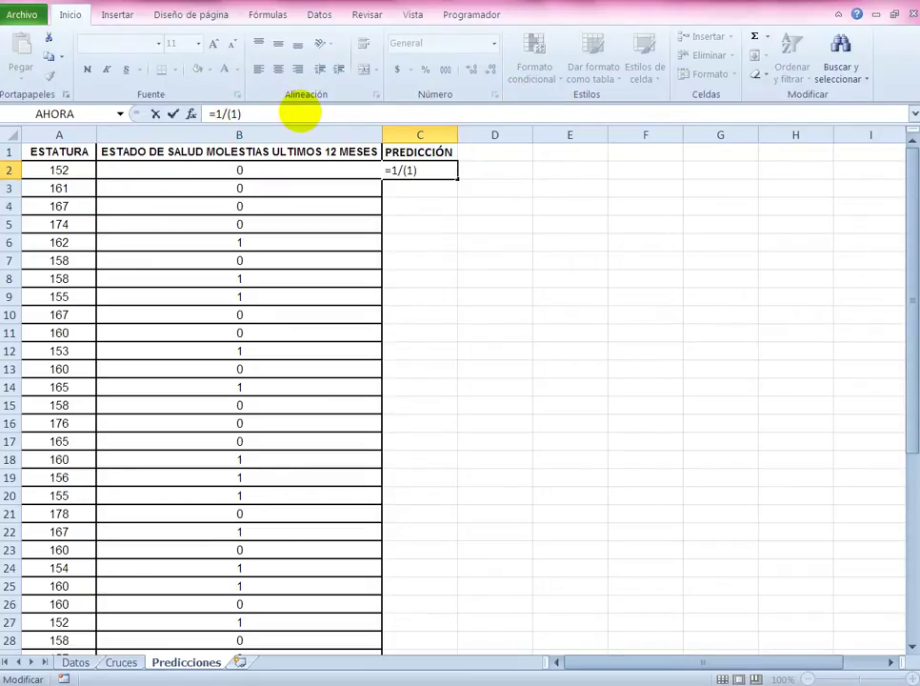
pyautogui.write('EXP()')
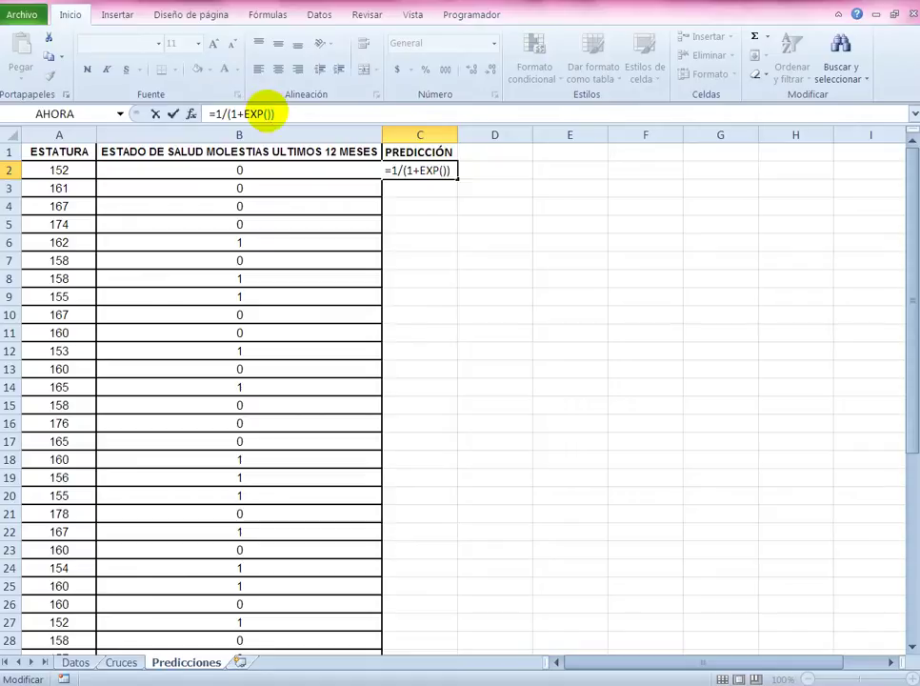
pyautogui.click(270, 114)
pyautogui.write('-')
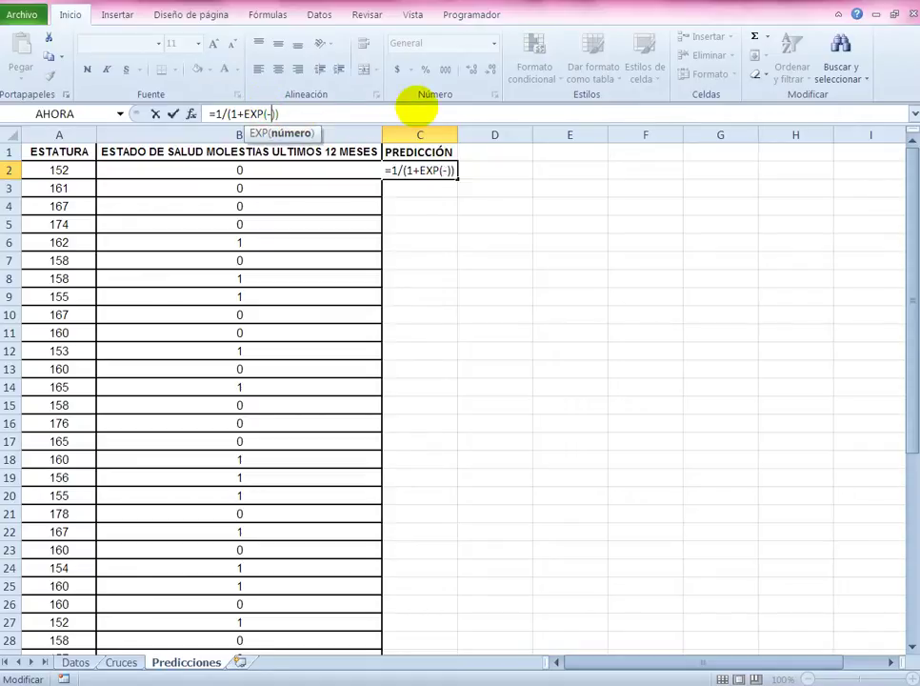
pyautogui.click(267, 112)
pyautogui.write('(')
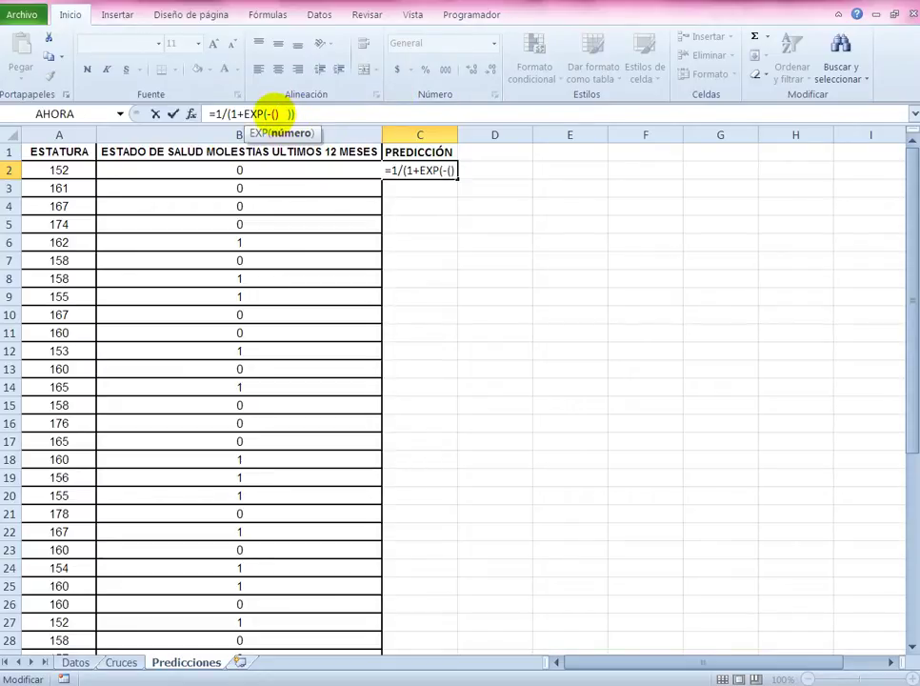
# Step: Copy the intercept from R Commander and insert it as 18,12742+ in the C2 formula
pyautogui.moveTo(277, 684)
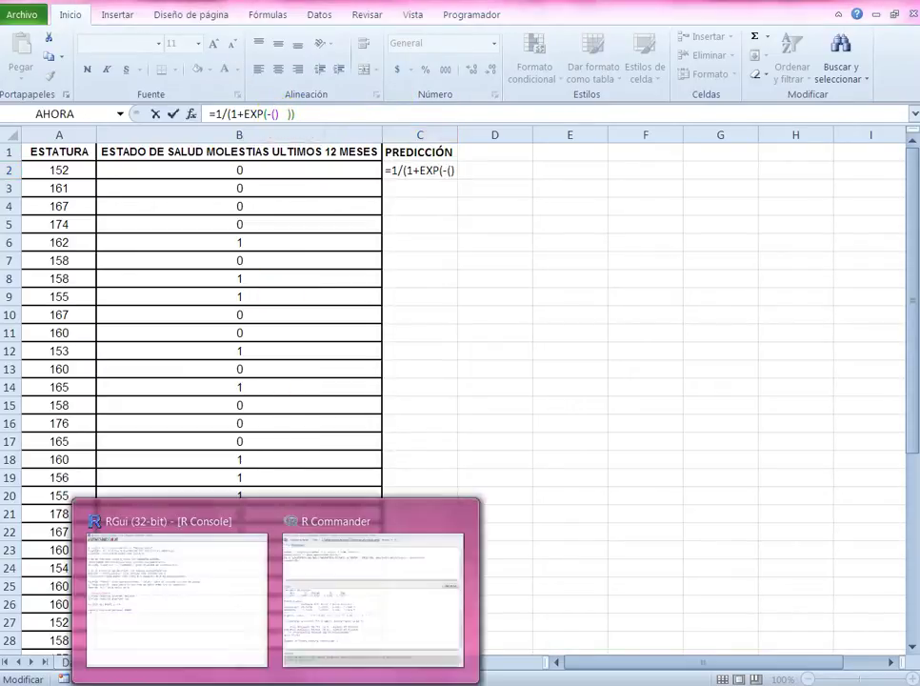
pyautogui.click(349, 522)
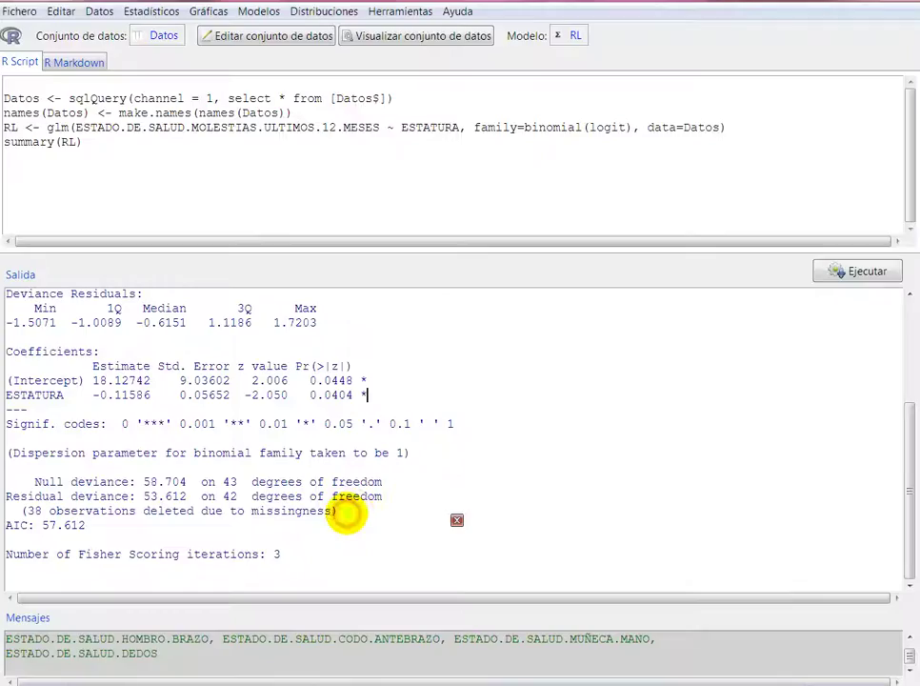
pyautogui.moveTo(150, 381); pyautogui.dragTo(93, 381)
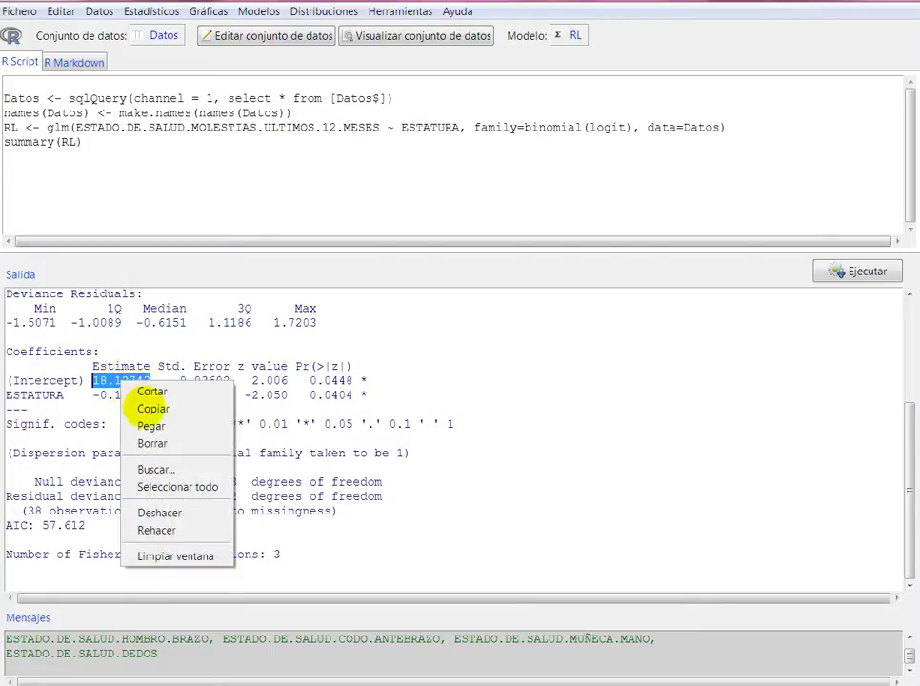
pyautogui.click(150, 408)
pyautogui.hotkey('alt', 'Tab')
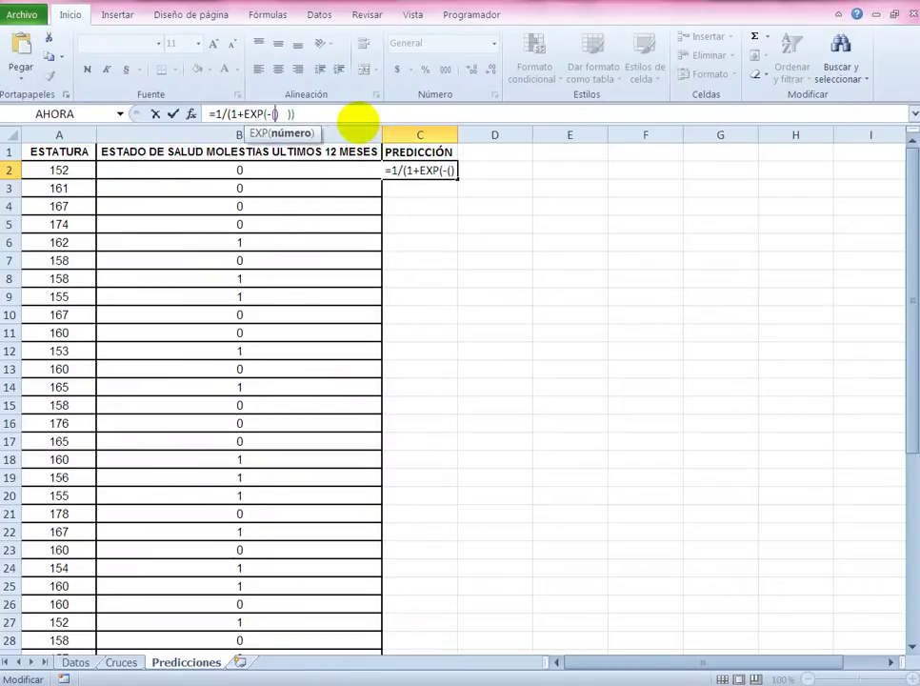
pyautogui.hotkey('ctrl', 'v')
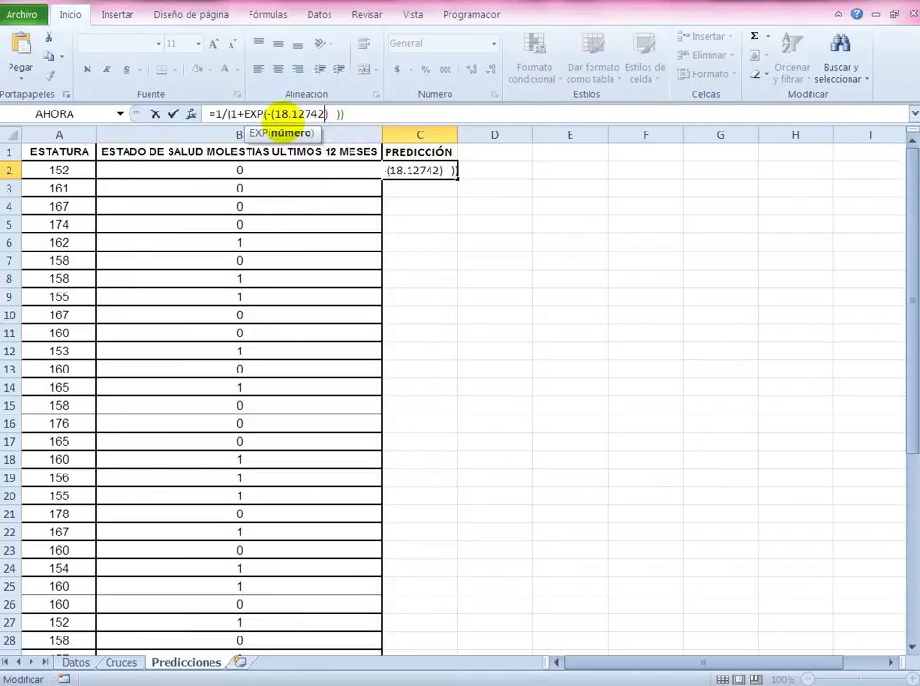
pyautogui.click(286, 114)
pyautogui.press('Delete')
pyautogui.write(',')
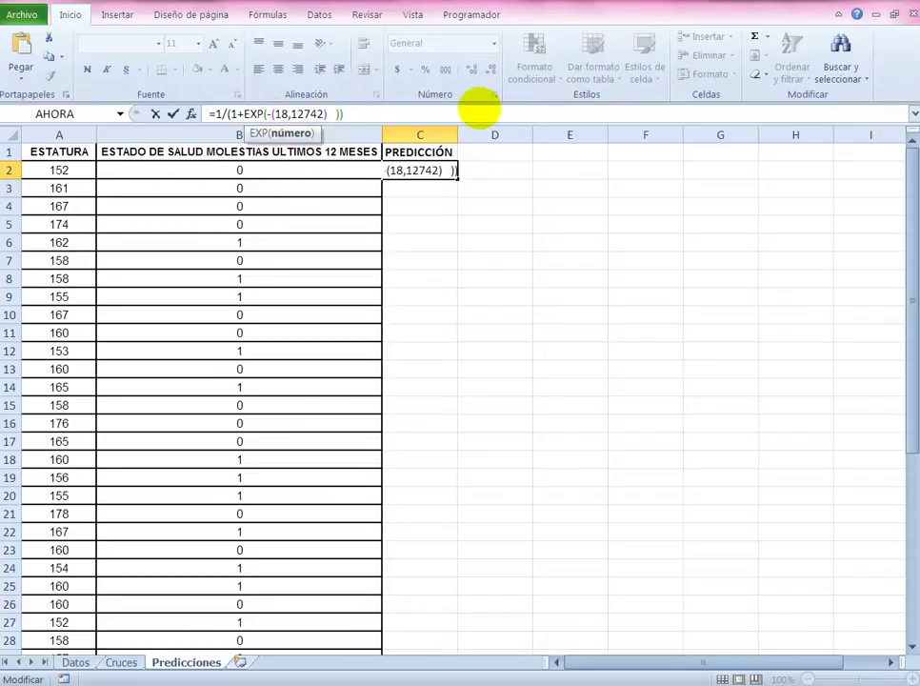
pyautogui.write('+')
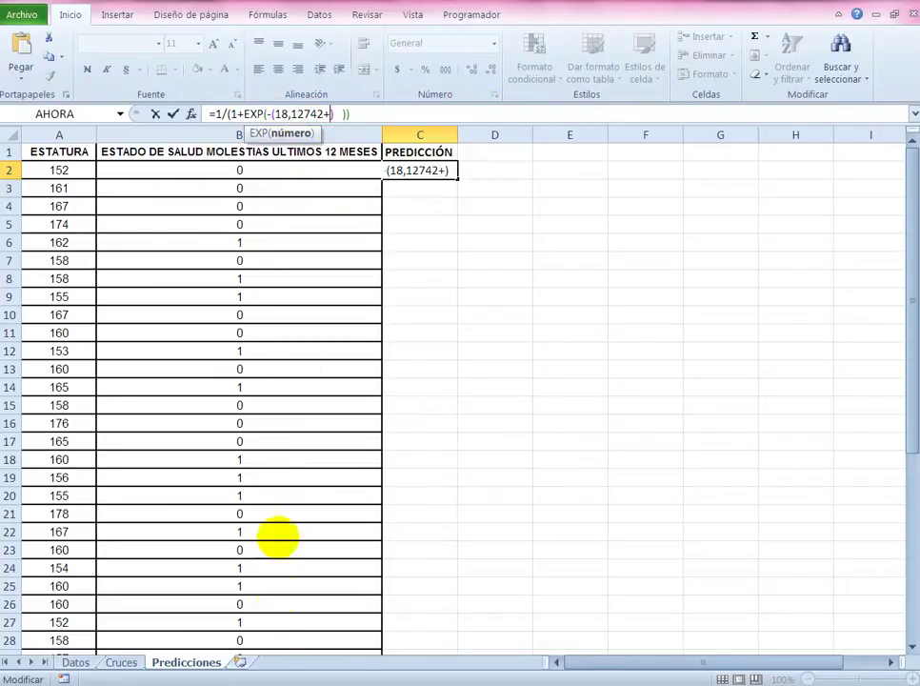
# Step: Copy the ESTATURA coefficient -0.11586 from the R Commander output
pyautogui.click(277, 685)
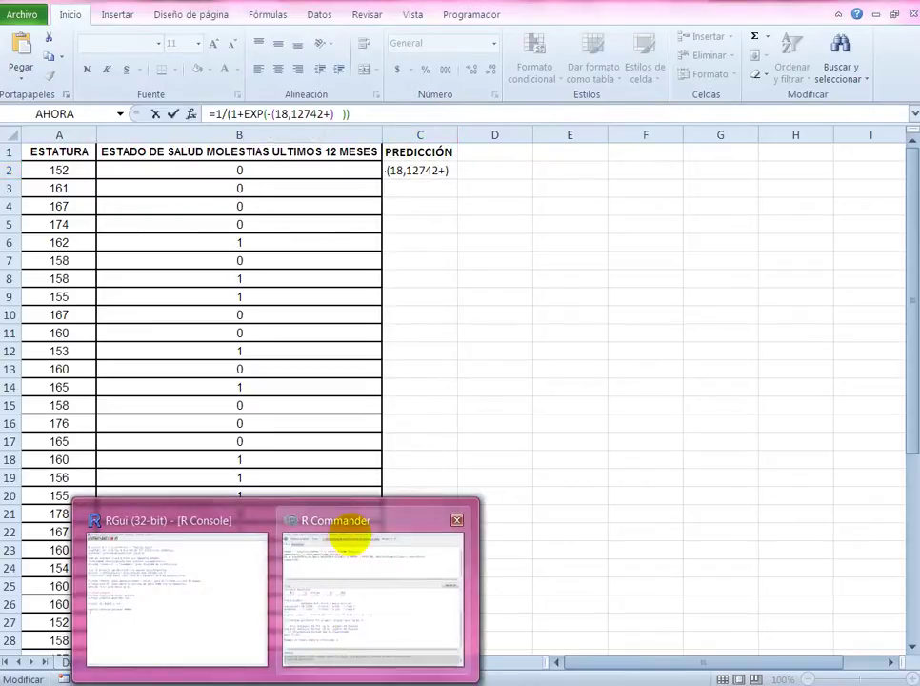
pyautogui.click(360, 521)
pyautogui.moveTo(150, 394); pyautogui.dragTo(92, 394)
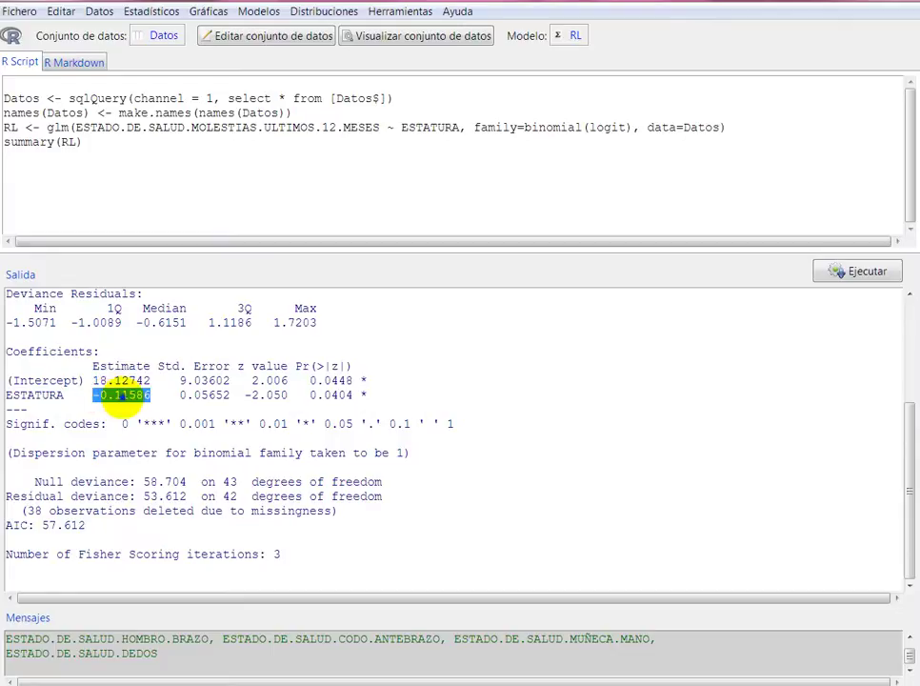
pyautogui.rightClick(128, 401)
pyautogui.click(155, 426)
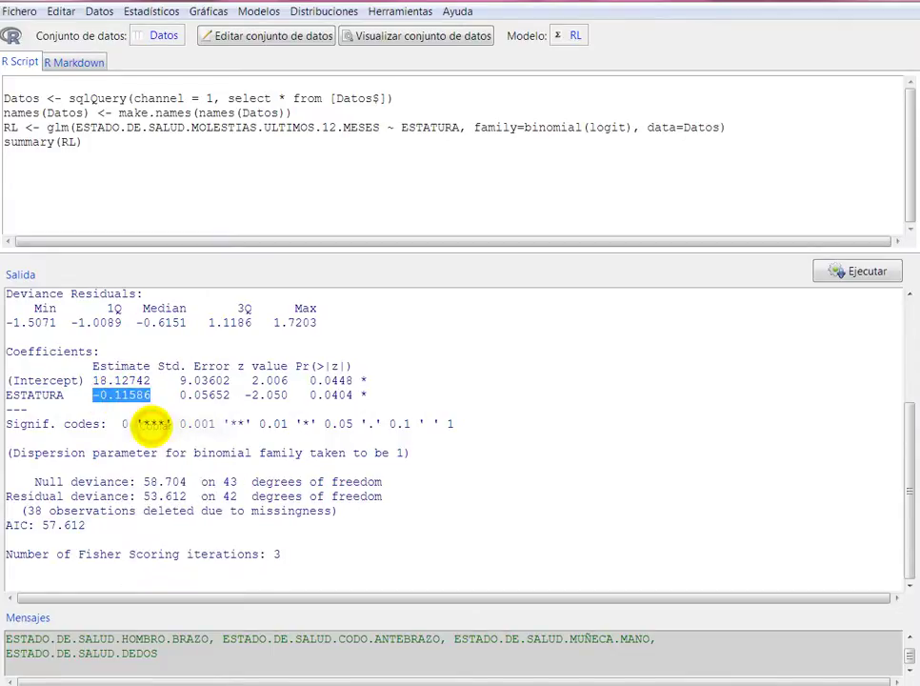
pyautogui.hotkey('alt', 'Tab')
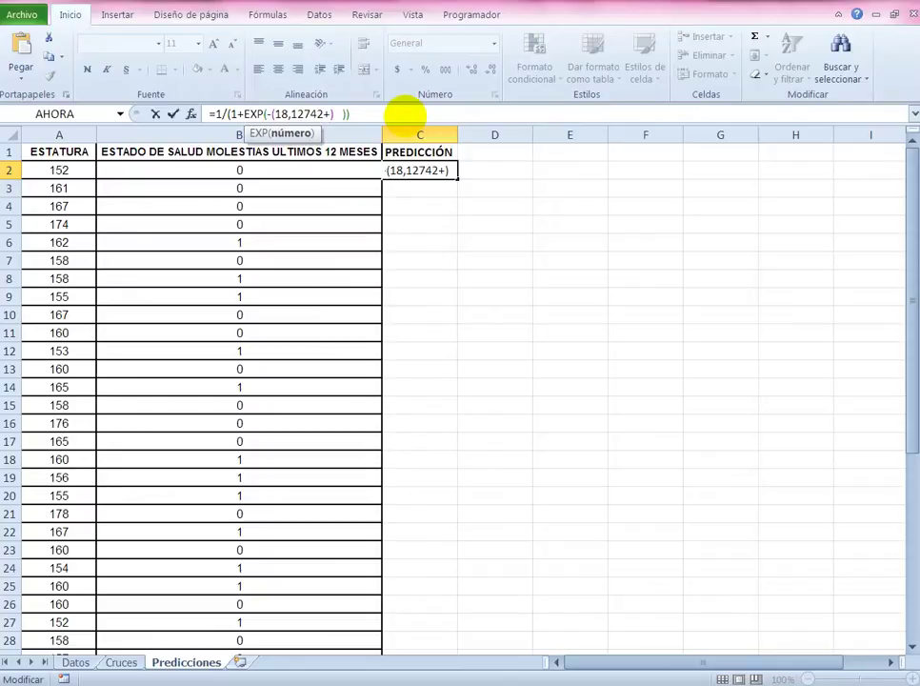
# Step: Complete C2 as =1/(1+EXP(-(18,12742-(0,11586*A2)))), giving 0,62637579
pyautogui.hotkey('ctrl', 'v')
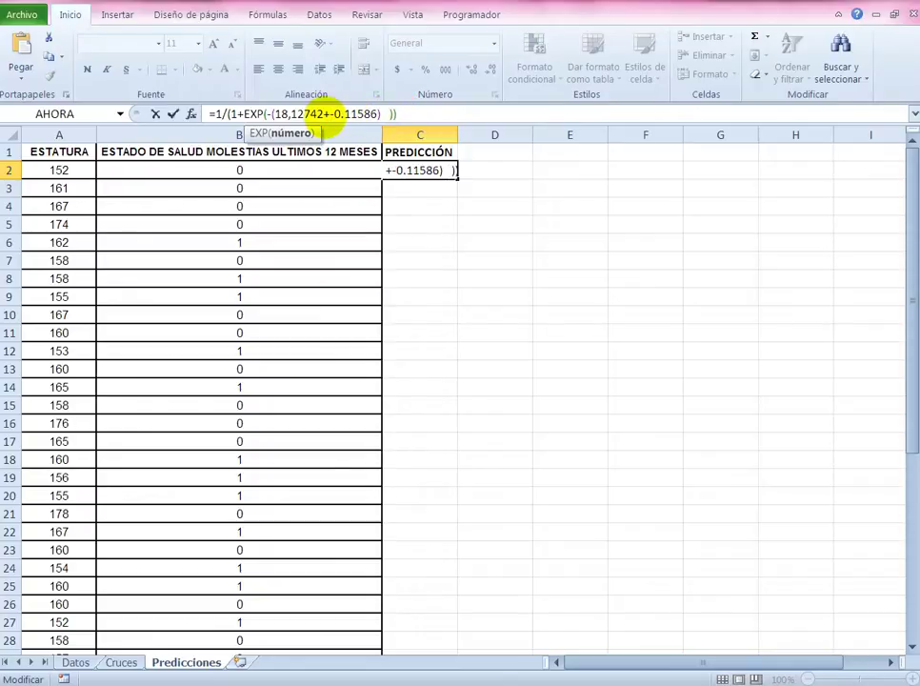
pyautogui.click(324, 113)
pyautogui.press('Delete')
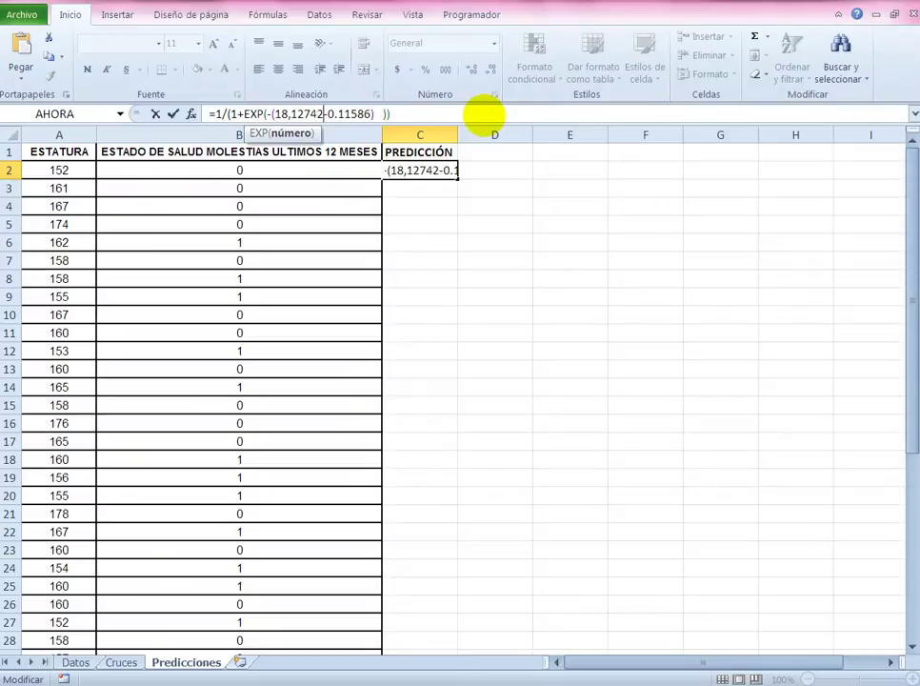
pyautogui.click(335, 111)
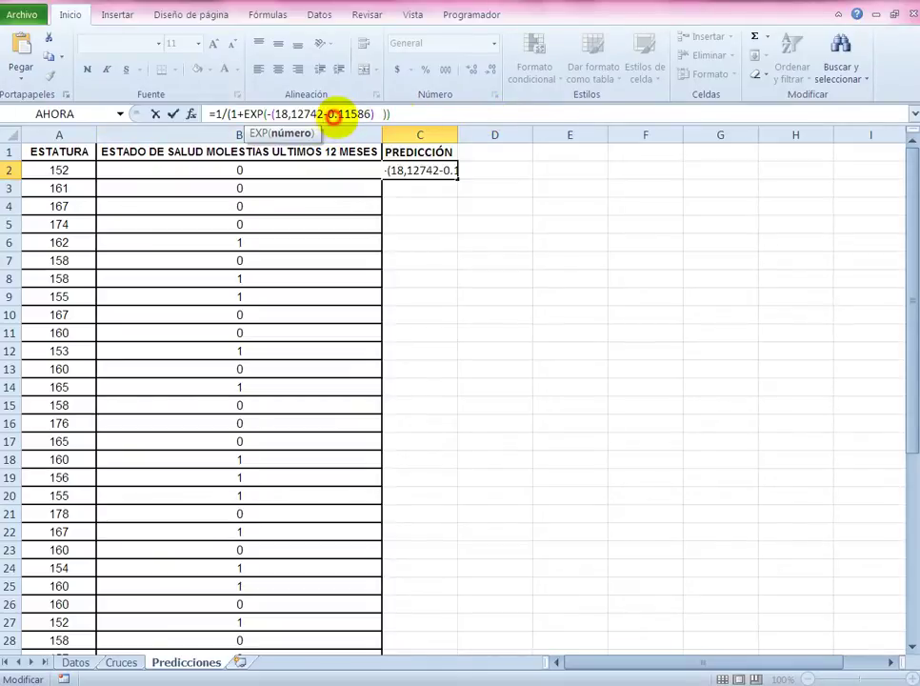
pyautogui.press('Delete')
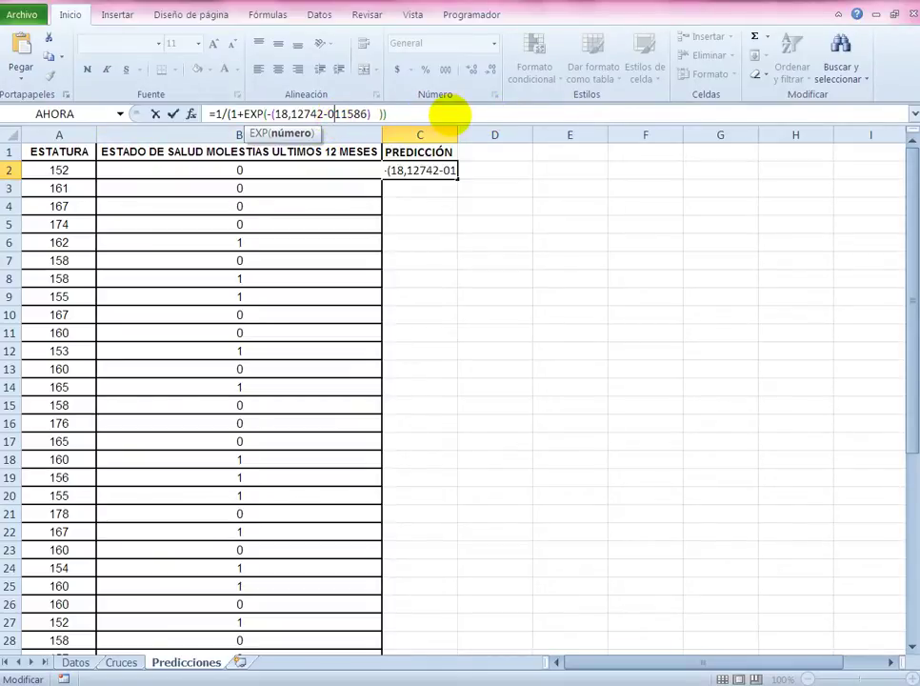
pyautogui.write(',')
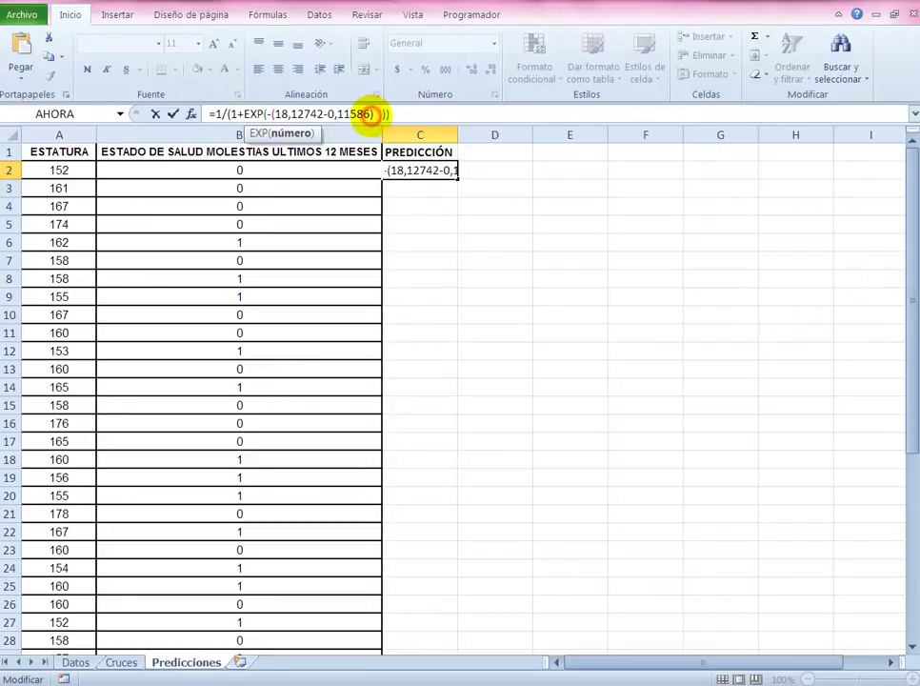
pyautogui.press('Right')
pyautogui.press('Right')
pyautogui.press('Right')
pyautogui.write('*')
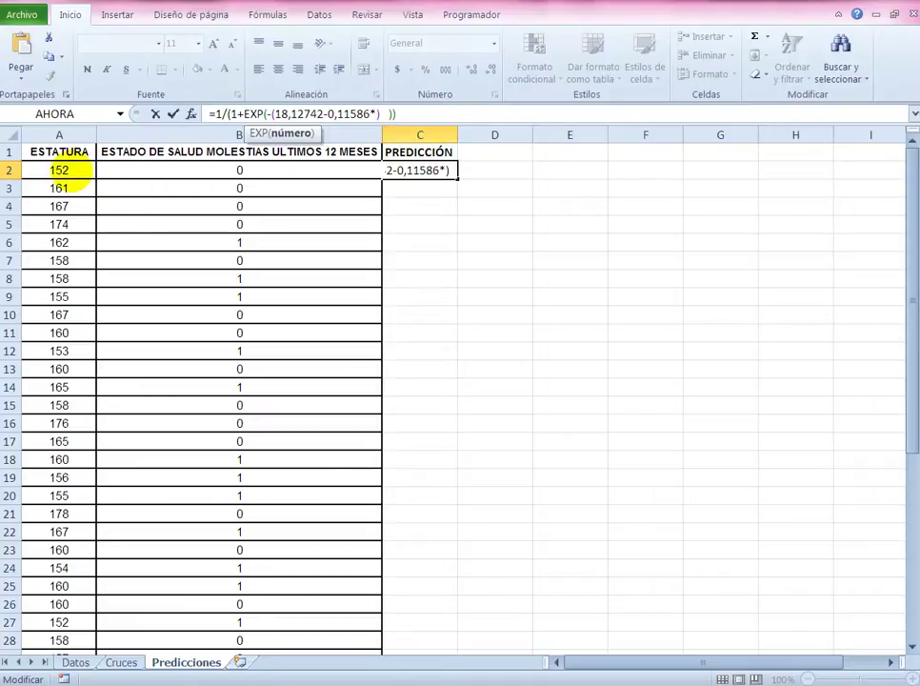
pyautogui.click(71, 170)
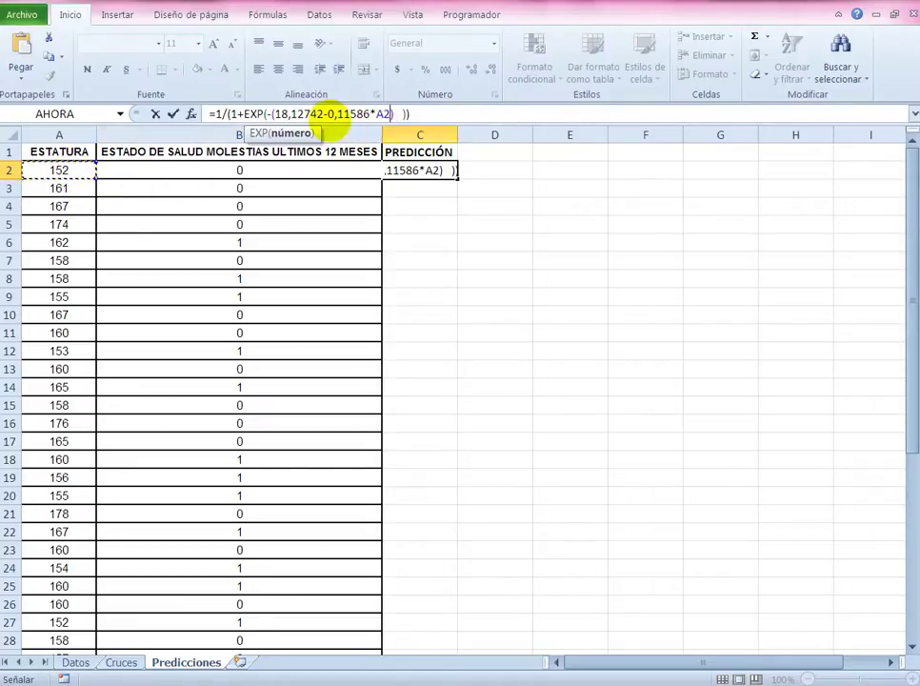
pyautogui.click(318, 111)
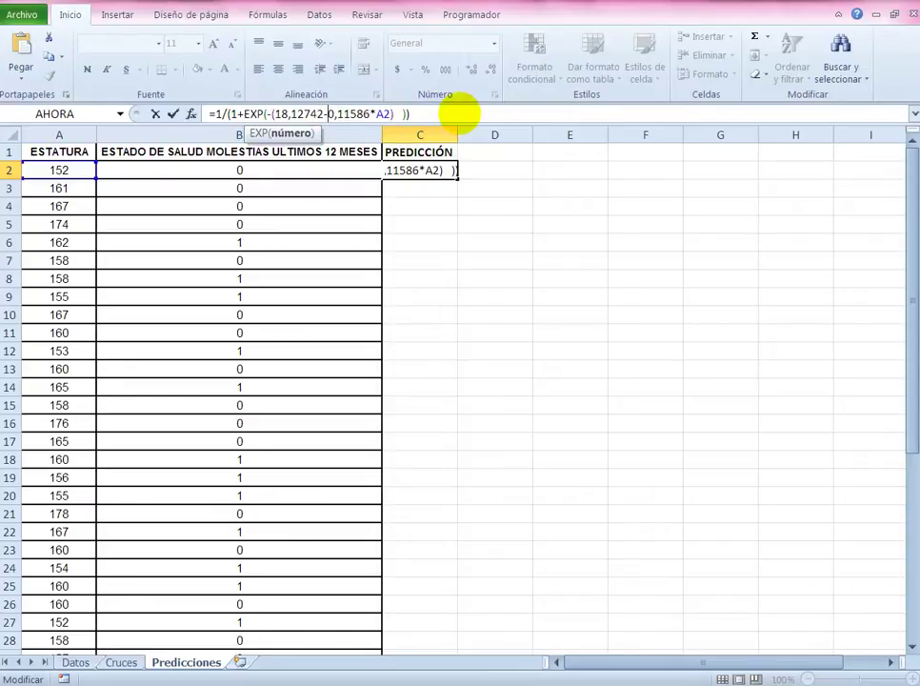
pyautogui.write('(')
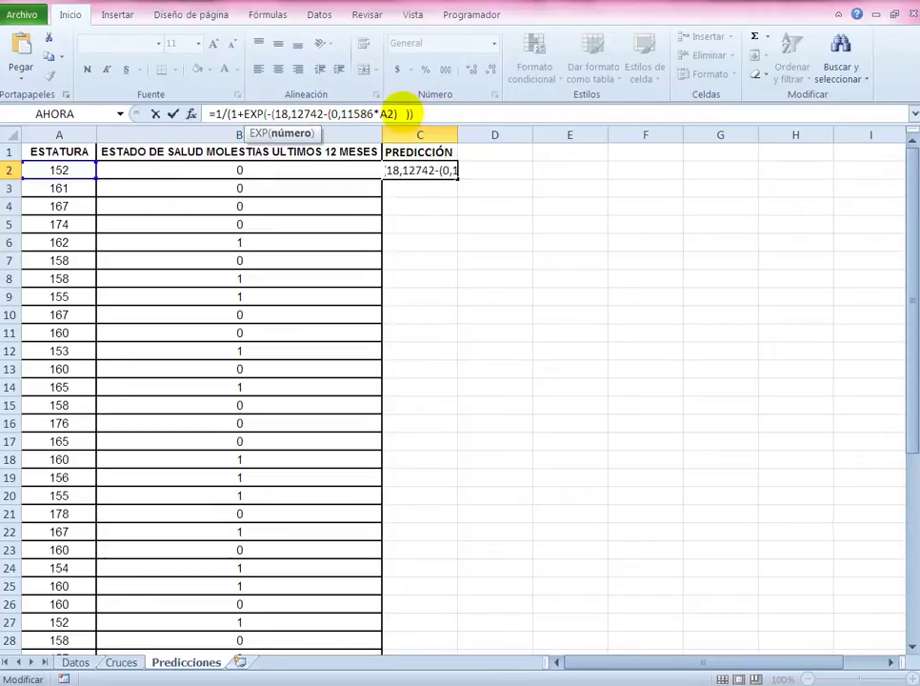
pyautogui.write(')')
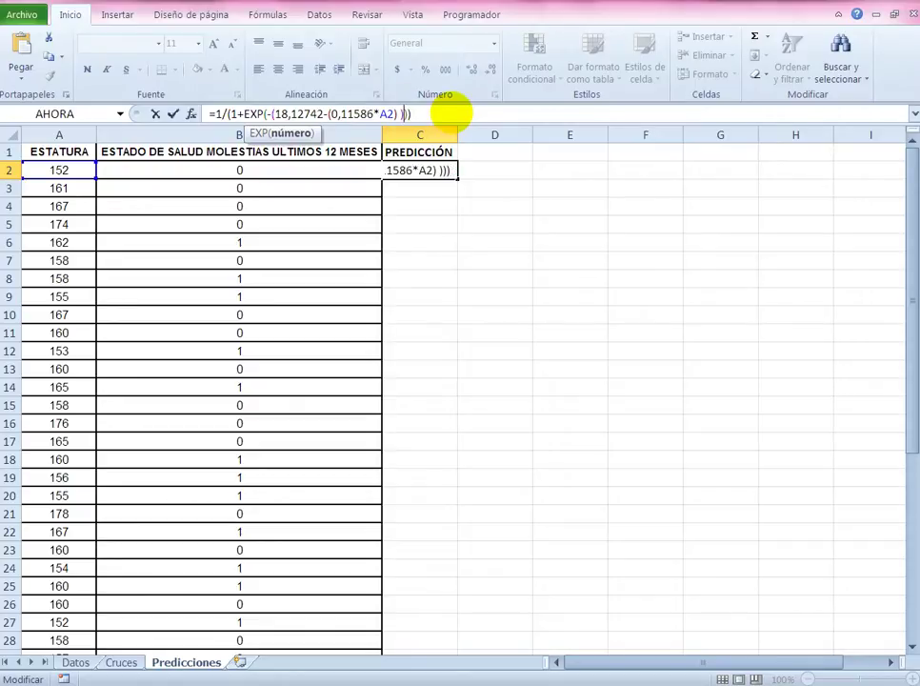
pyautogui.click(434, 111)
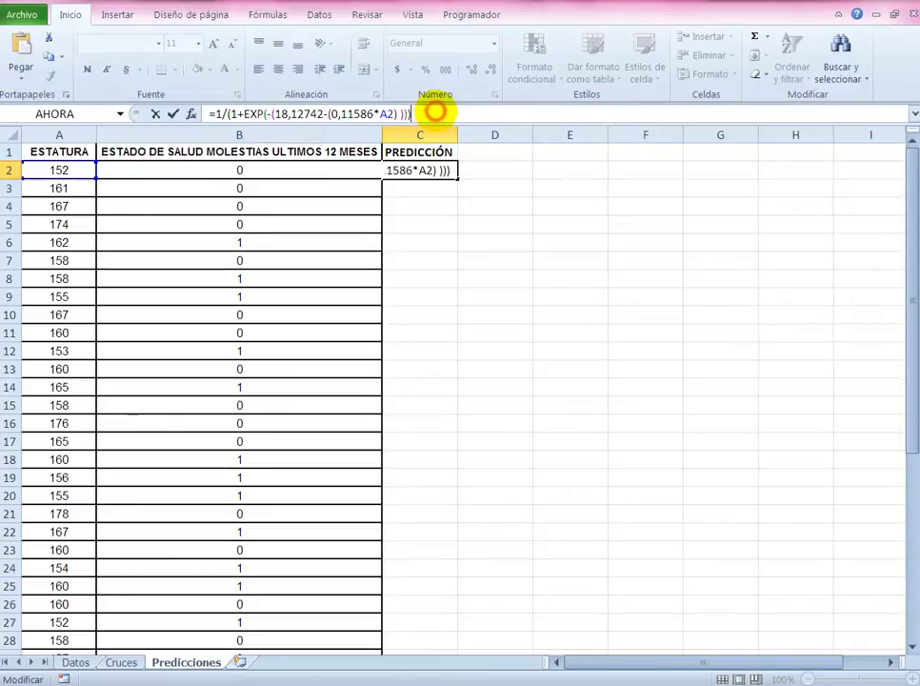
pyautogui.press('Return')
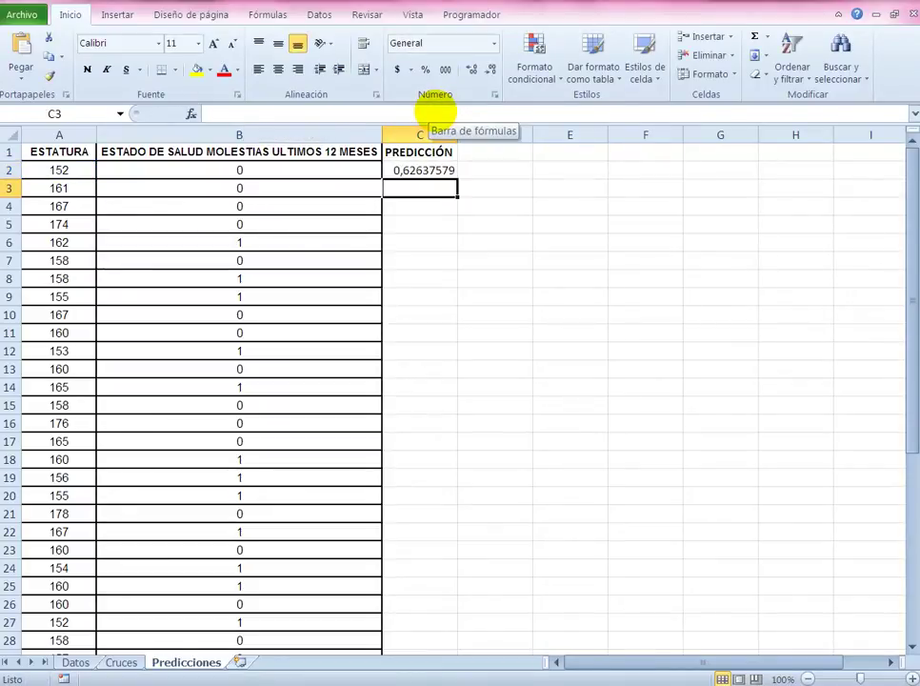
# Step: Center column C and fill the prediction formula down to row 45
pyautogui.click(420, 135)
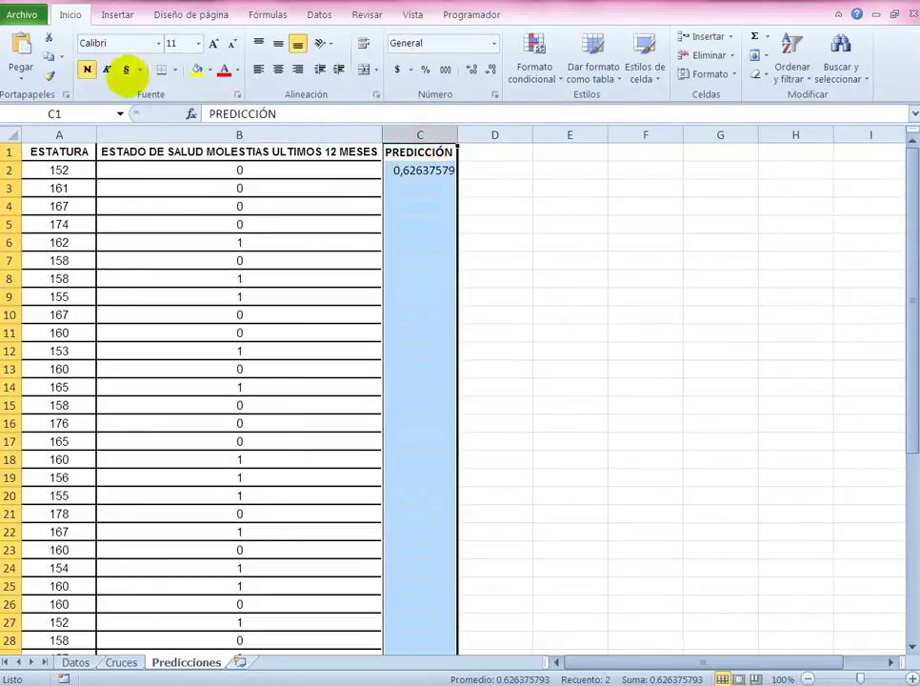
pyautogui.click(278, 68)
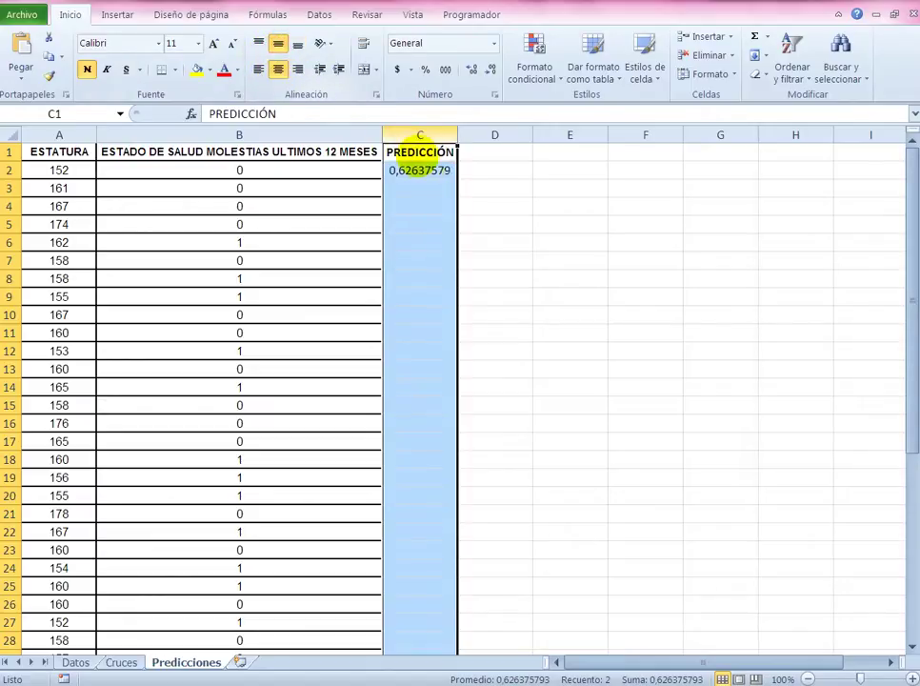
pyautogui.click(436, 177)
pyautogui.doubleClick(457, 179)
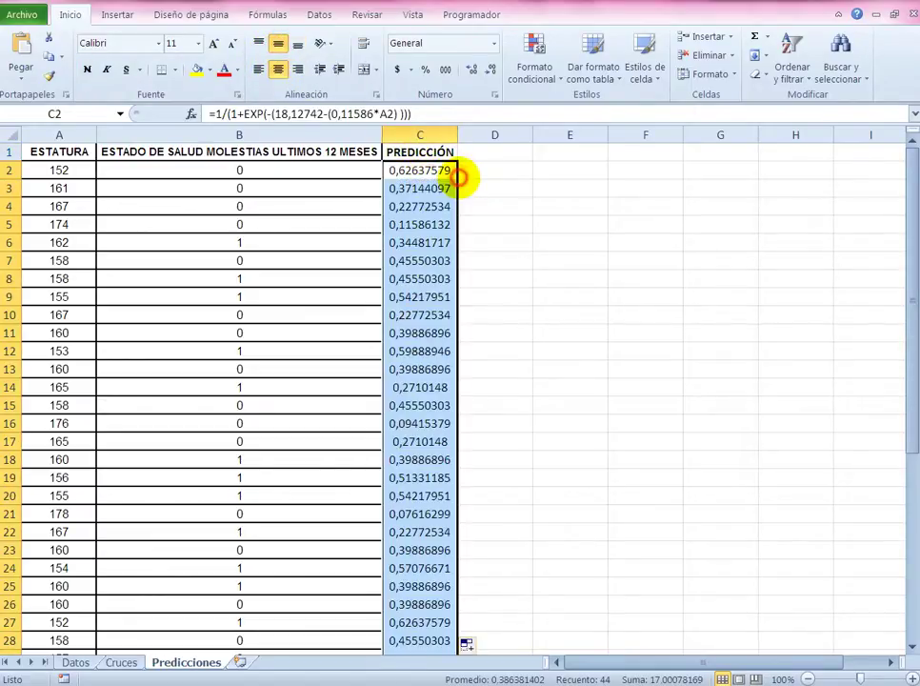
# Step: Apply All Borders to the PREDICCIÓN column from C1 to C45
pyautogui.click(441, 152)
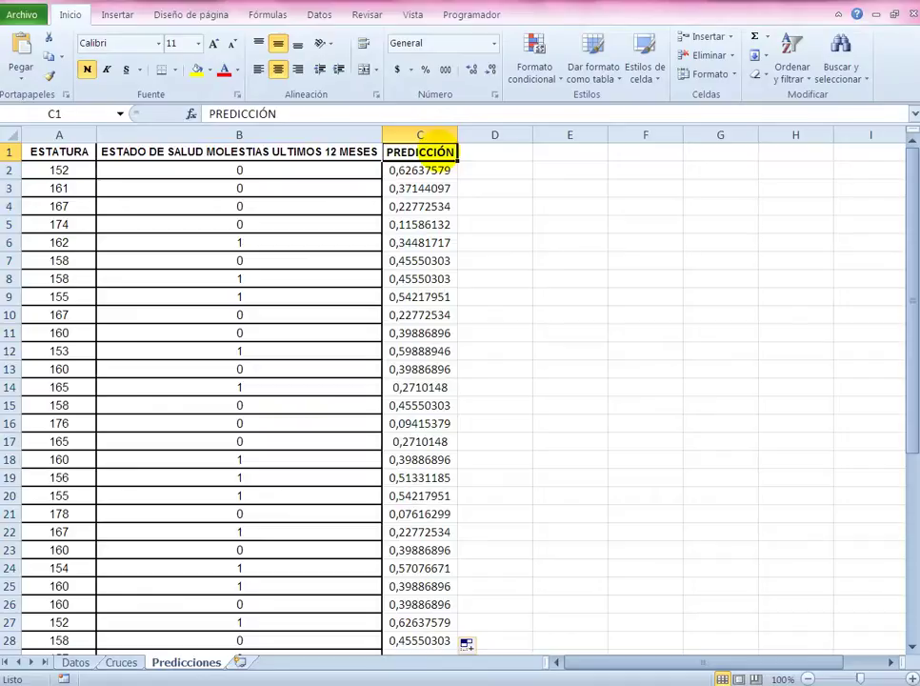
pyautogui.hotkey('ctrl', 'shift', 'Down')
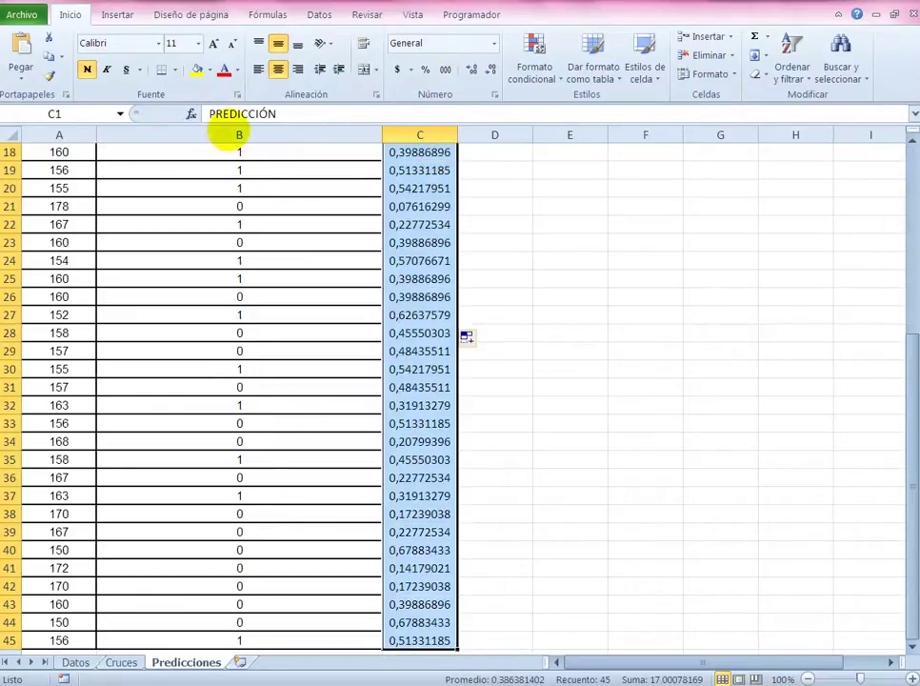
pyautogui.click(175, 69)
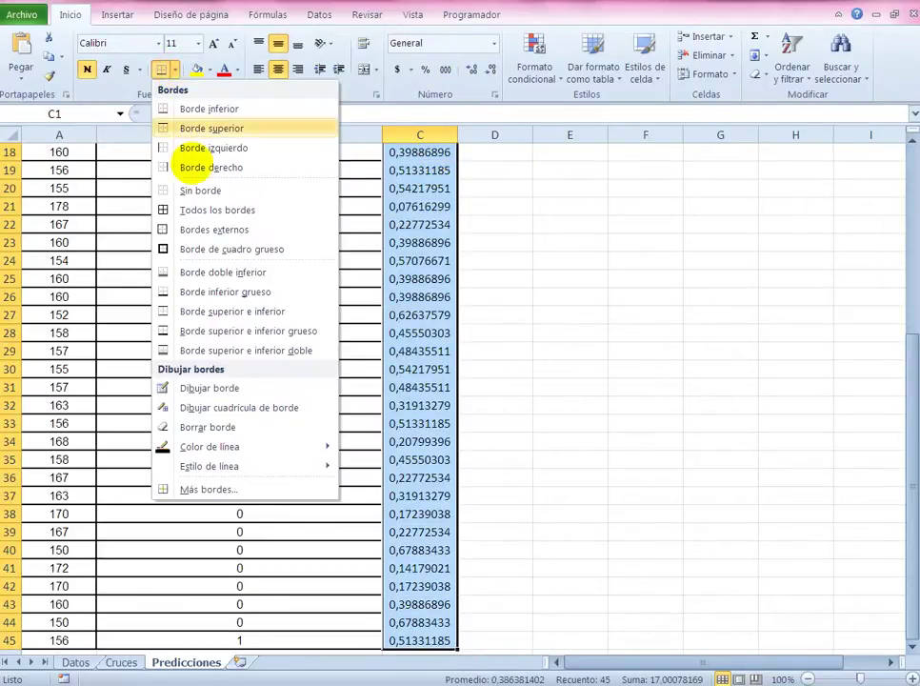
pyautogui.click(191, 210)
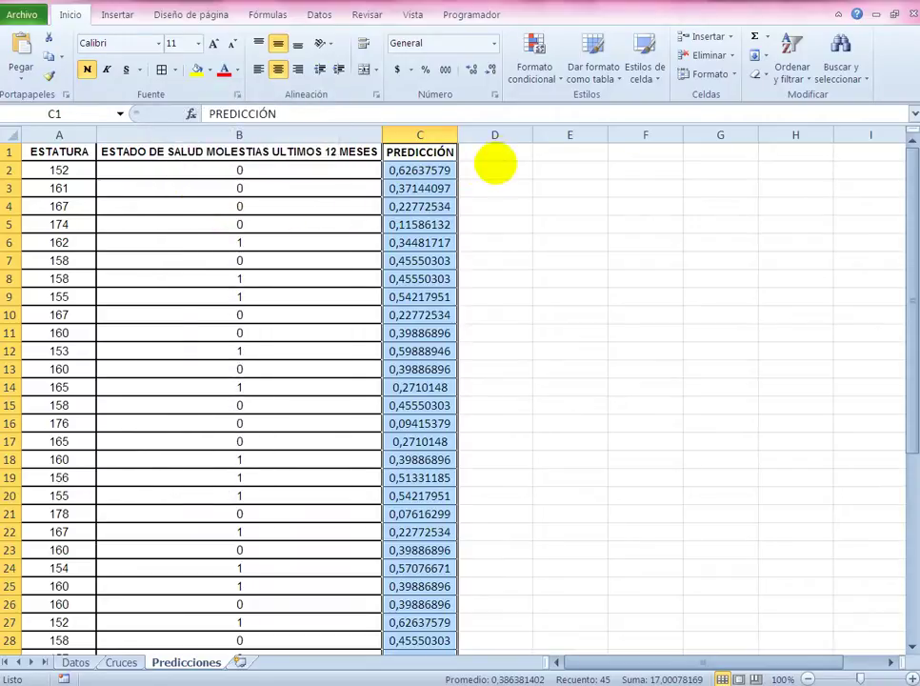
pyautogui.click(502, 156)
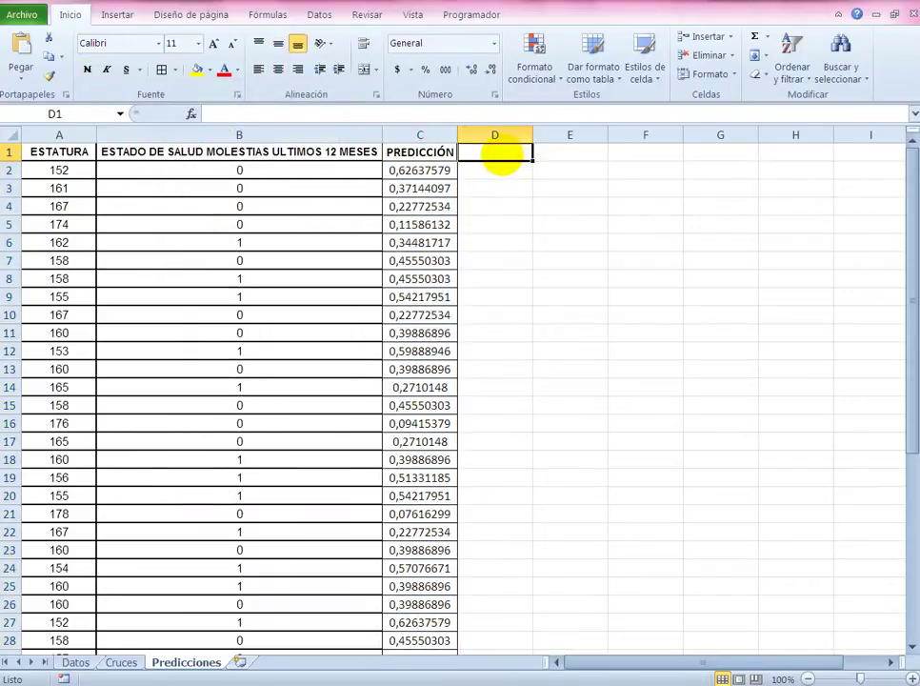
# Step: Enter a bold, centred ESTADO heading in D1 and border column D below it
pyautogui.write('ESTADO')
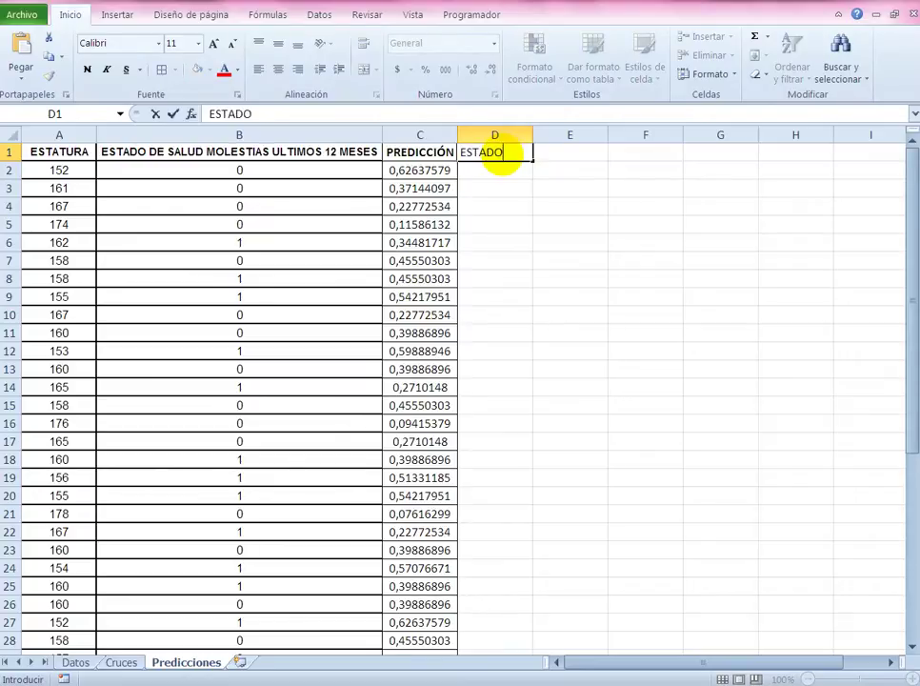
pyautogui.press('Return')
pyautogui.click(484, 150)
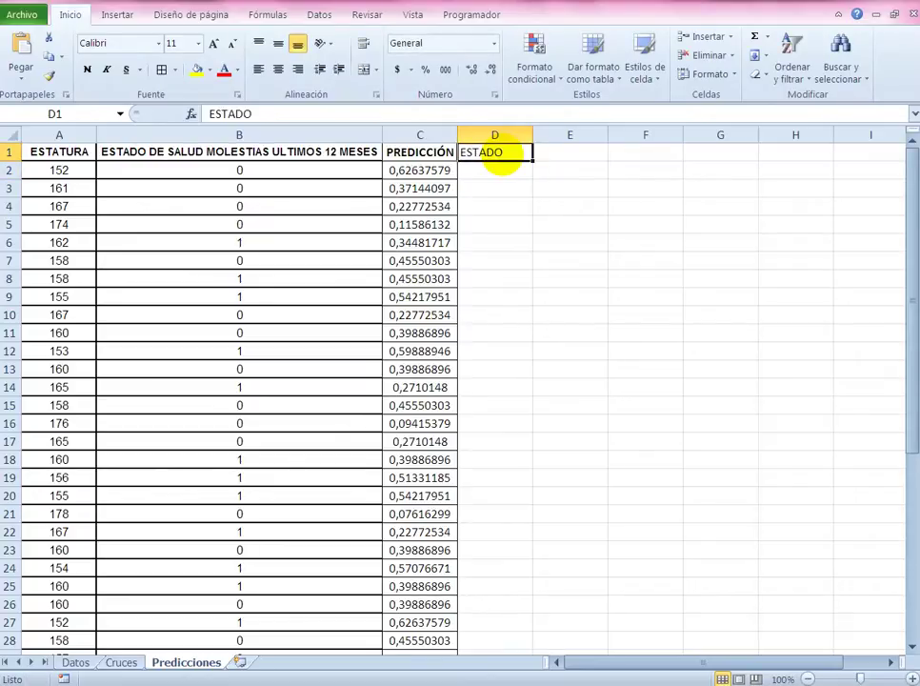
pyautogui.click(88, 68)
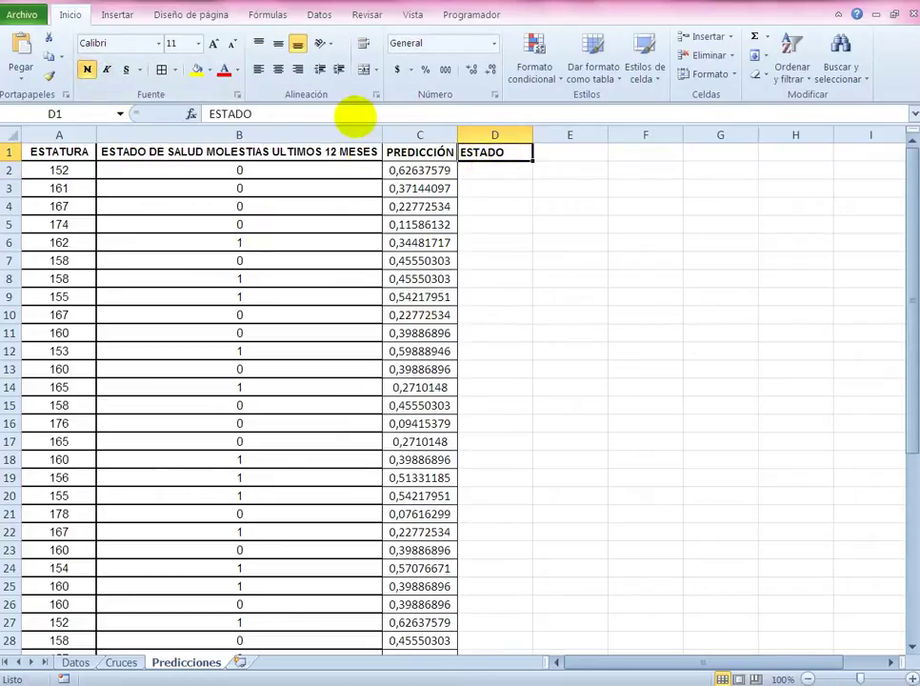
pyautogui.click(278, 69)
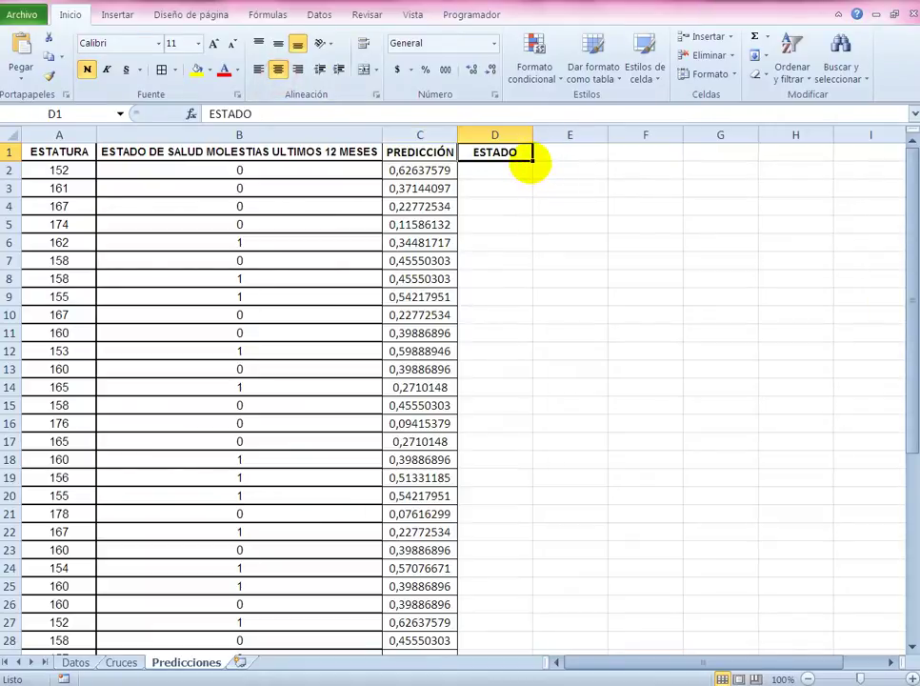
pyautogui.hotkey('ctrl', 'shift', 'Down')
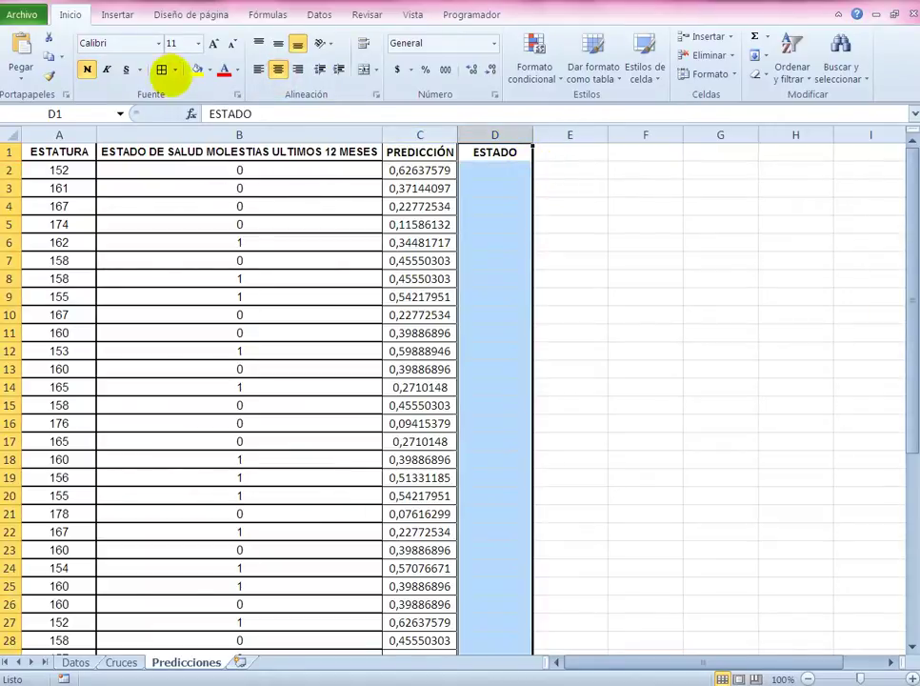
pyautogui.click(162, 69)
# Step: Enter =SI(C2>=0,5;1;0) in D2 to classify the first prediction as 1 or 0
pyautogui.click(491, 171)
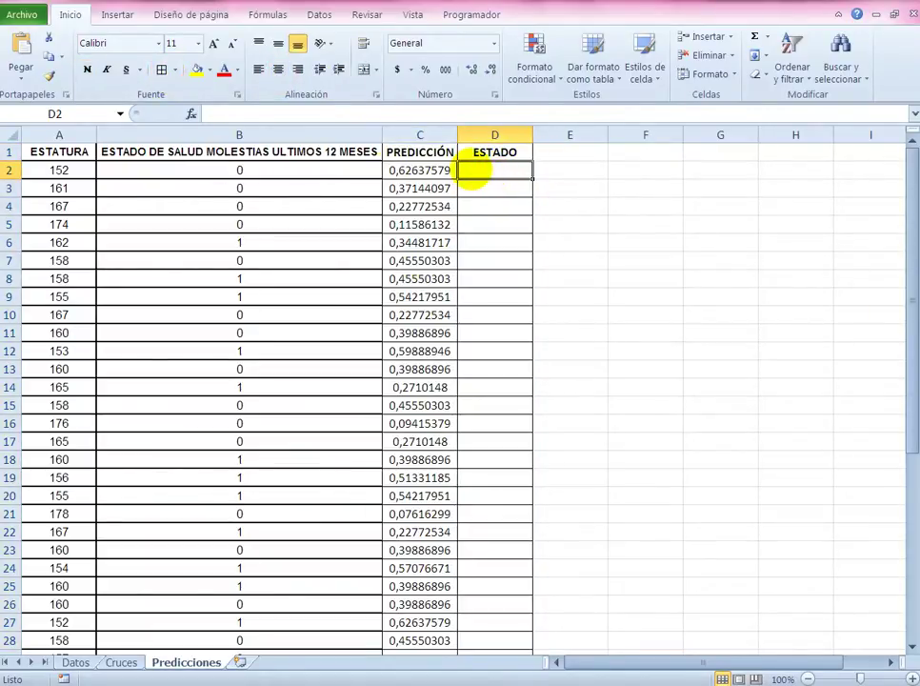
pyautogui.click(382, 115)
pyautogui.write('=')
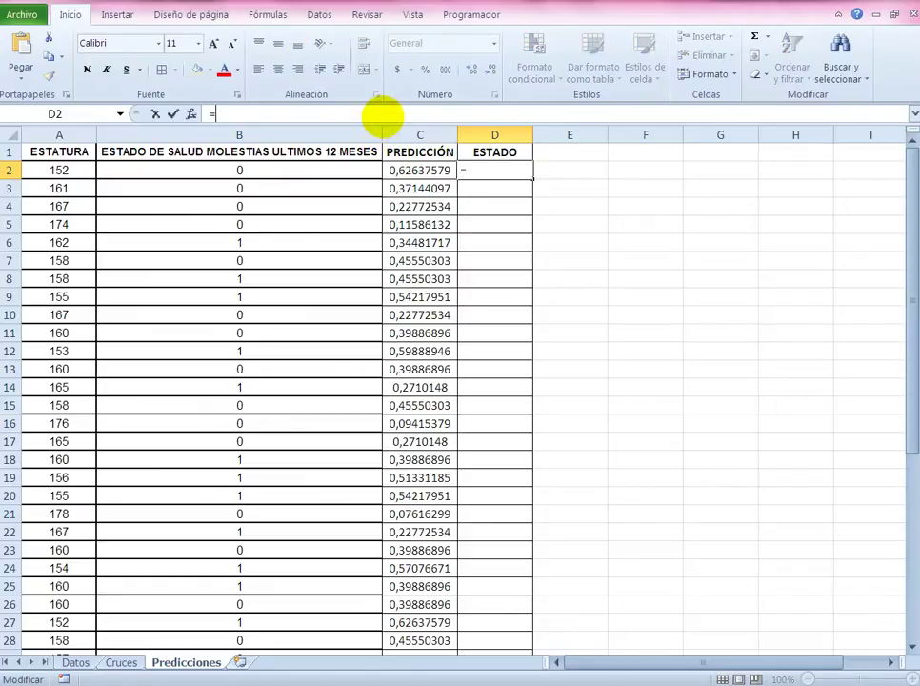
pyautogui.write('SI(')
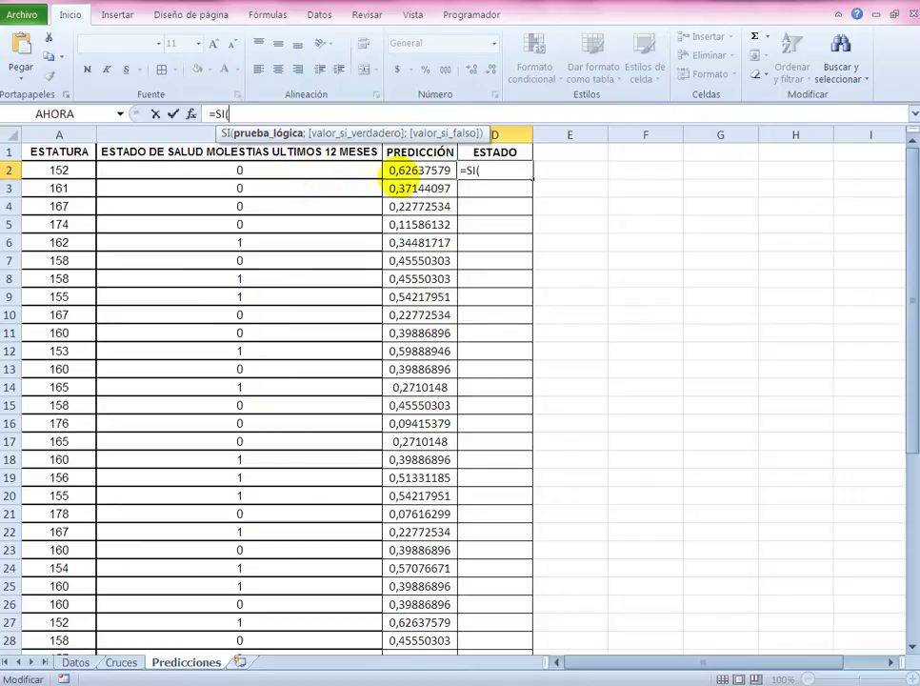
pyautogui.click(431, 170)
pyautogui.write('>=0')
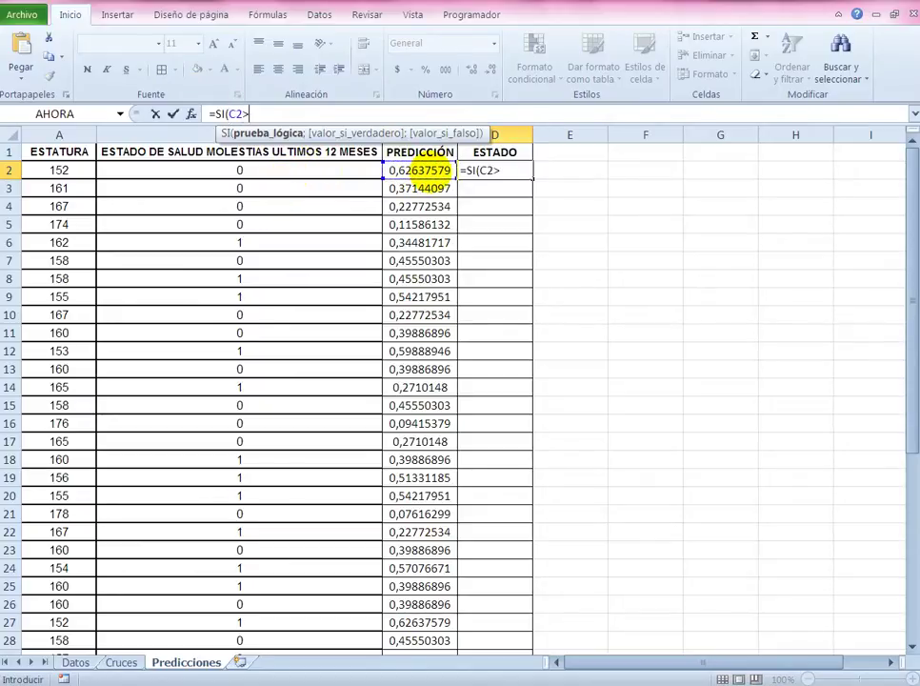
pyautogui.write(',5;1')
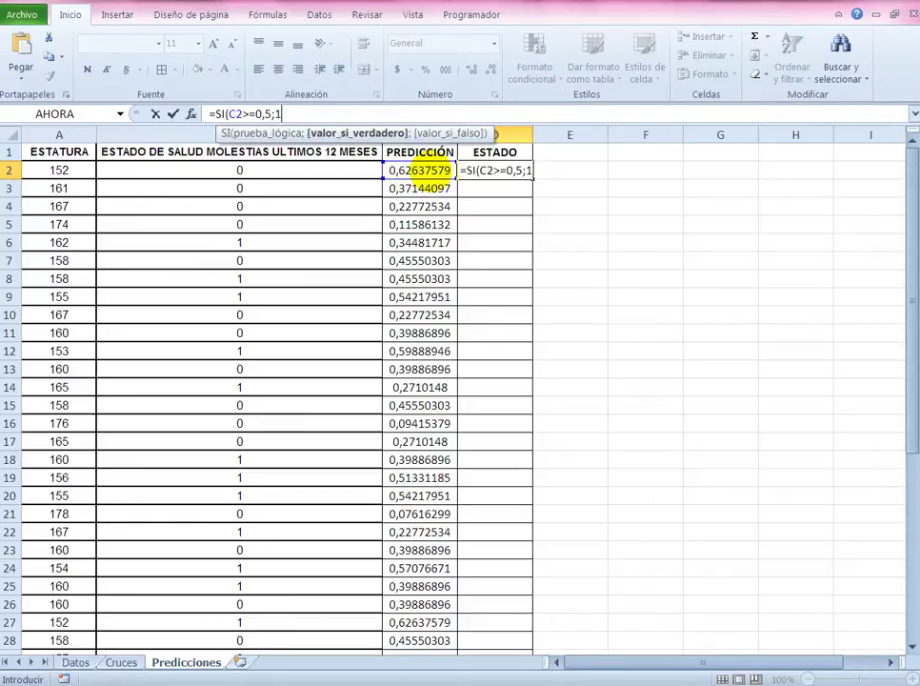
pyautogui.write(';0')
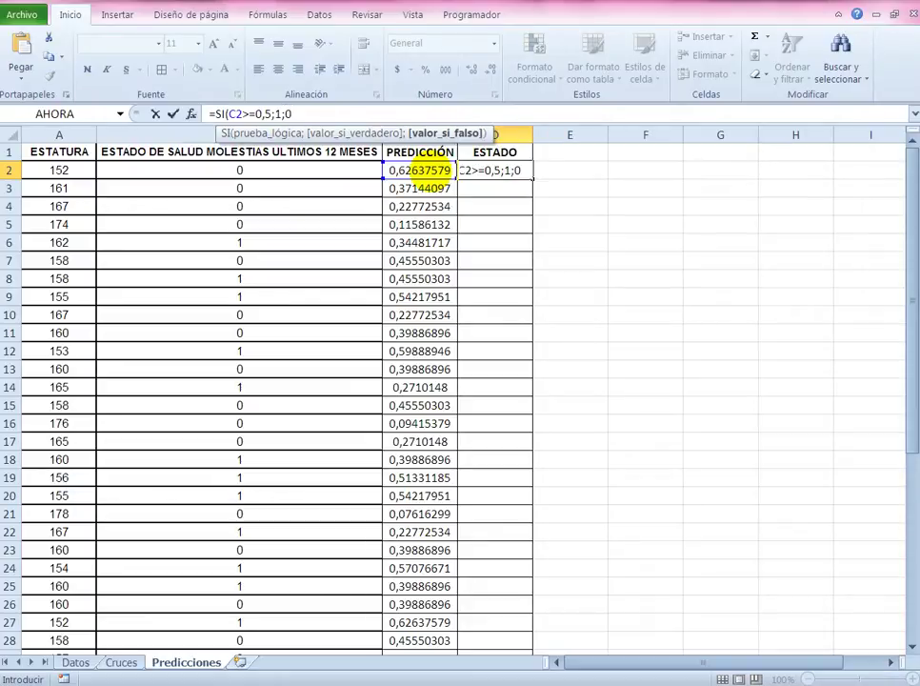
pyautogui.press('Return')
# Step: Centre D2, fill the formula down through row 45, and bold cell E1
pyautogui.press('Up')
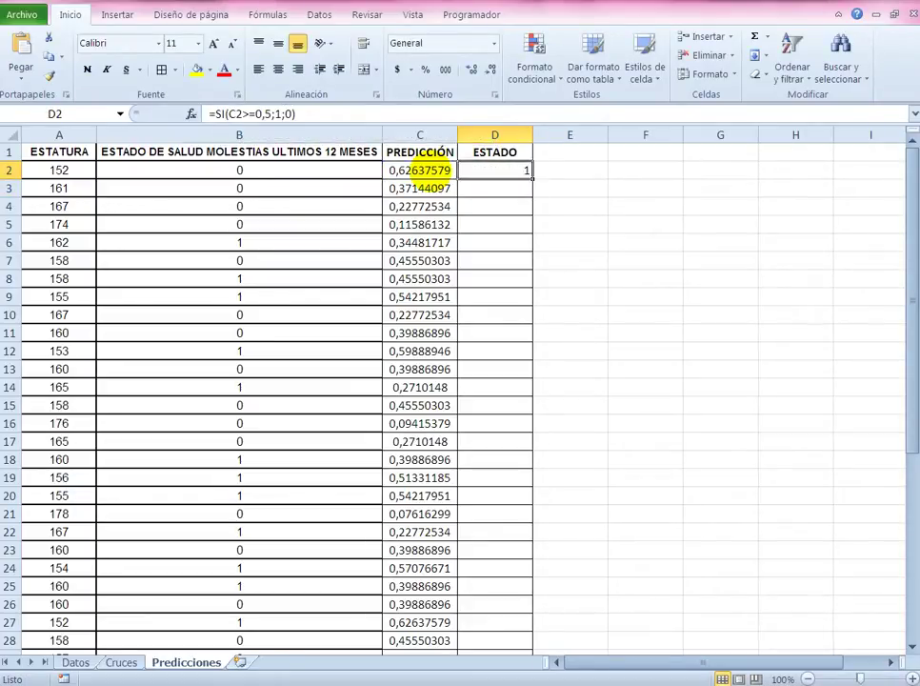
pyautogui.click(278, 68)
pyautogui.click(278, 43)
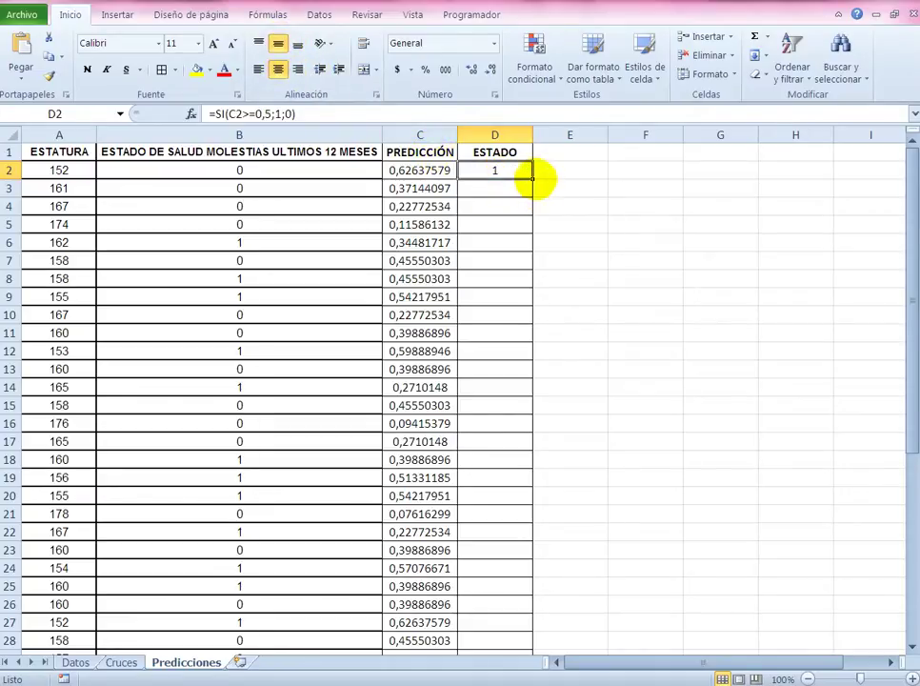
pyautogui.doubleClick(532, 179)
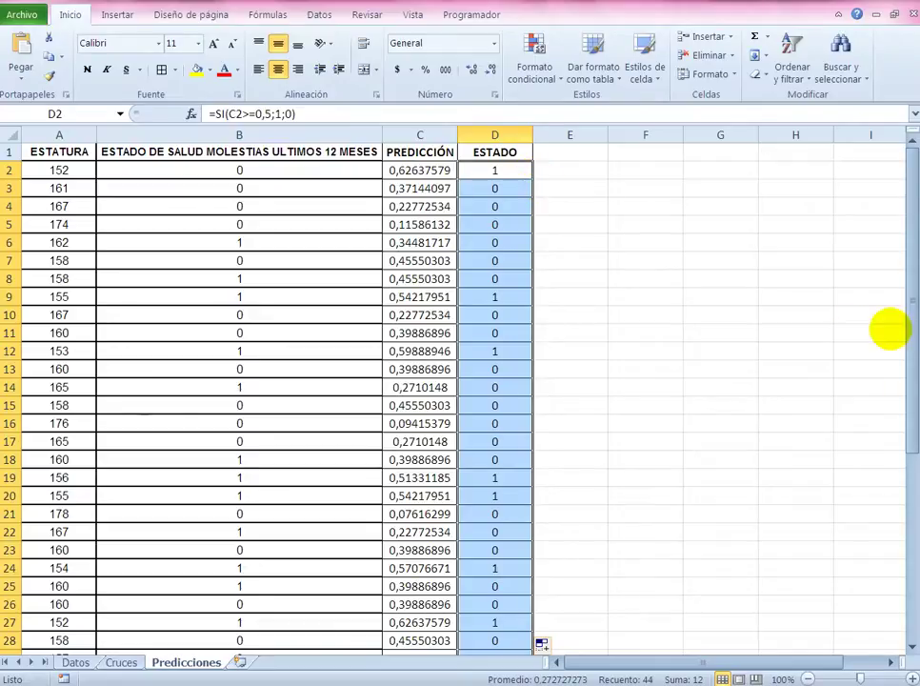
pyautogui.moveTo(910, 308)
pyautogui.mouseDown()
pyautogui.moveTo(912, 486)
pyautogui.moveTo(912, 308)
pyautogui.mouseUp()
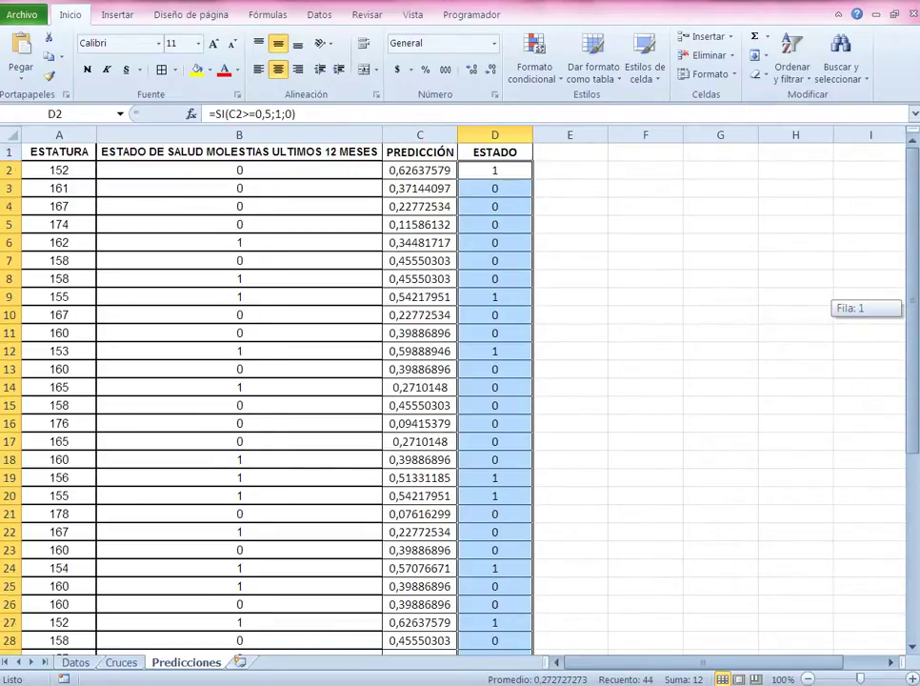
pyautogui.click(575, 154)
pyautogui.click(86, 70)
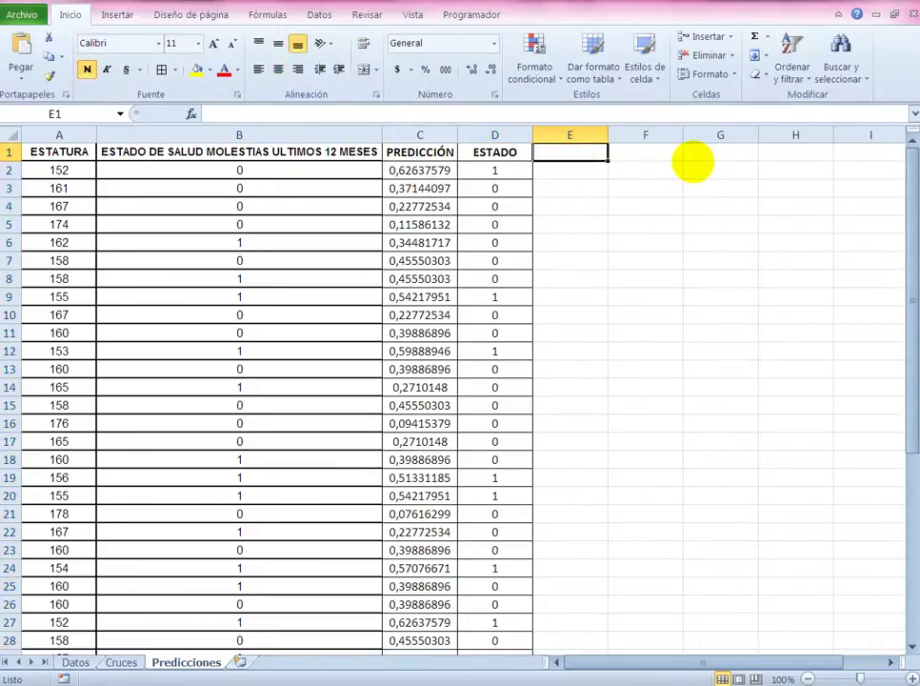
# Step: Enter a centred EXACTITUD heading in E1 and border column E
pyautogui.write('EXACTITUD')
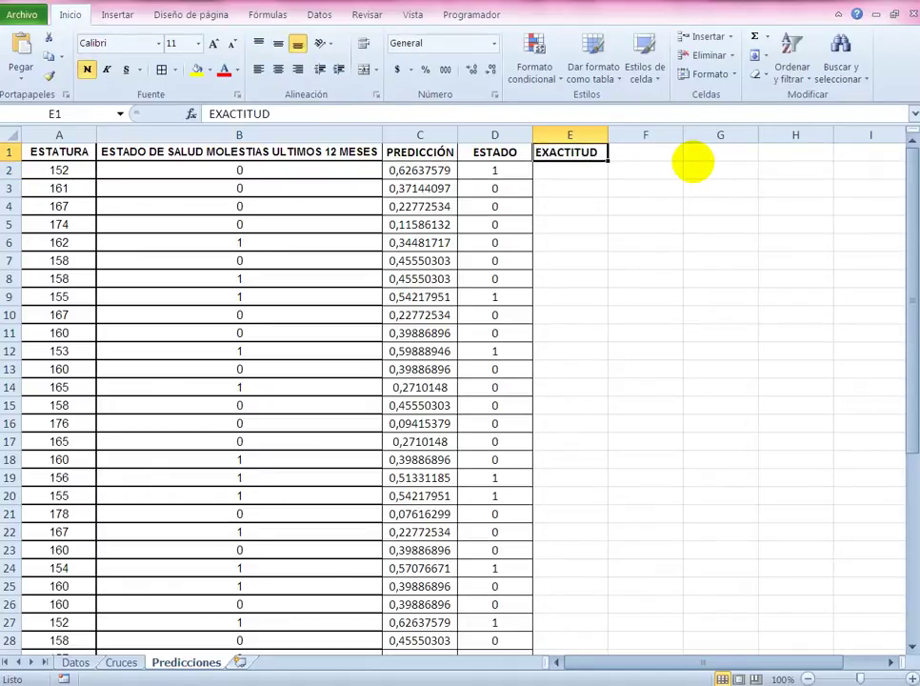
pyautogui.click(172, 114)
pyautogui.click(276, 69)
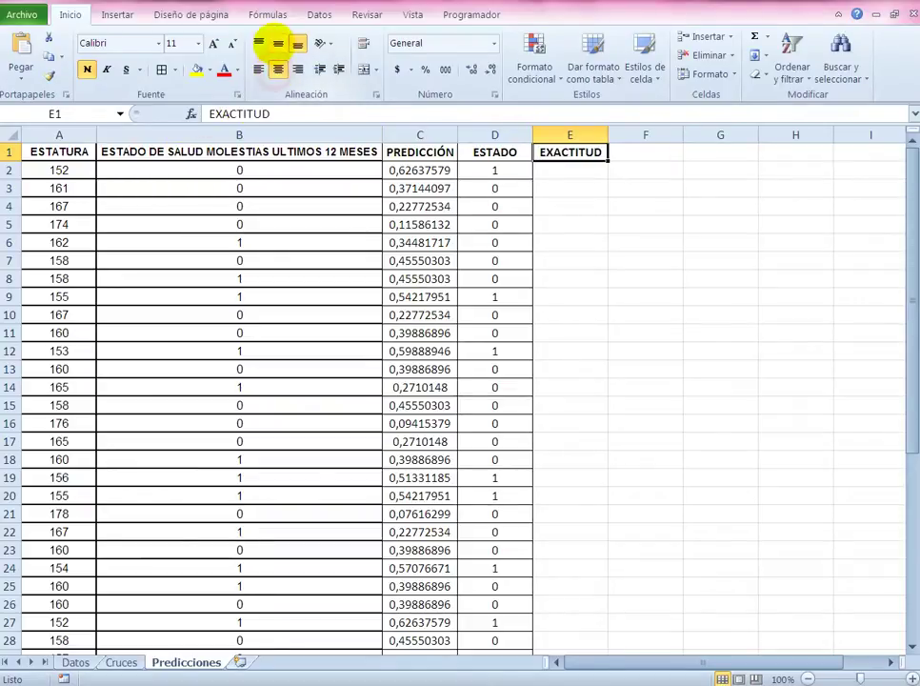
pyautogui.click(277, 44)
pyautogui.hotkey('ctrl', 'space')
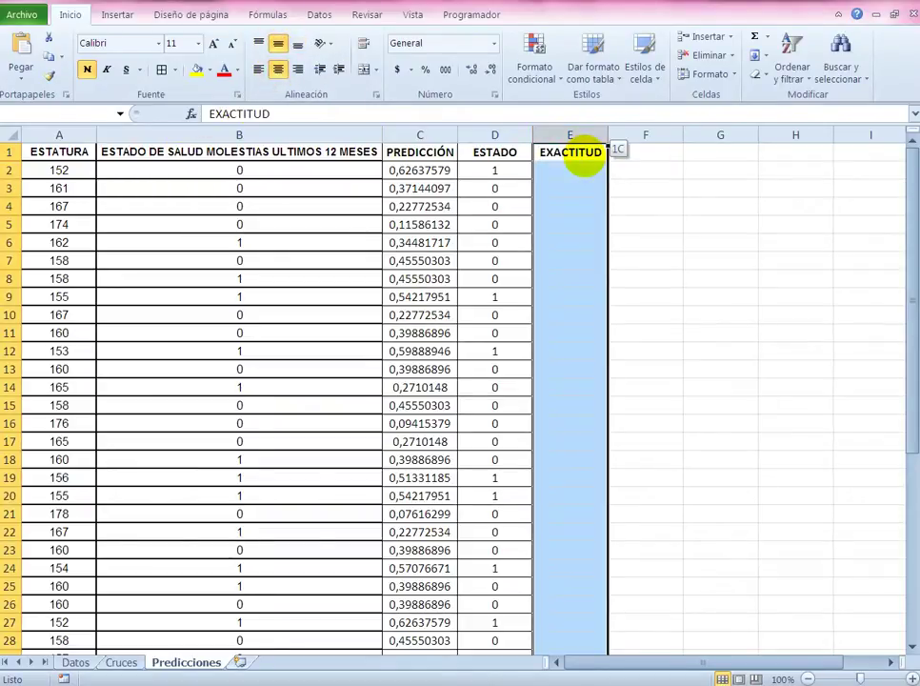
pyautogui.click(161, 70)
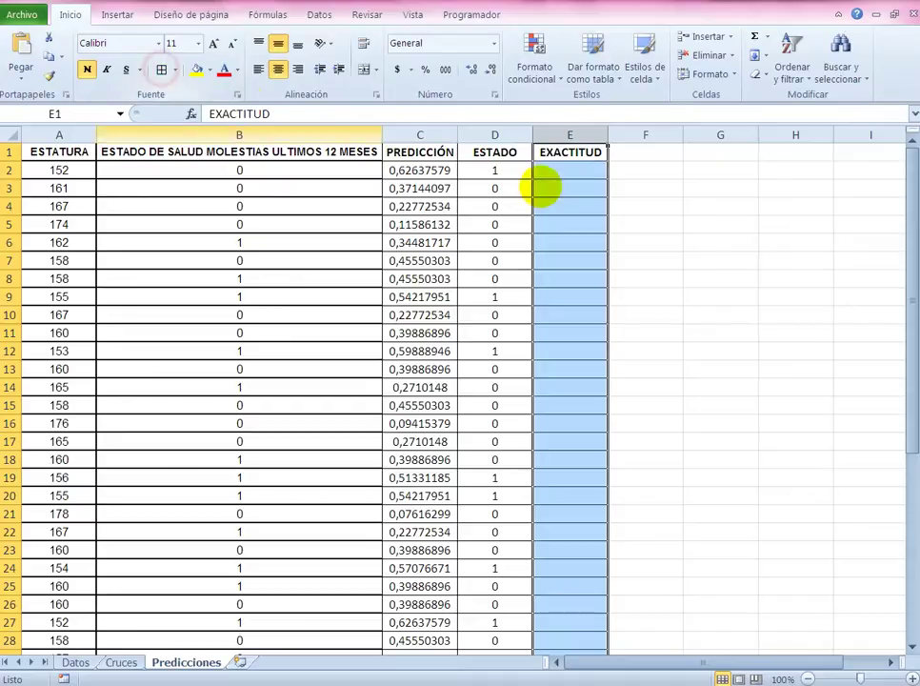
# Step: Enter =SI(B2=D2;1;0) in E2 to mark whether ESTADO matches the real status
pyautogui.click(571, 175)
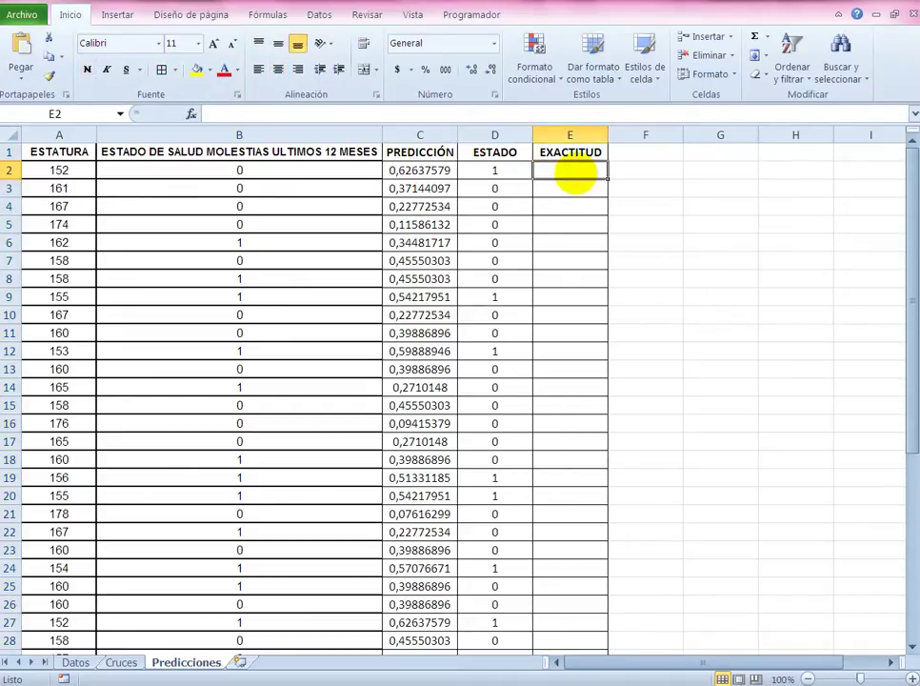
pyautogui.write('=')
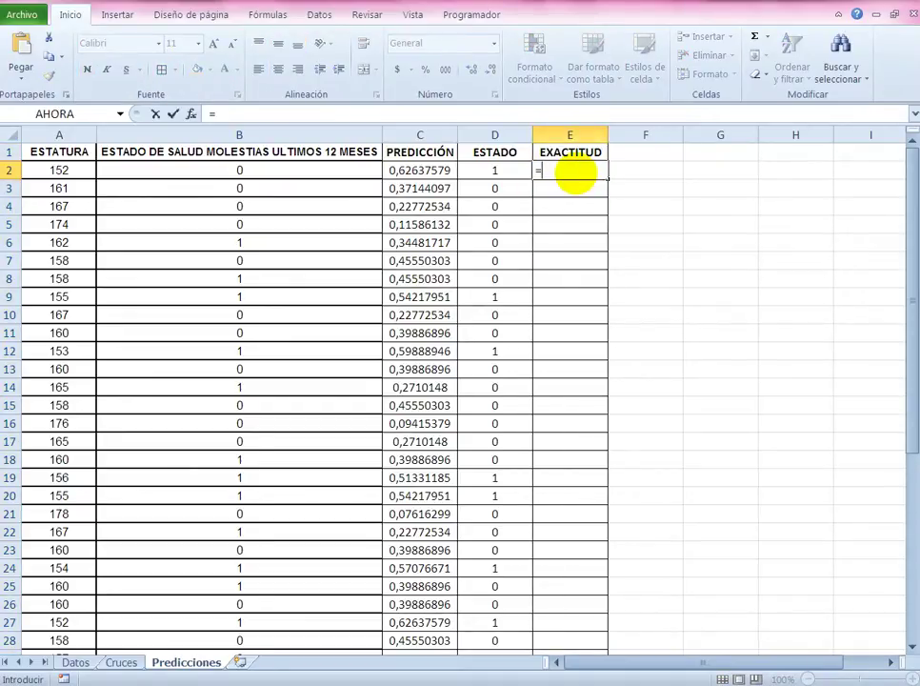
pyautogui.press('BackSpace')
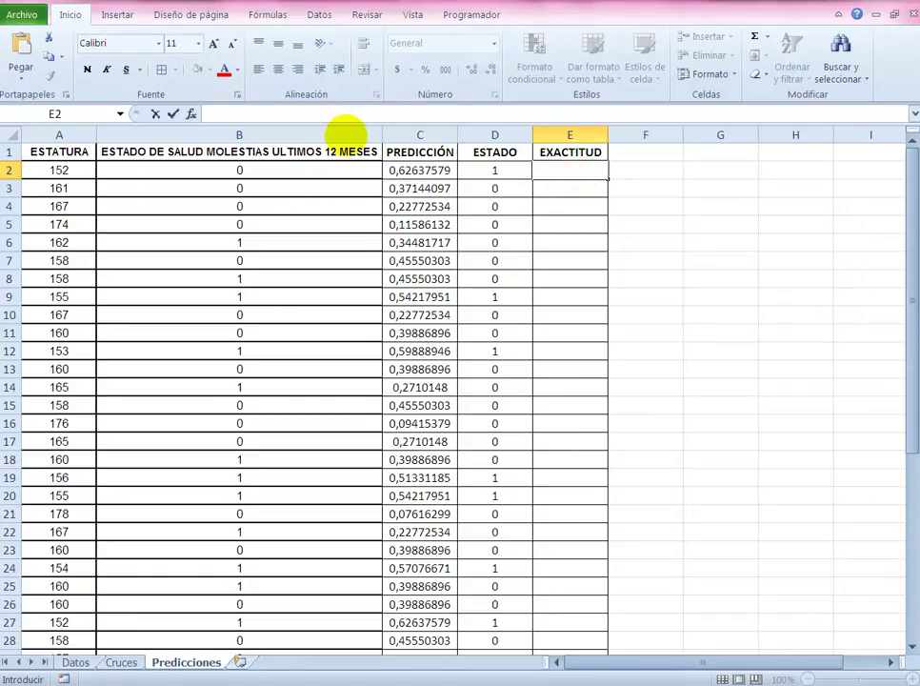
pyautogui.click(334, 113)
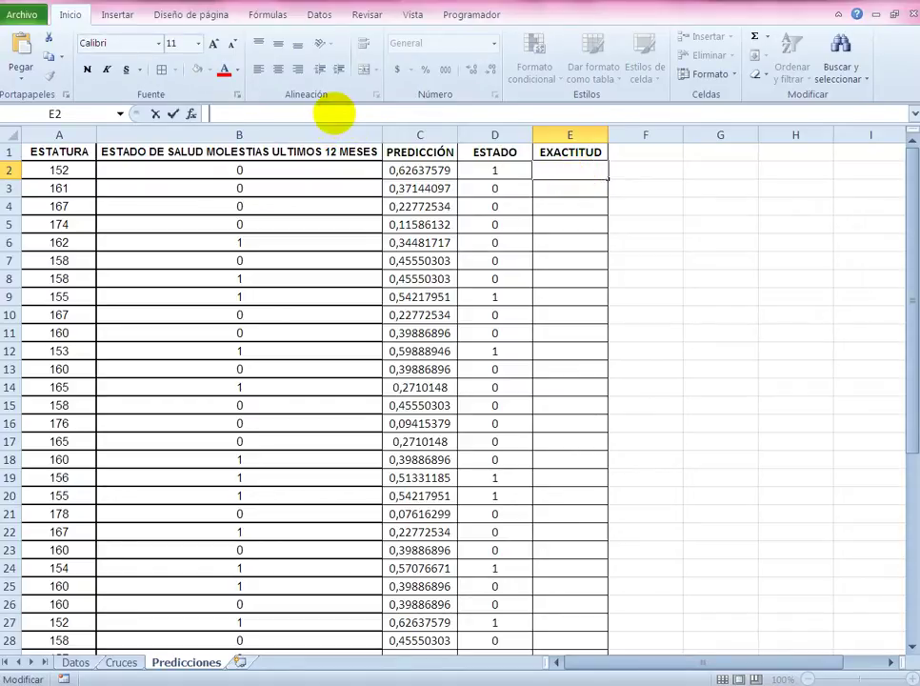
pyautogui.write('=SI(')
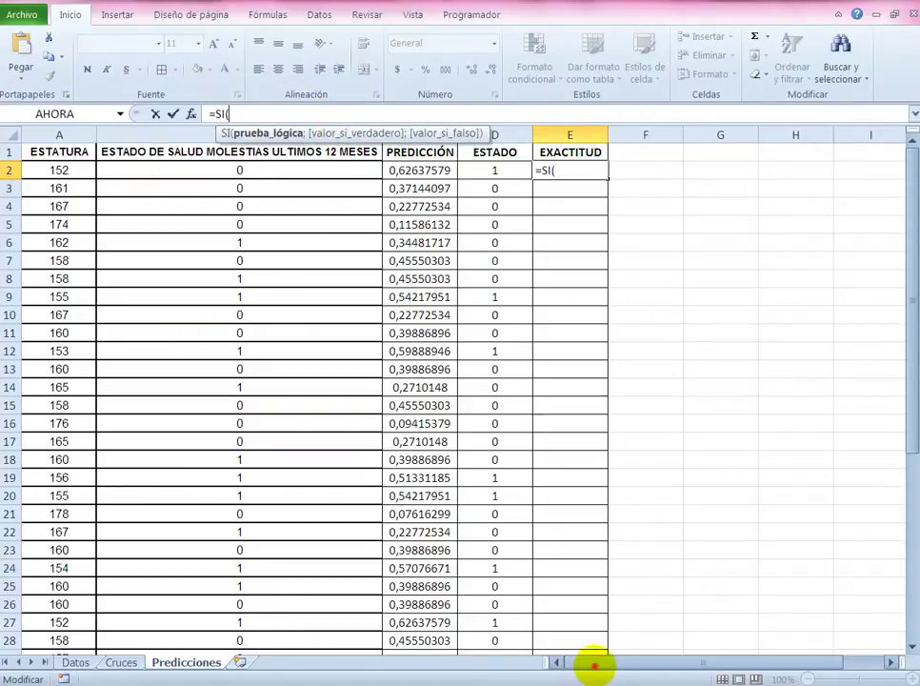
pyautogui.click(275, 171)
pyautogui.write('=')
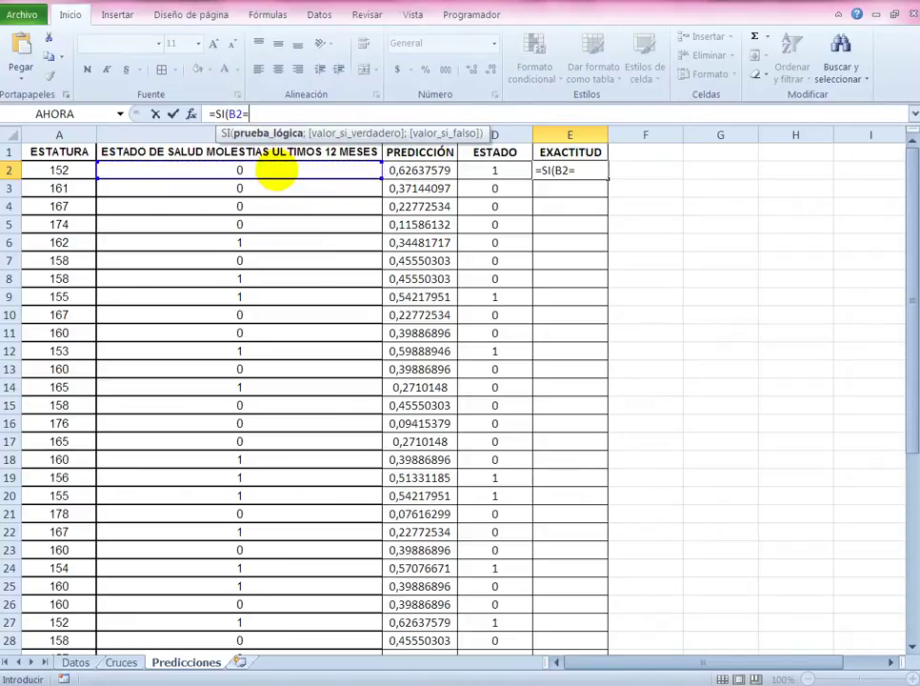
pyautogui.click(494, 171)
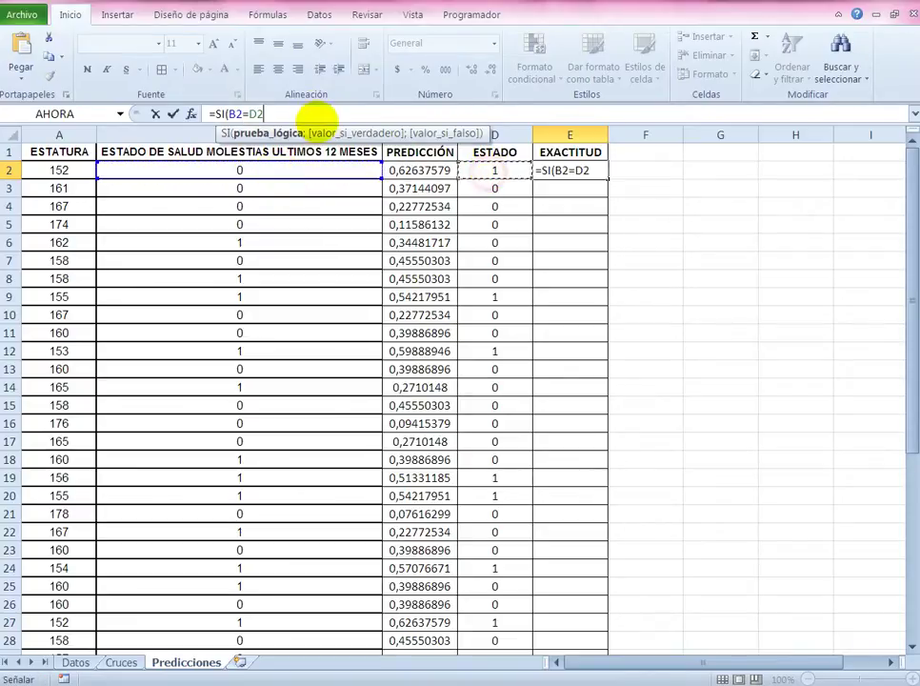
pyautogui.write(';1')
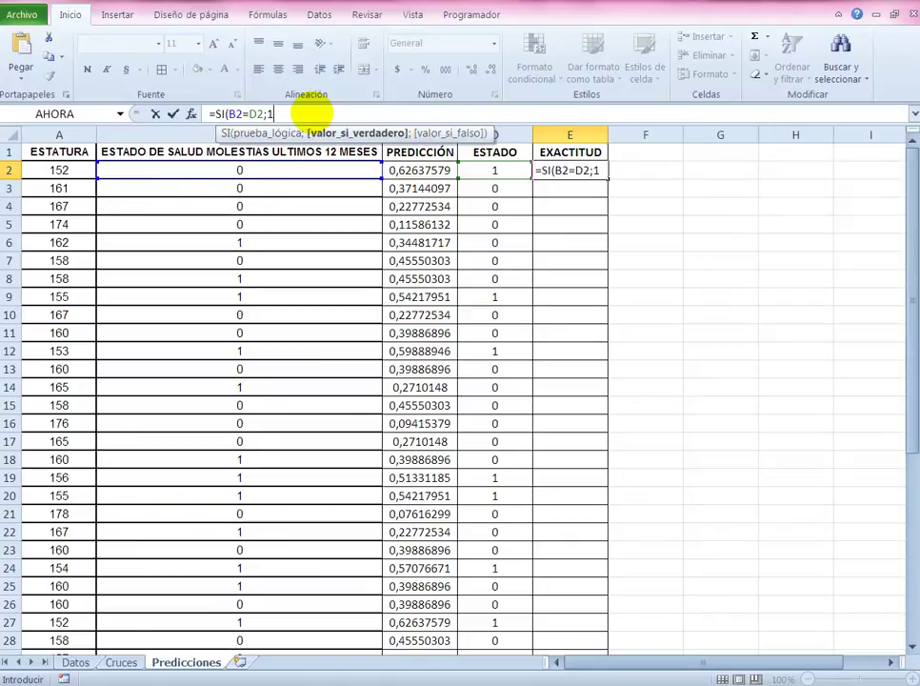
pyautogui.write(';0')
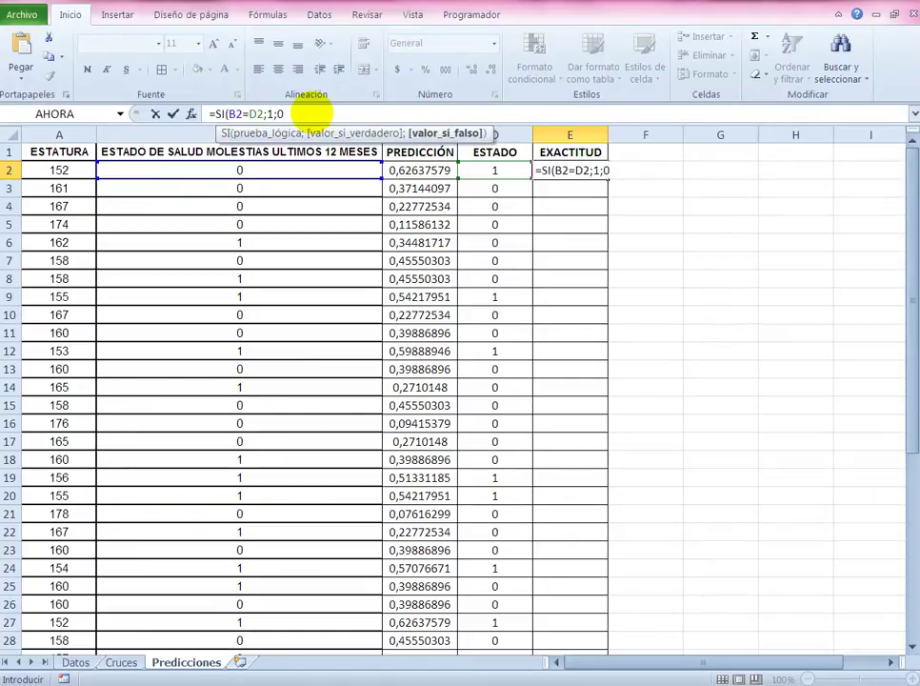
pyautogui.press('Return')
# Step: Centre E2 and copy the formula down the EXACTITUD column to row 45
pyautogui.press('Up')
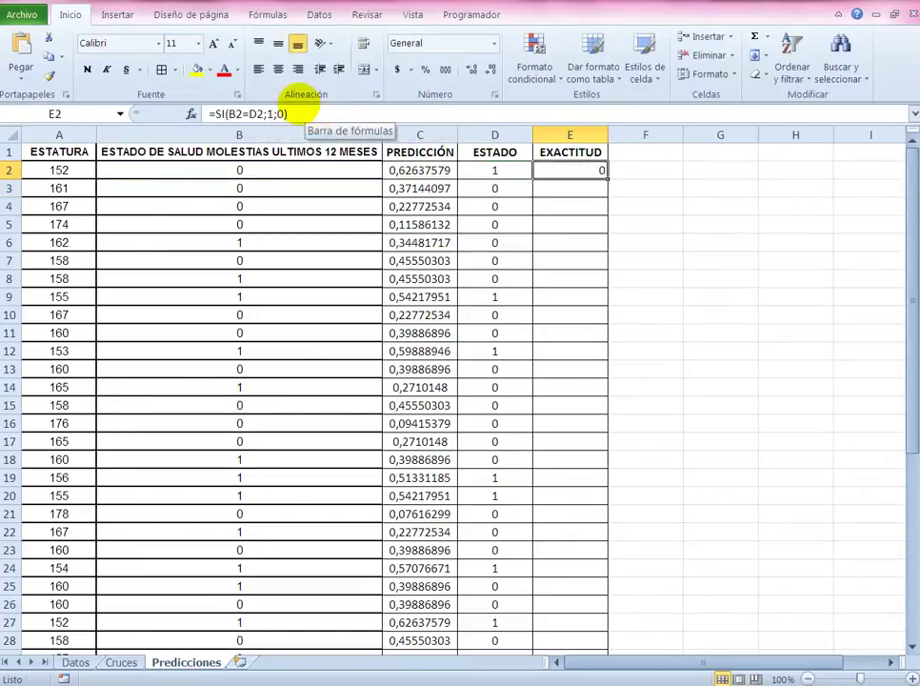
pyautogui.click(277, 70)
pyautogui.click(278, 43)
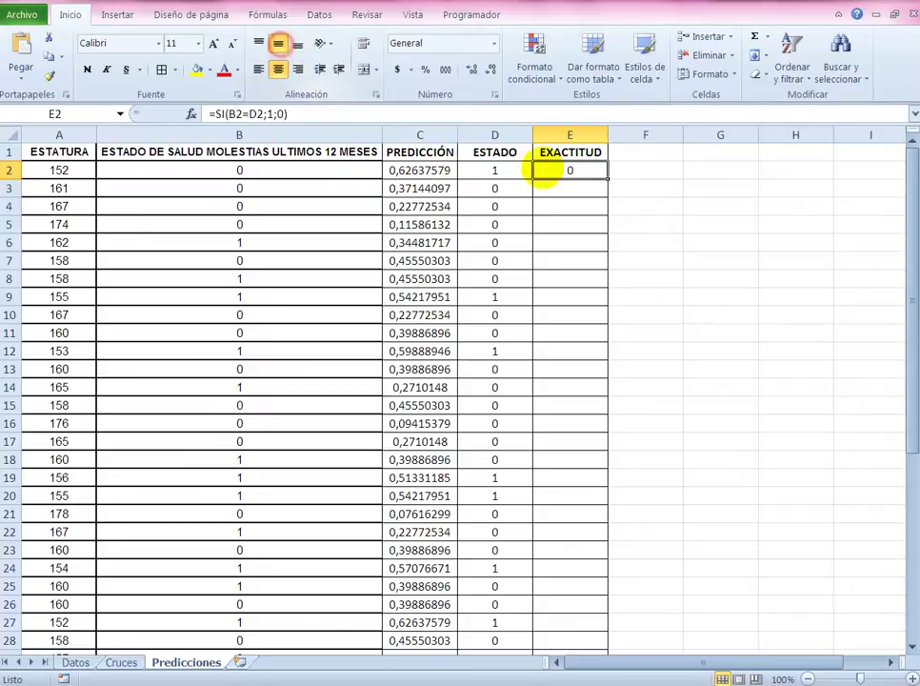
pyautogui.doubleClick(607, 178)
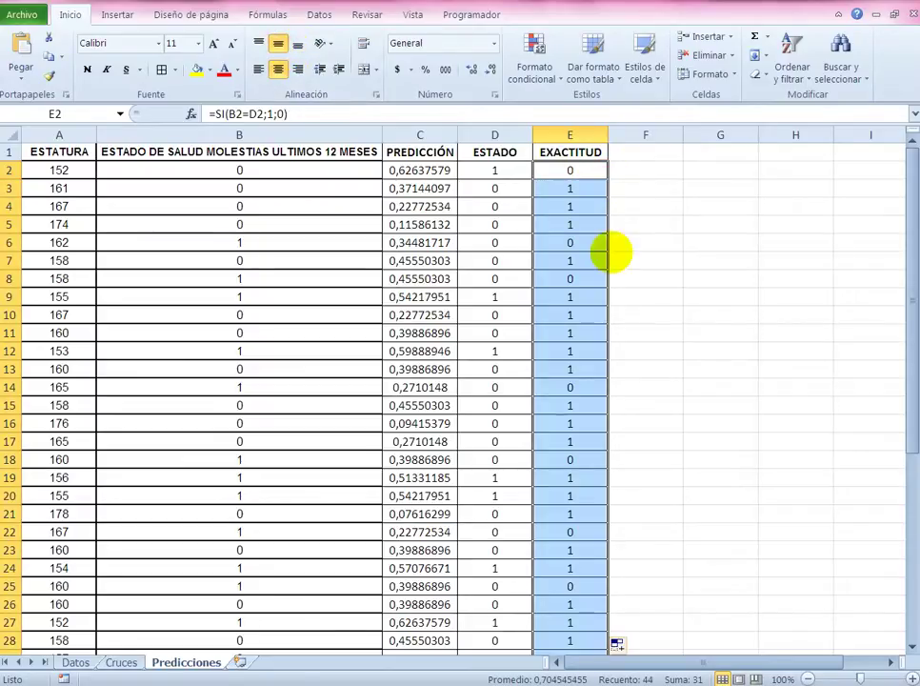
pyautogui.scroll(-3, 588, 402)
pyautogui.scroll(-4, 588, 402)
# Step: Remove all borders from columns D and E below the table, starting at D46
pyautogui.scroll(-4, 588, 404)
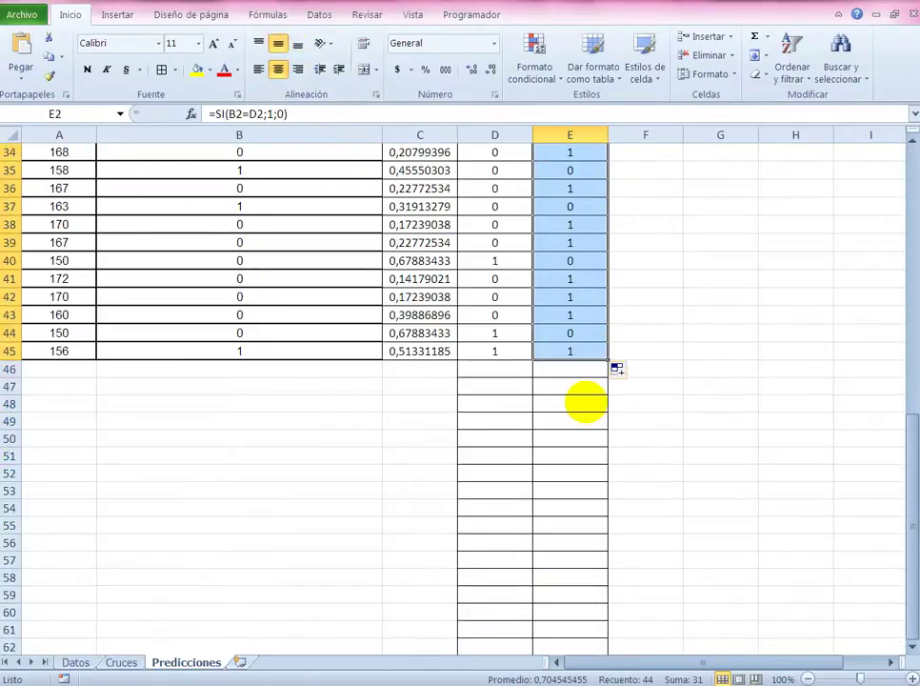
pyautogui.scroll(-1, 572, 390)
pyautogui.click(491, 317)
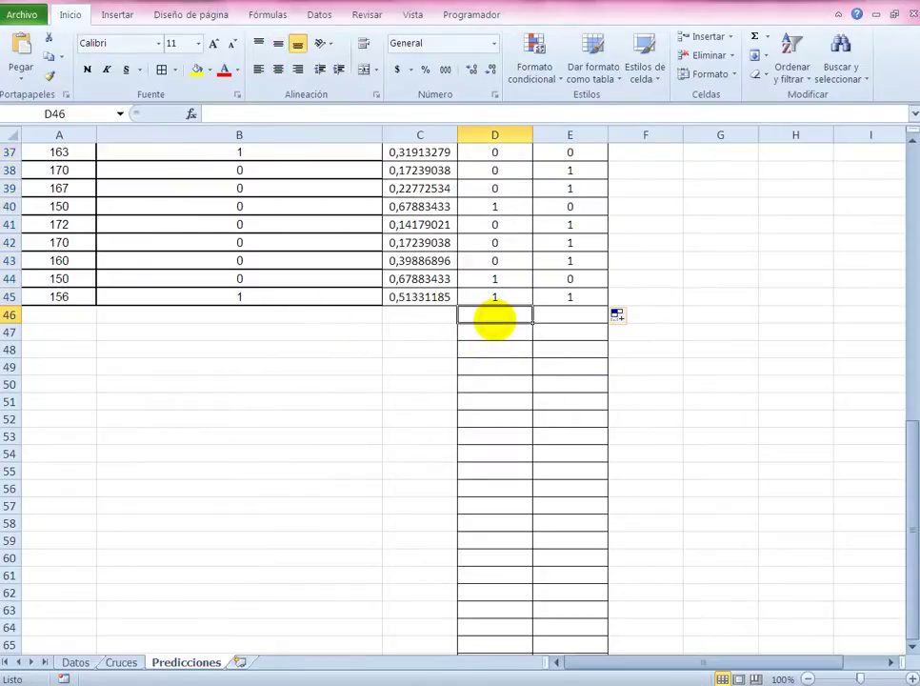
pyautogui.hotkey('shift', 'Right')
pyautogui.hotkey('ctrl', 'shift', 'Down')
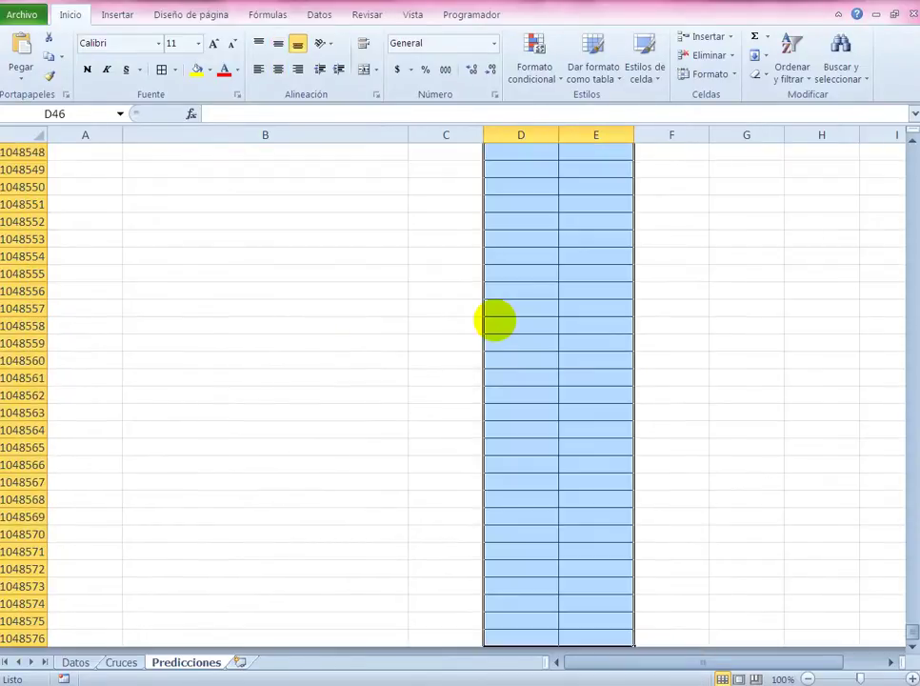
pyautogui.click(175, 69)
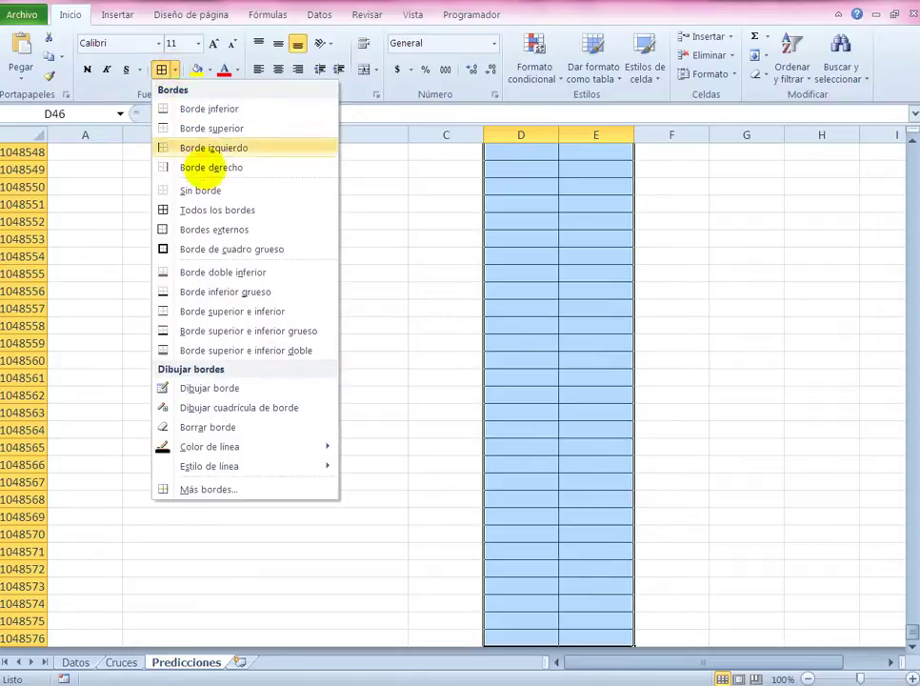
pyautogui.click(207, 190)
# Step: Give cells D45:E45 borders on every side
pyautogui.click(488, 386)
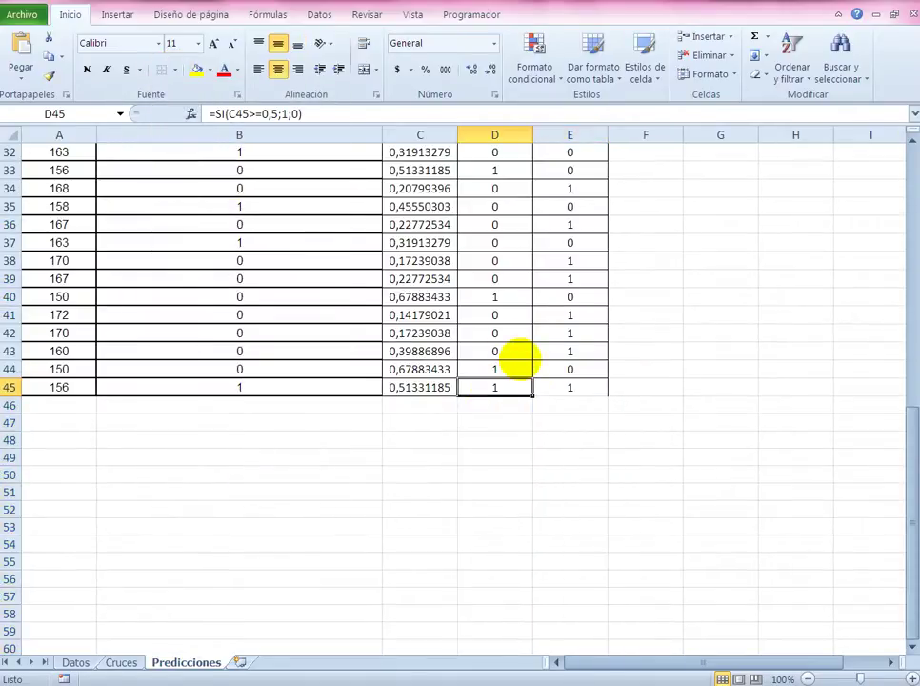
pyautogui.hotkey('shift', 'Right')
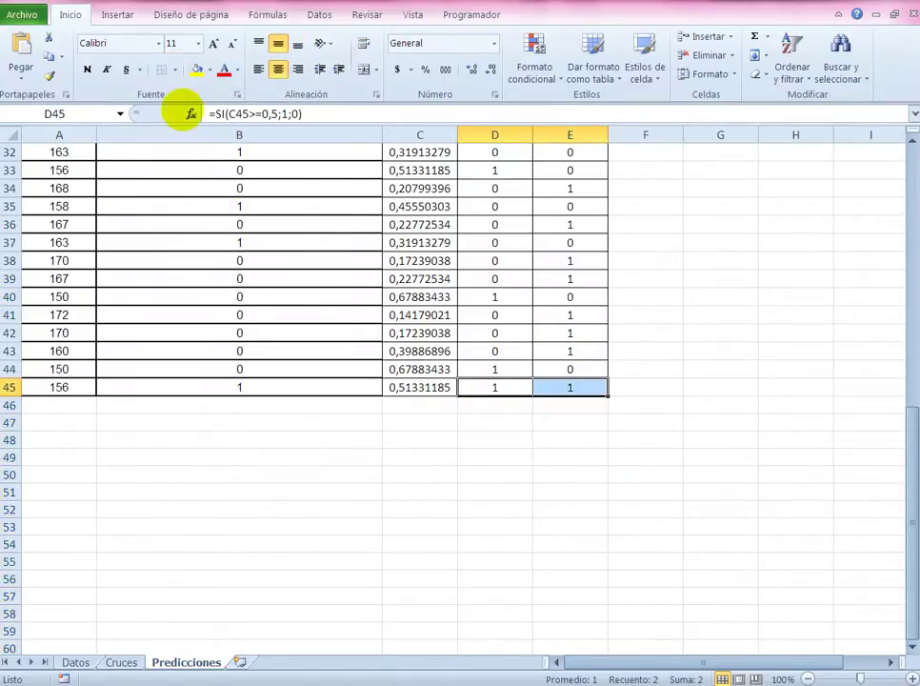
pyautogui.click(174, 70)
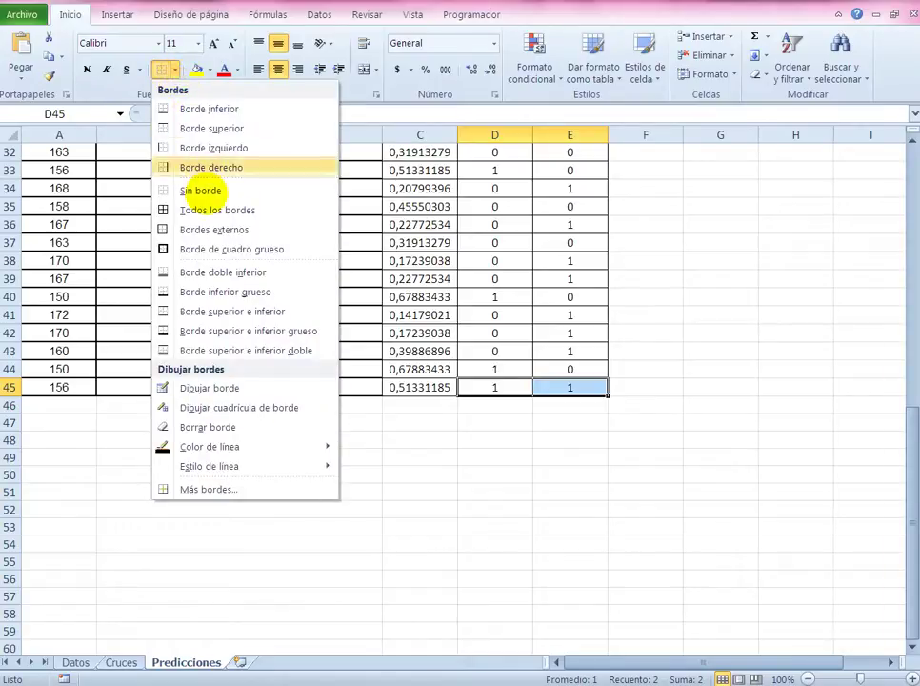
pyautogui.click(176, 210)
pyautogui.click(76, 405)
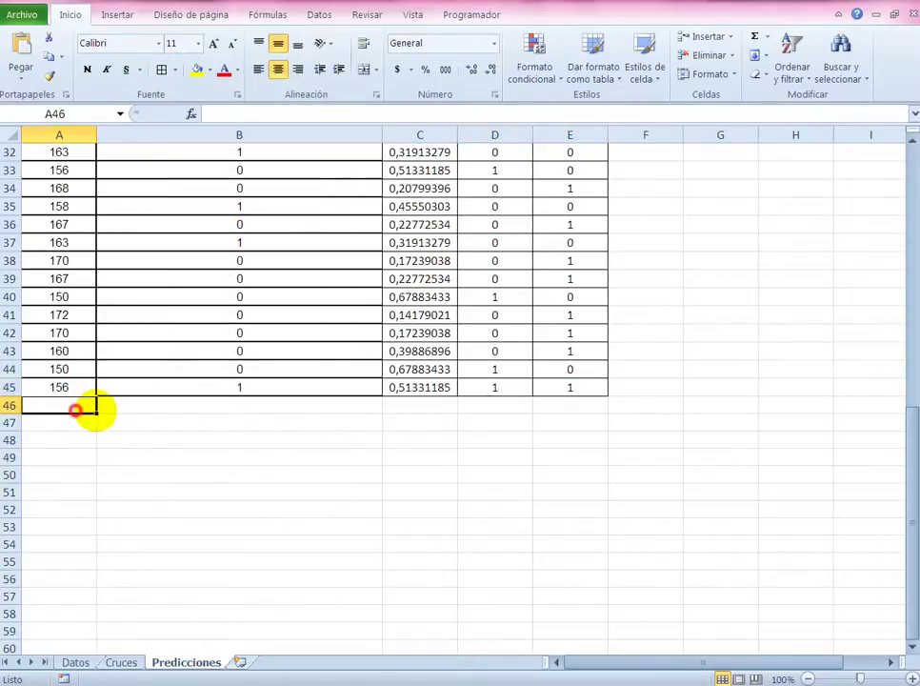
# Step: Merge and centre A46:D46 and label it TOTAL
pyautogui.moveTo(199, 411); pyautogui.dragTo(200, 411)
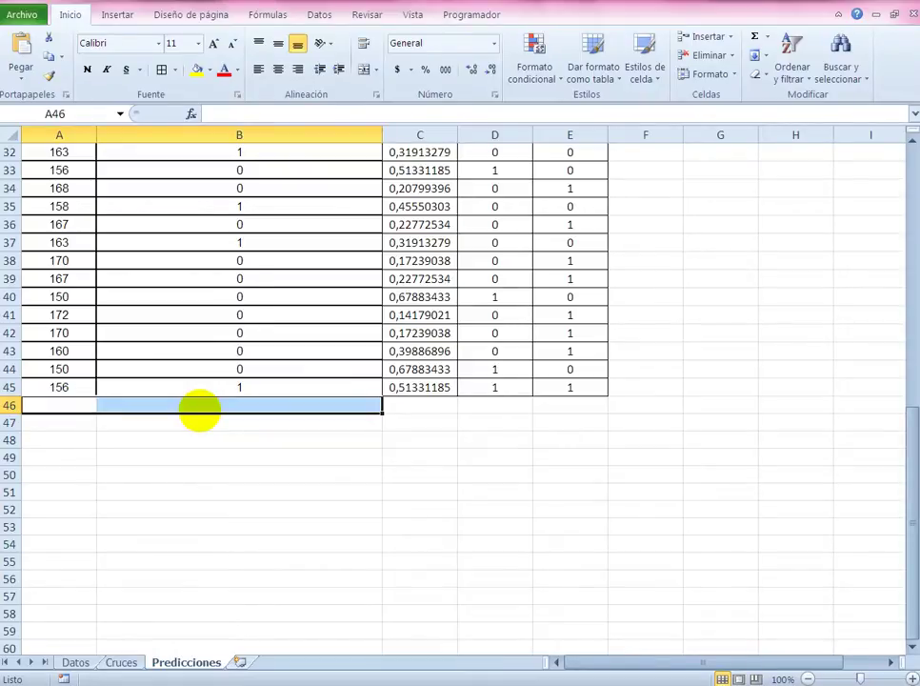
pyautogui.click(199, 411)
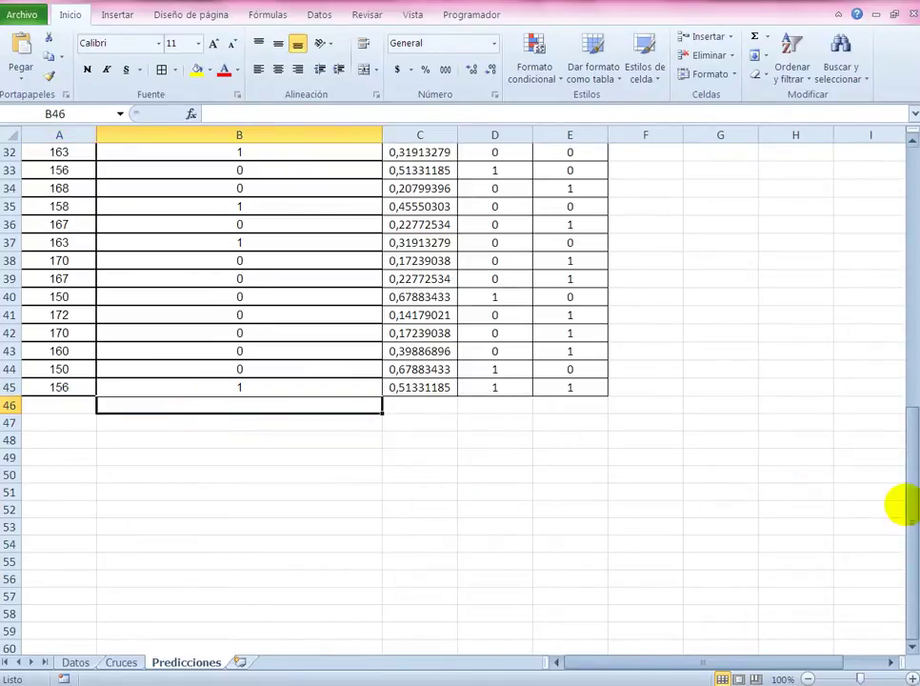
pyautogui.moveTo(903, 507)
pyautogui.mouseDown()
pyautogui.moveTo(905, 238)
pyautogui.moveTo(903, 451)
pyautogui.mouseUp()
pyautogui.press('Left')
pyautogui.hotkey('shift', 'Right')
pyautogui.hotkey('shift', 'Right')
pyautogui.hotkey('shift', 'Right')
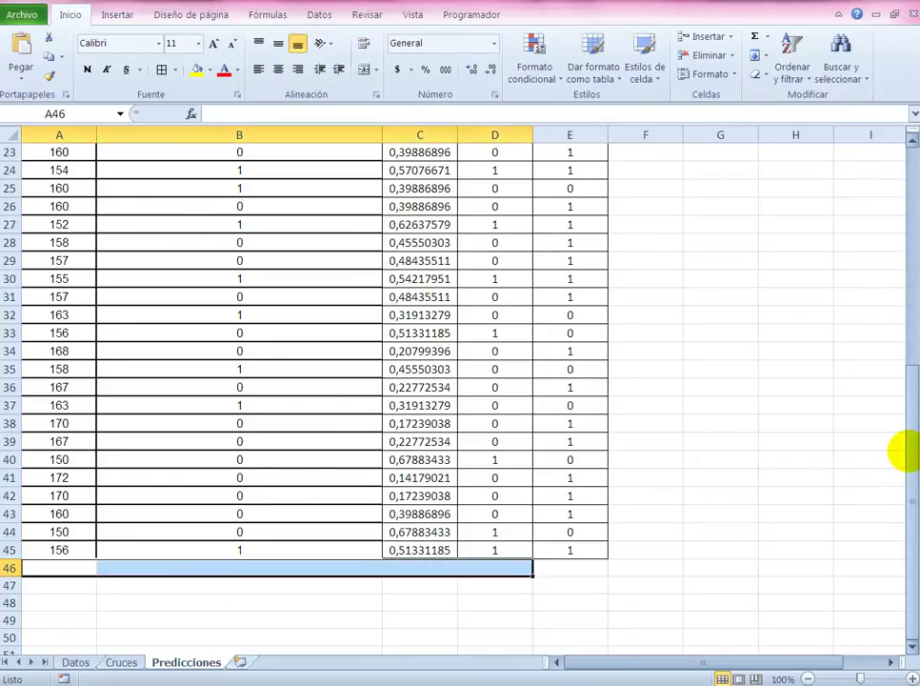
pyautogui.click(364, 69)
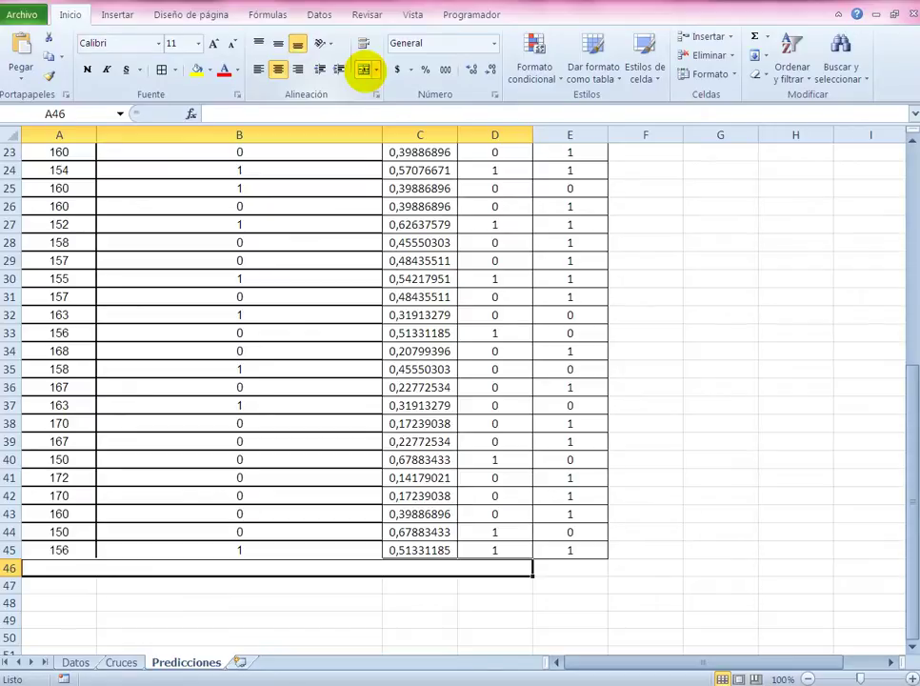
pyautogui.write('TOTAL')
pyautogui.press('Tab')
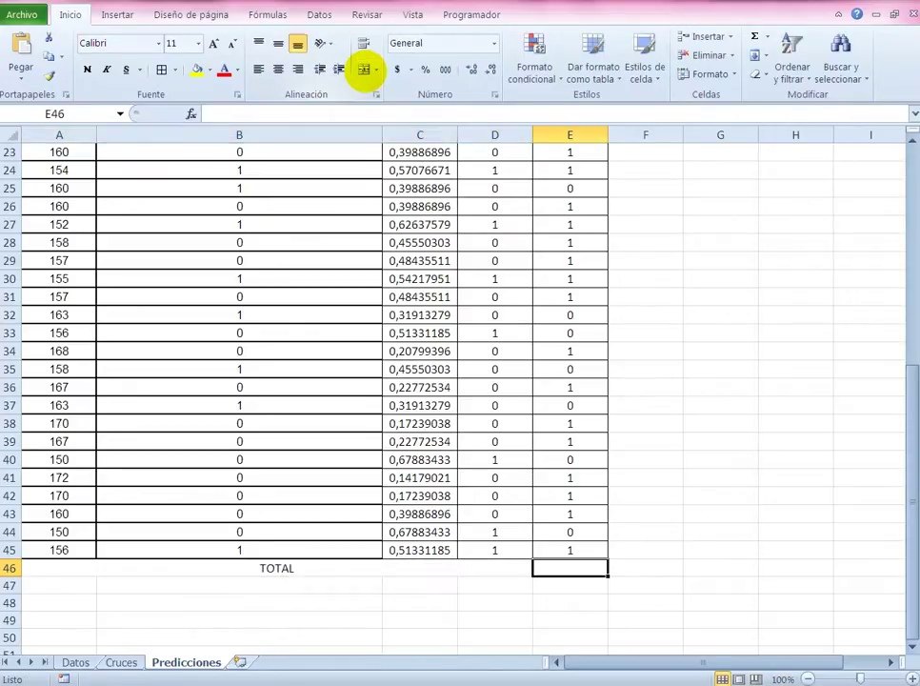
# Step: Enter =SUMA(E2:E45) in E46 to total the hits, giving 31
pyautogui.write('=')
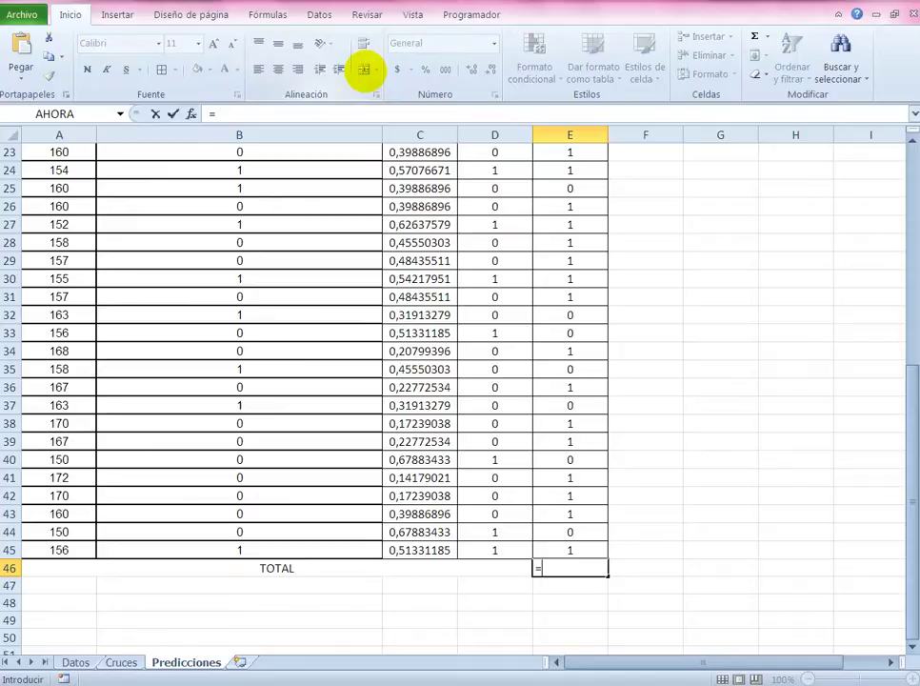
pyautogui.write('SUMA(')
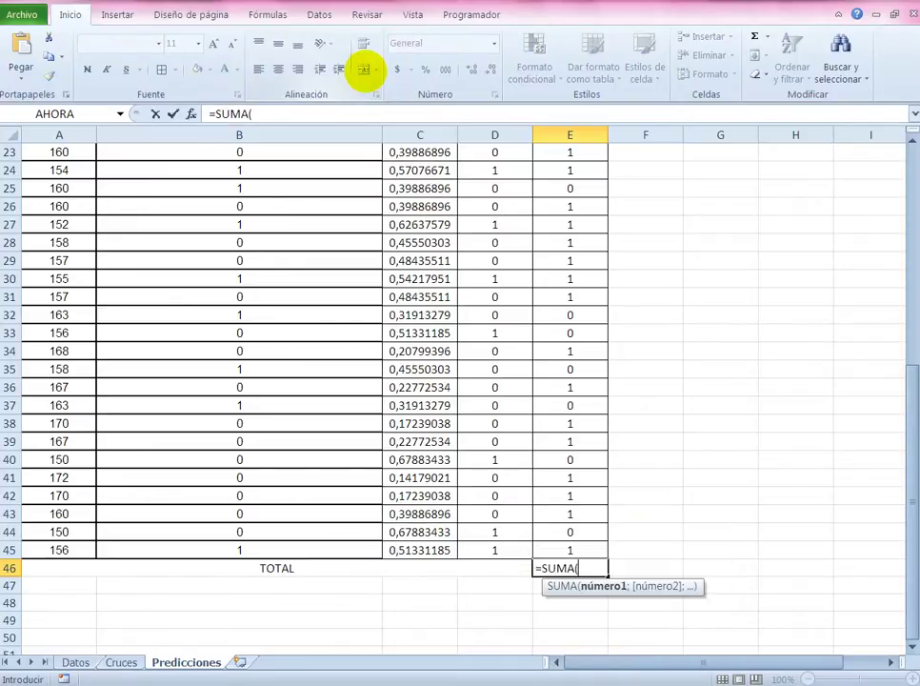
pyautogui.click(580, 550)
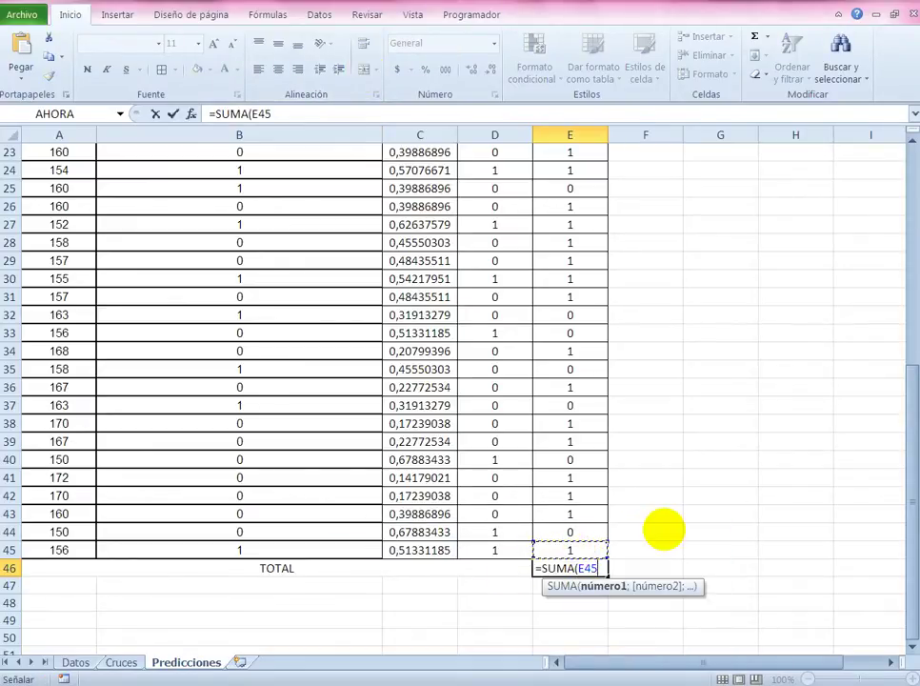
pyautogui.hotkey('ctrl', 'shift', 'Up')
pyautogui.hotkey('shift', 'Down')
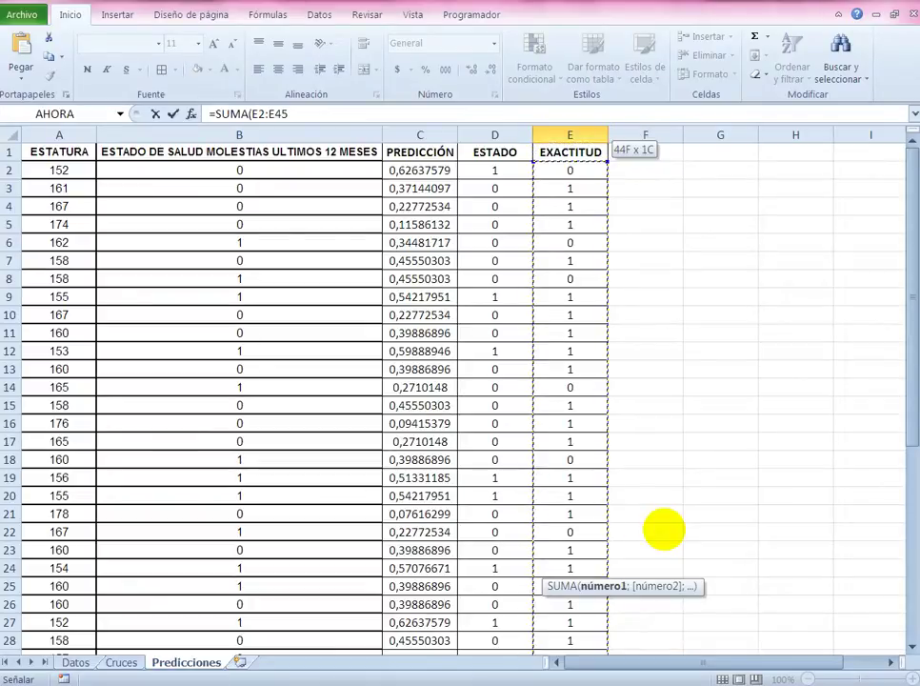
pyautogui.press('Return')
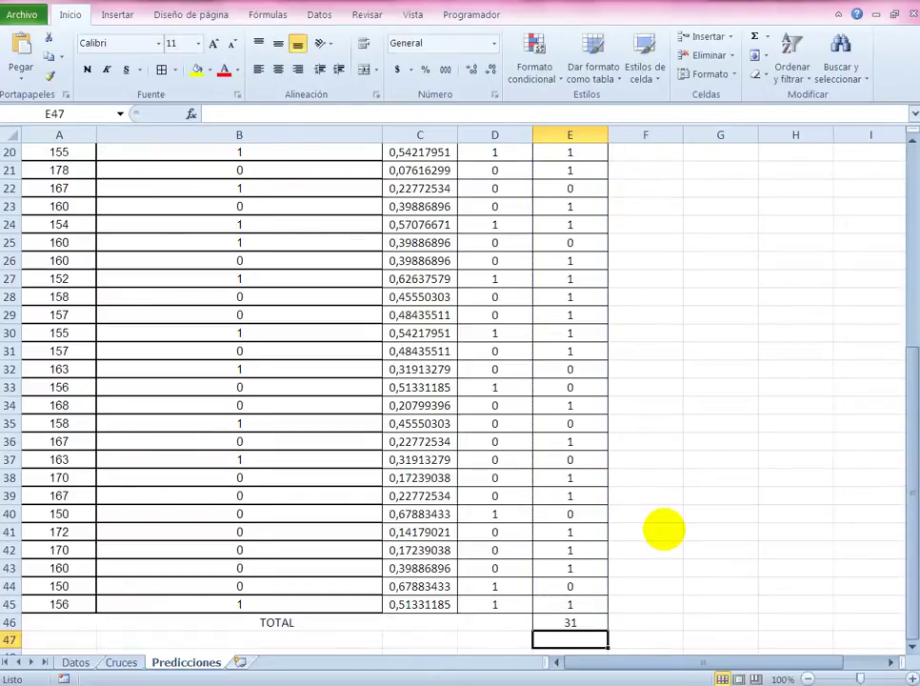
pyautogui.press('Up')
pyautogui.scroll(2, 659, 532)
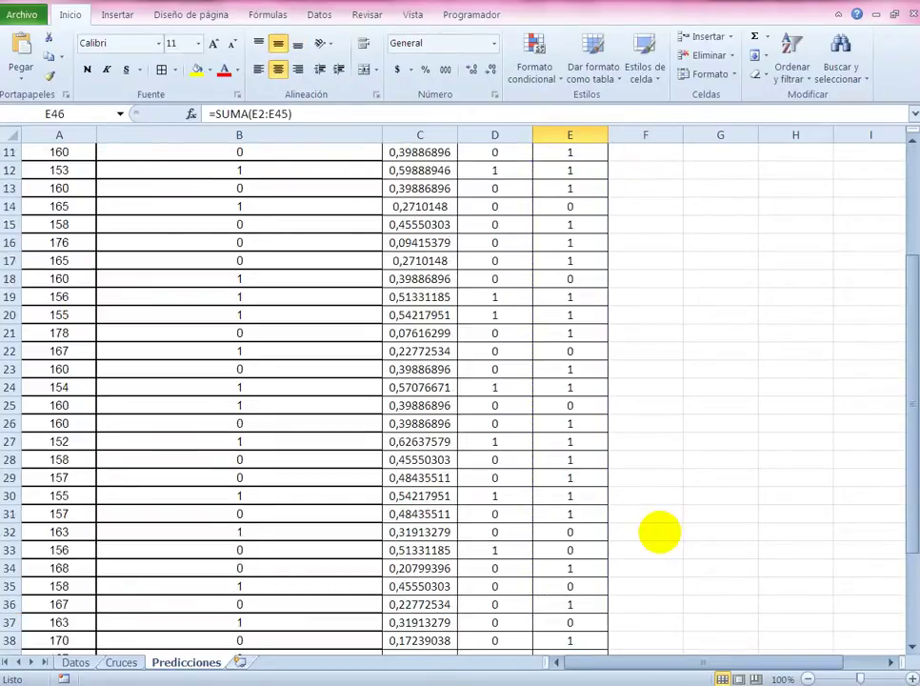
pyautogui.scroll(4, 660, 532)
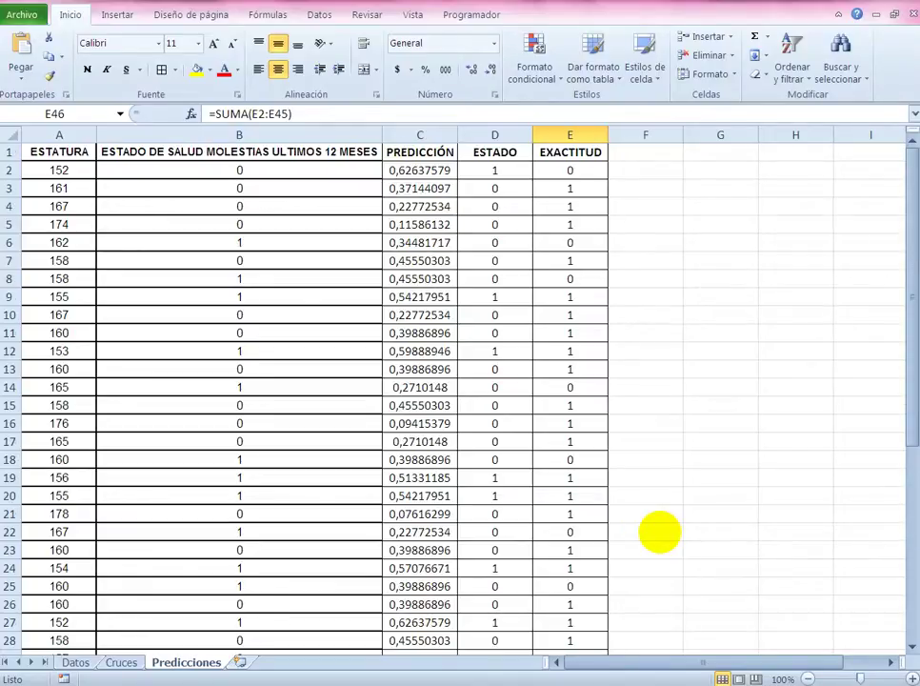
pyautogui.scroll(-4, 660, 533)
pyautogui.scroll(-4, 659, 533)
pyautogui.hotkey('shift', 'Left')
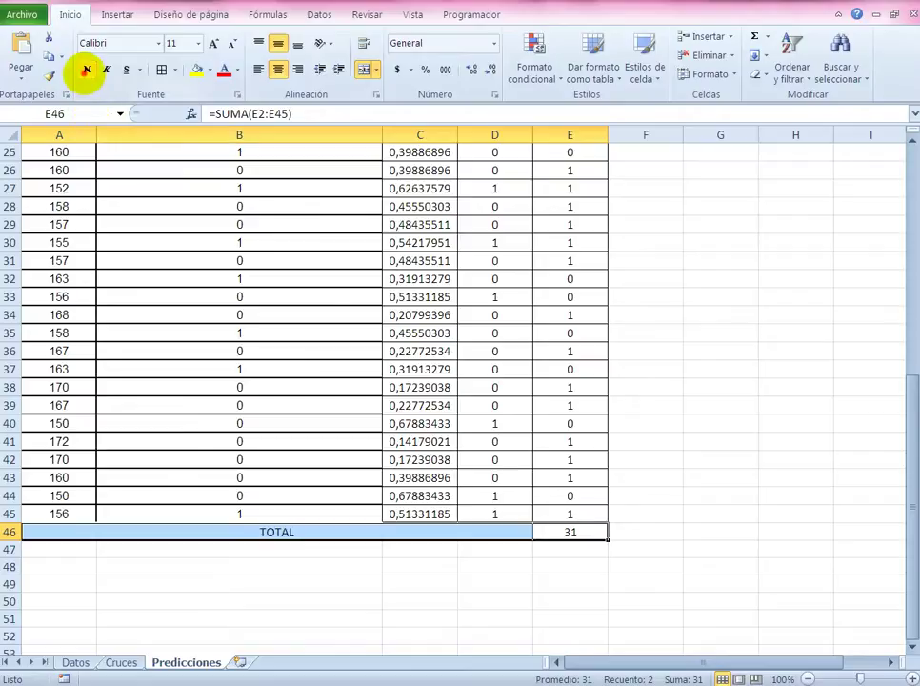
# Step: Bold the TOTAL row, then merge row 47's label cells and label them ACIERTOS
pyautogui.click(87, 70)
pyautogui.click(76, 547)
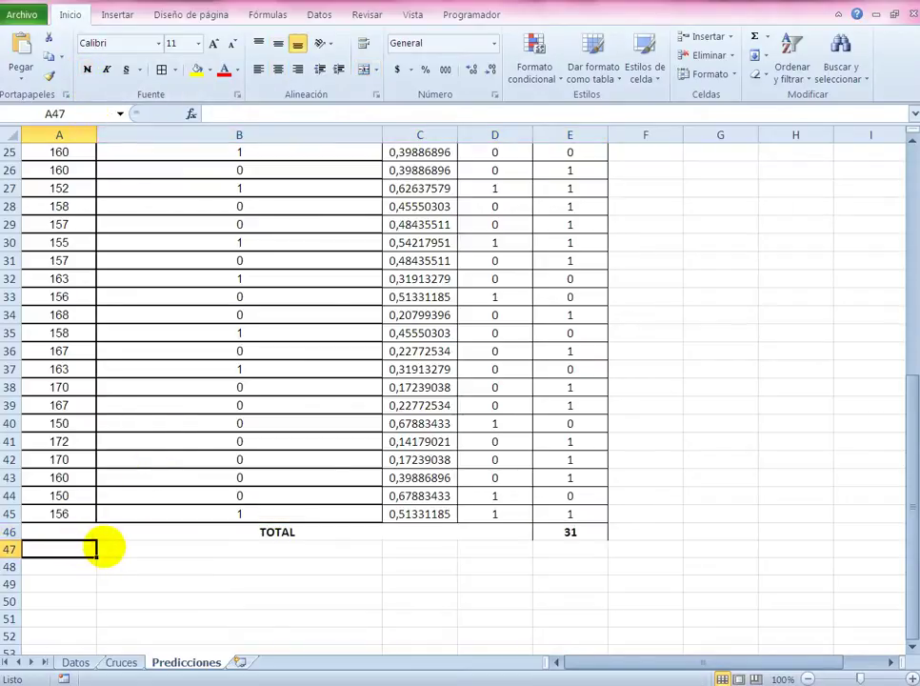
pyautogui.hotkey('shift', 'Right')
pyautogui.hotkey('shift', 'Right')
pyautogui.hotkey('shift', 'Right')
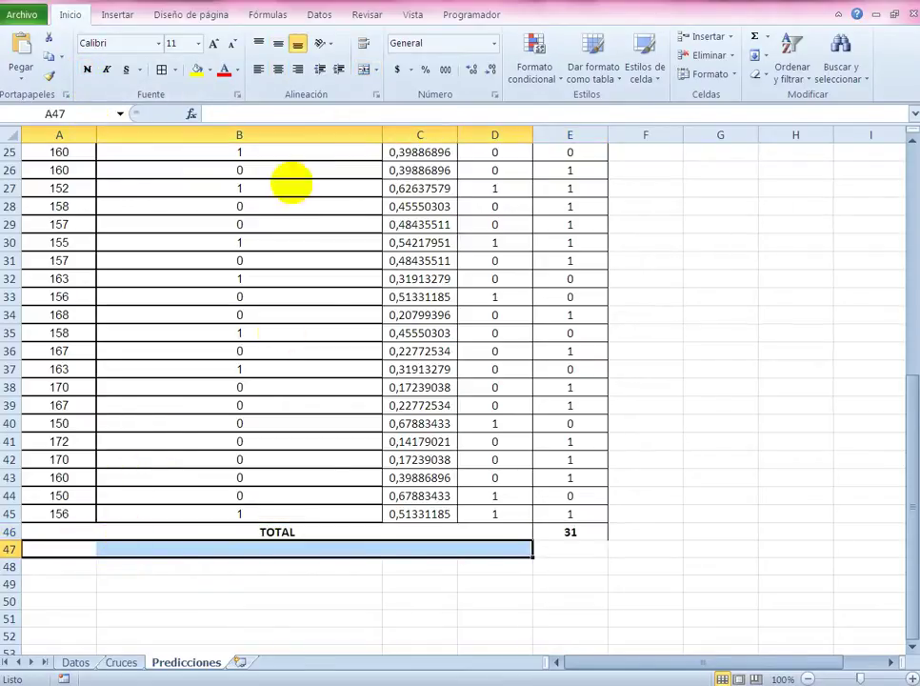
pyautogui.click(364, 70)
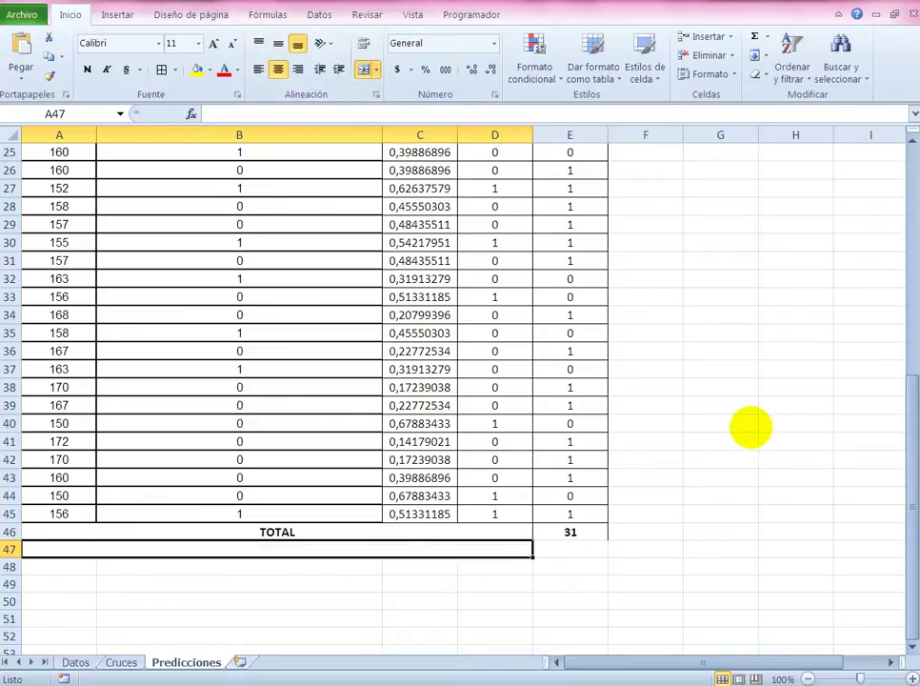
pyautogui.write('ACIERTOS')
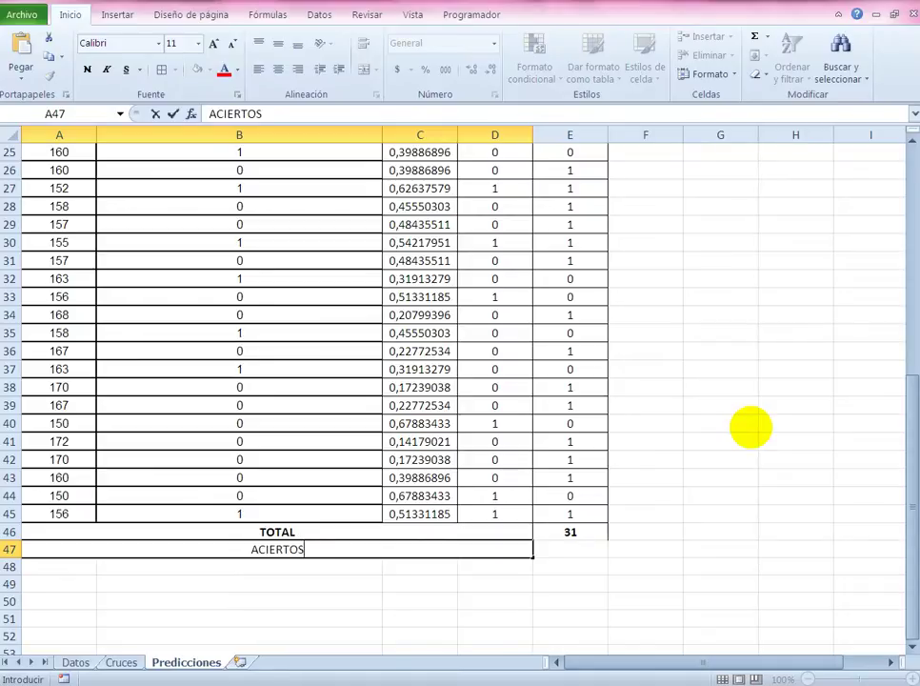
pyautogui.press('Return')
pyautogui.press('Up')
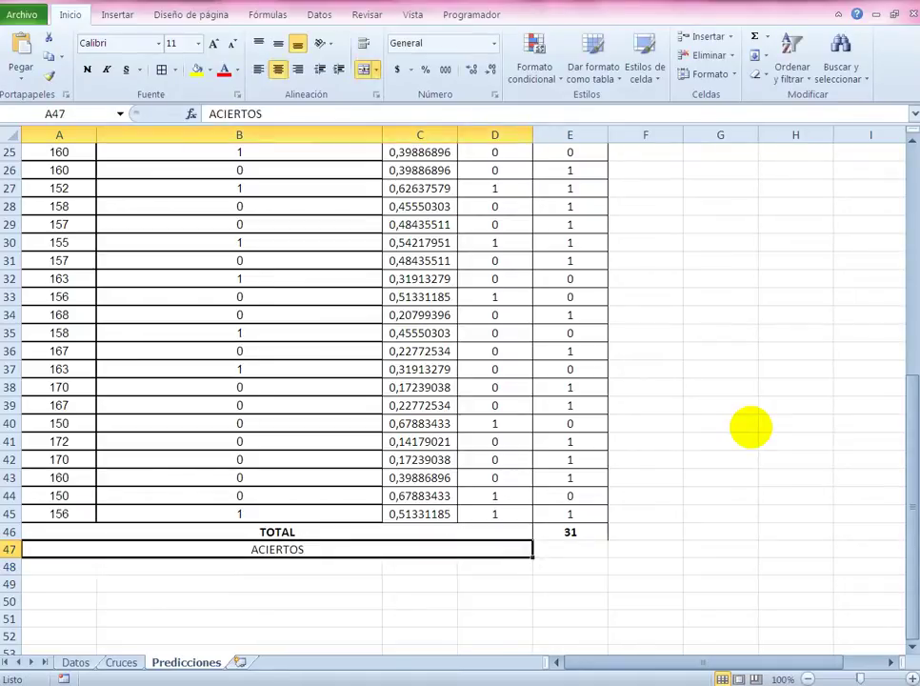
# Step: Clear the 31 from E46 and enter =SUMA(E2:E45) in E47 instead
pyautogui.press('Right')
pyautogui.press('Up')
pyautogui.press('Delete')
pyautogui.press('Down')
pyautogui.write('=')
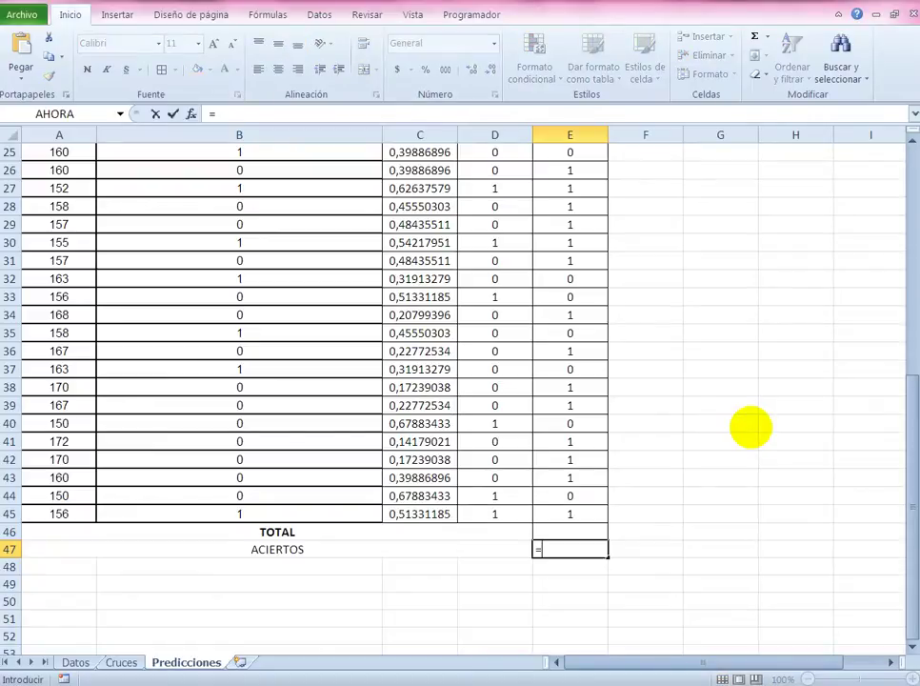
pyautogui.write('SUMA')
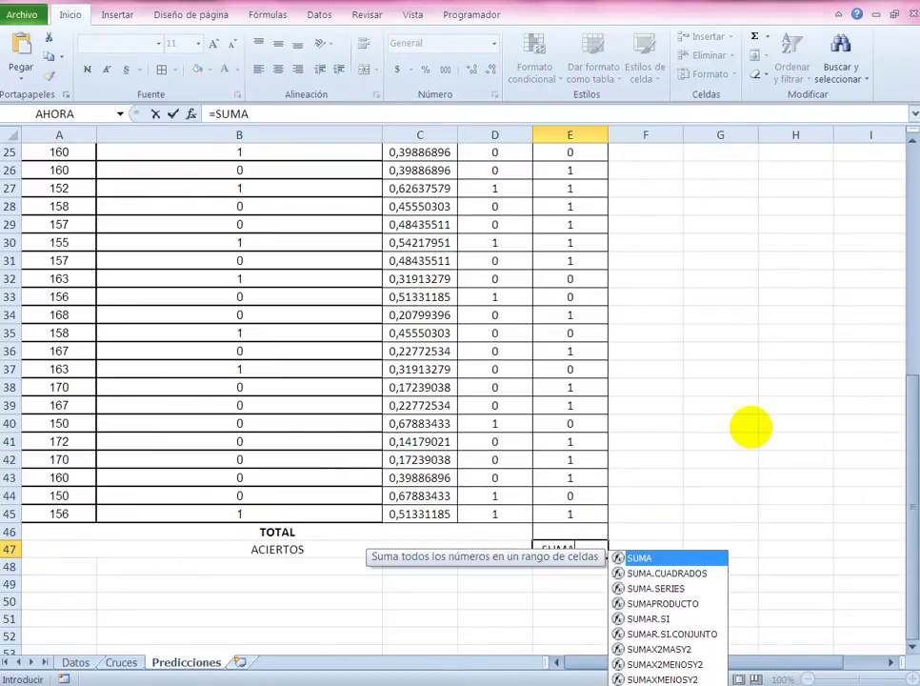
pyautogui.write('(')
pyautogui.click(570, 514)
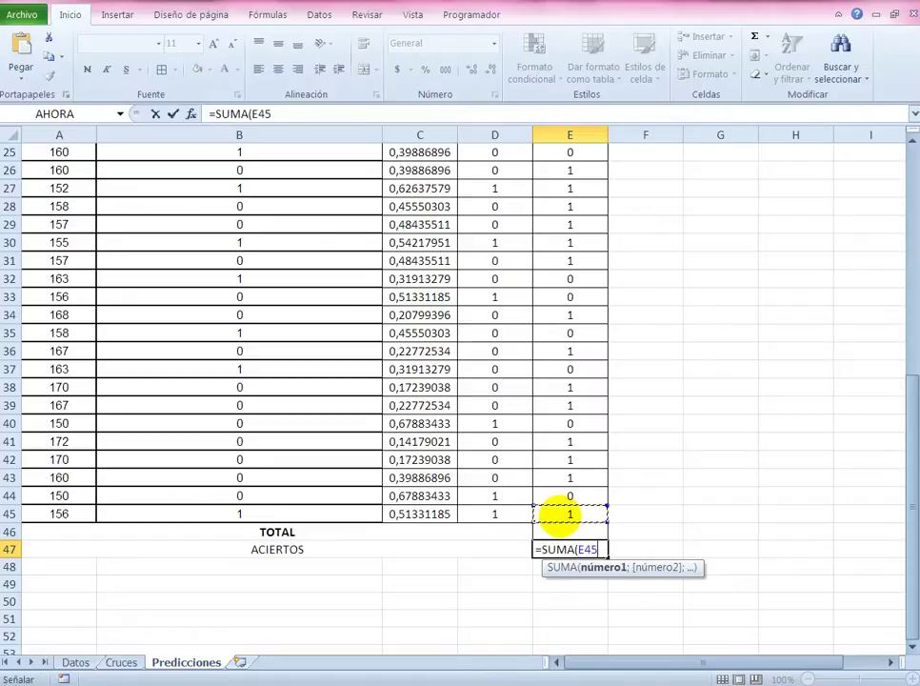
pyautogui.hotkey('ctrl', 'shift', 'Up')
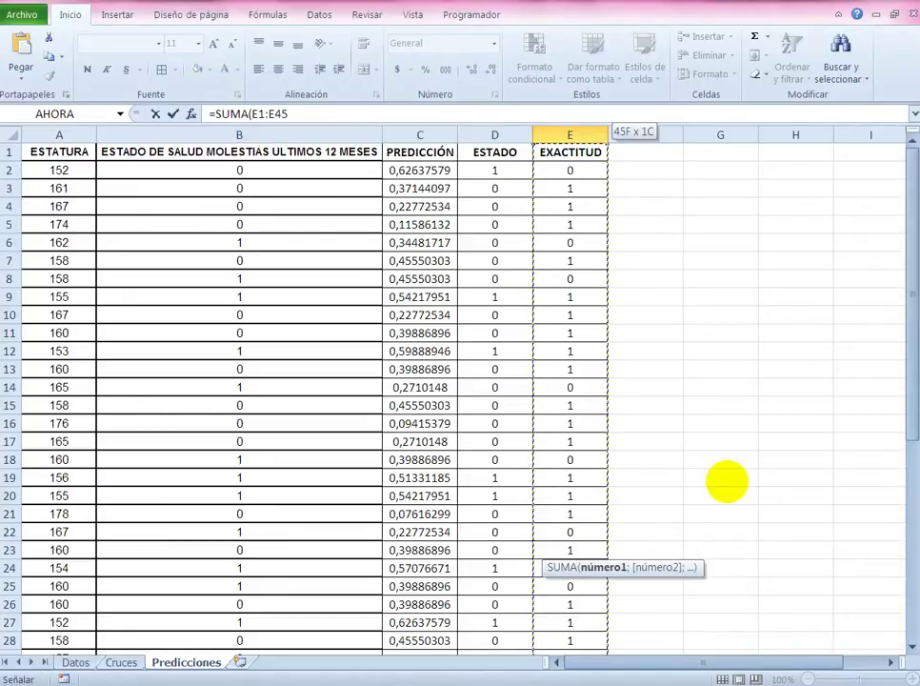
pyautogui.hotkey('shift', 'Down')
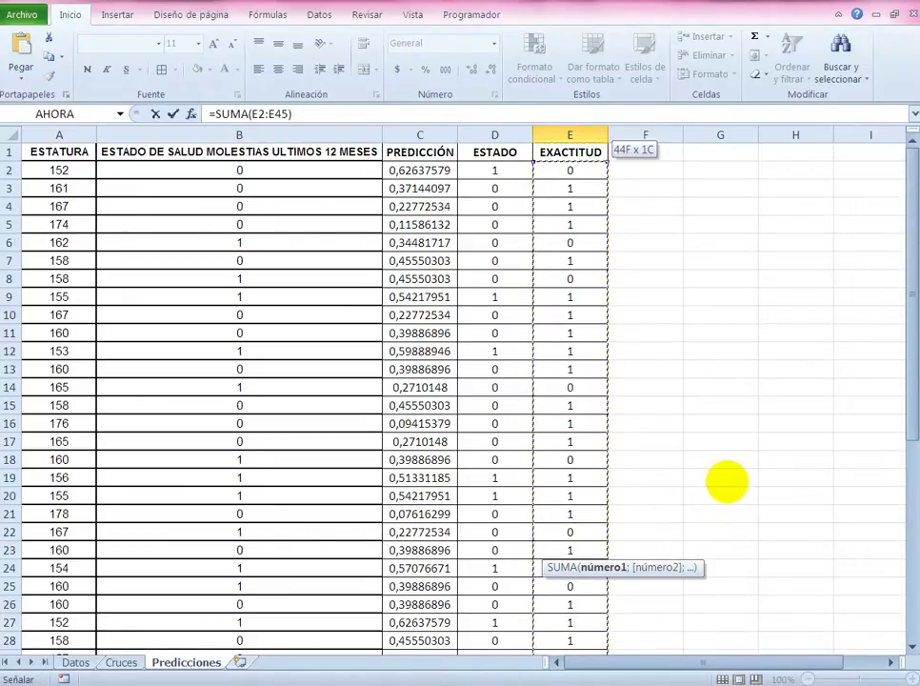
pyautogui.press('Return')
pyautogui.press('Up')
pyautogui.press('Up')
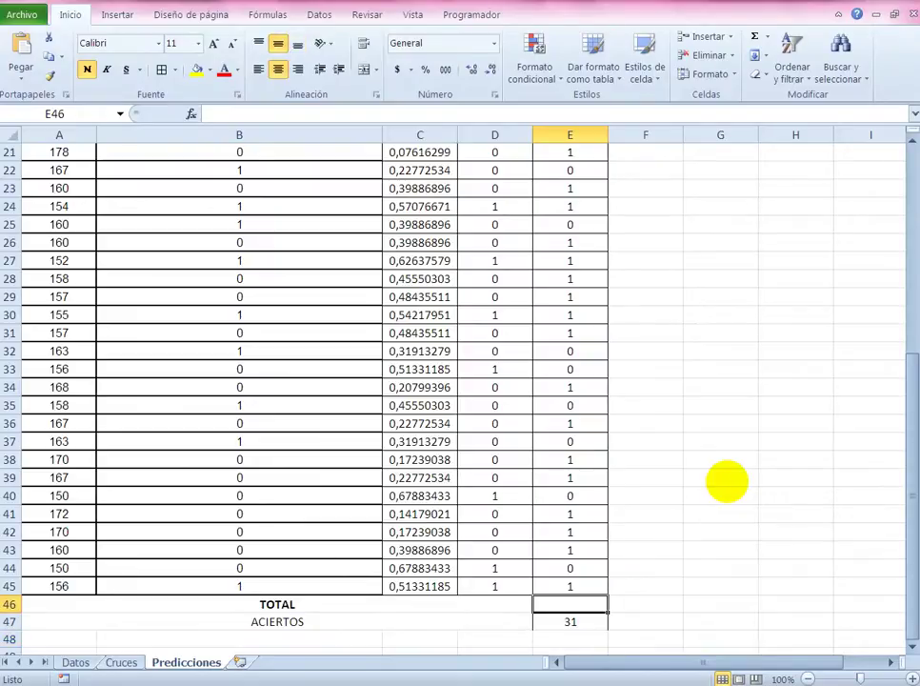
# Step: Enter =CONTAR(E2:E45) in E46 so TOTAL shows 44 predictions
pyautogui.write('=CONTAR(')
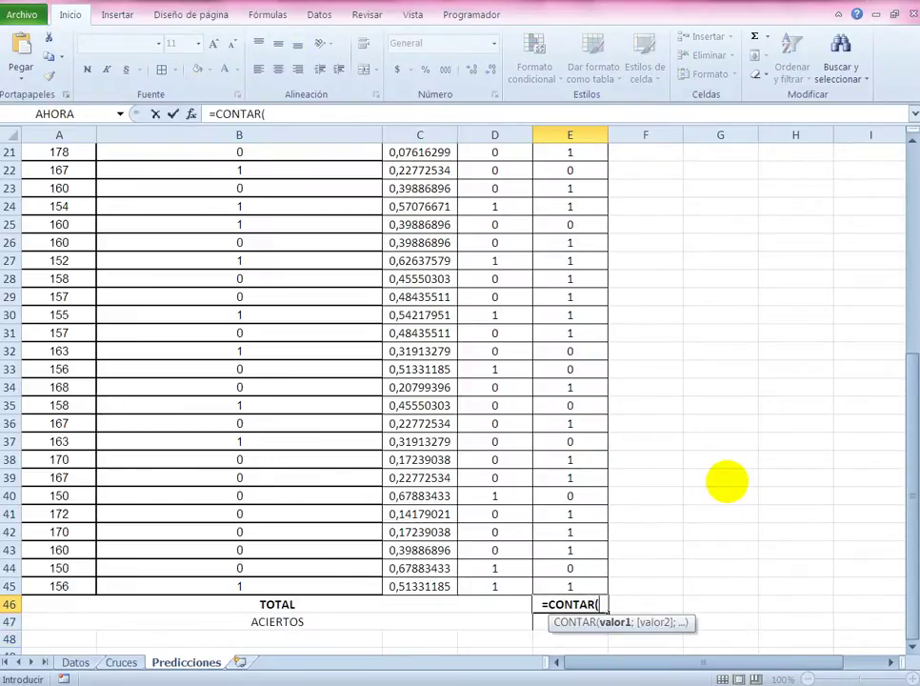
pyautogui.click(569, 586)
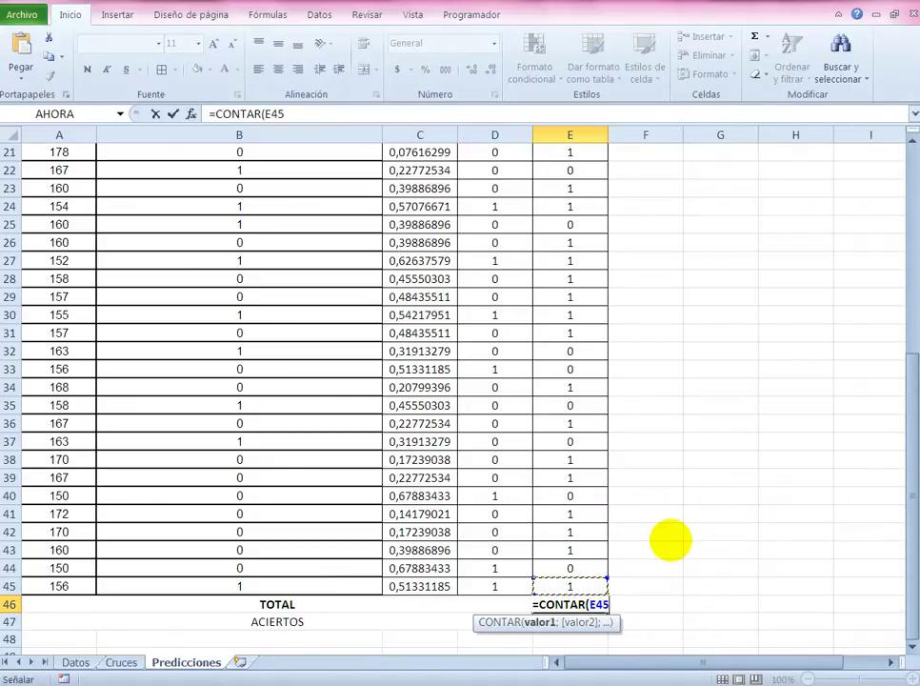
pyautogui.hotkey('ctrl', 'shift', 'Up')
pyautogui.hotkey('shift', 'Down')
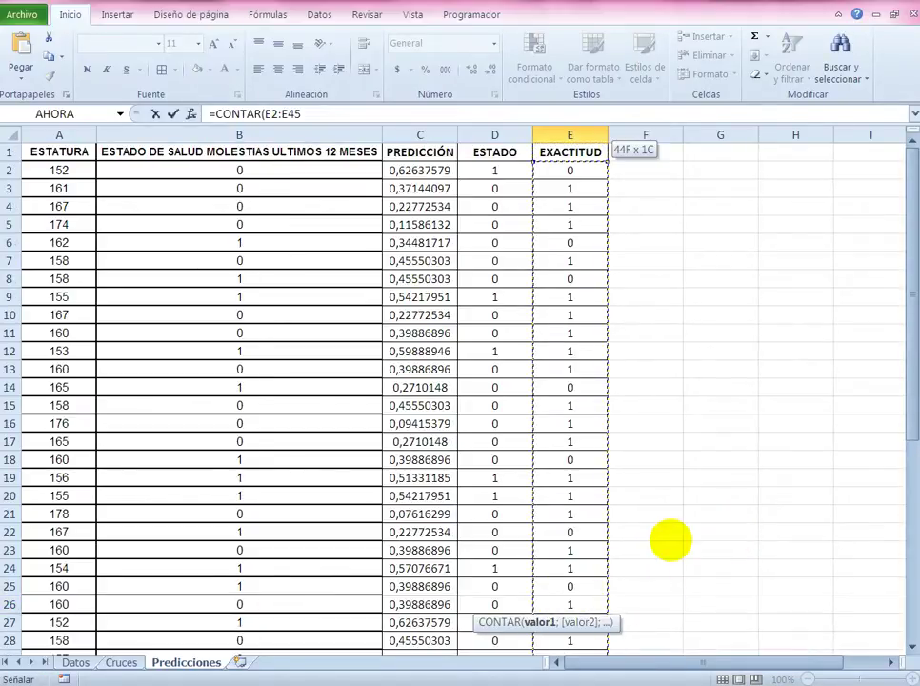
pyautogui.press('Return')
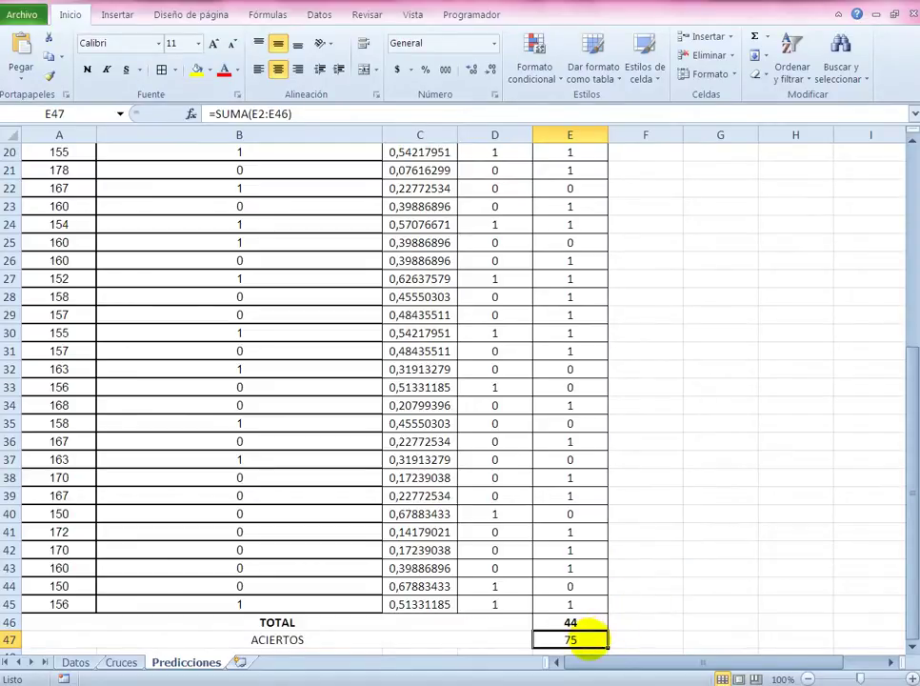
# Step: Re-enter E47 as =SUMA(E2:E45) so ACIERTOS shows 31 hits
pyautogui.doubleClick(568, 638)
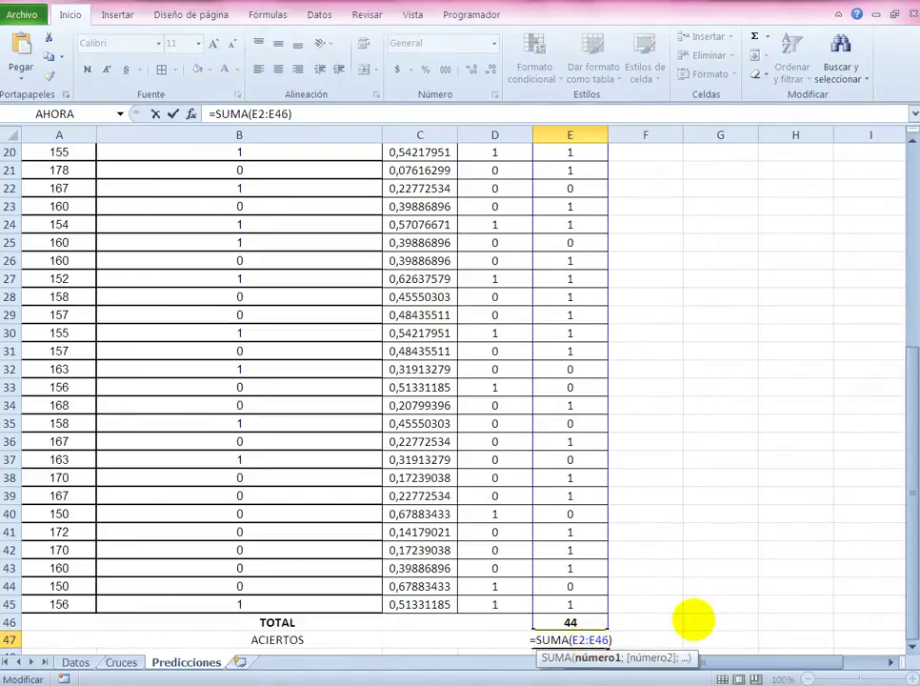
pyautogui.hotkey('ctrl', 'Return')
pyautogui.write('=SUMA(')
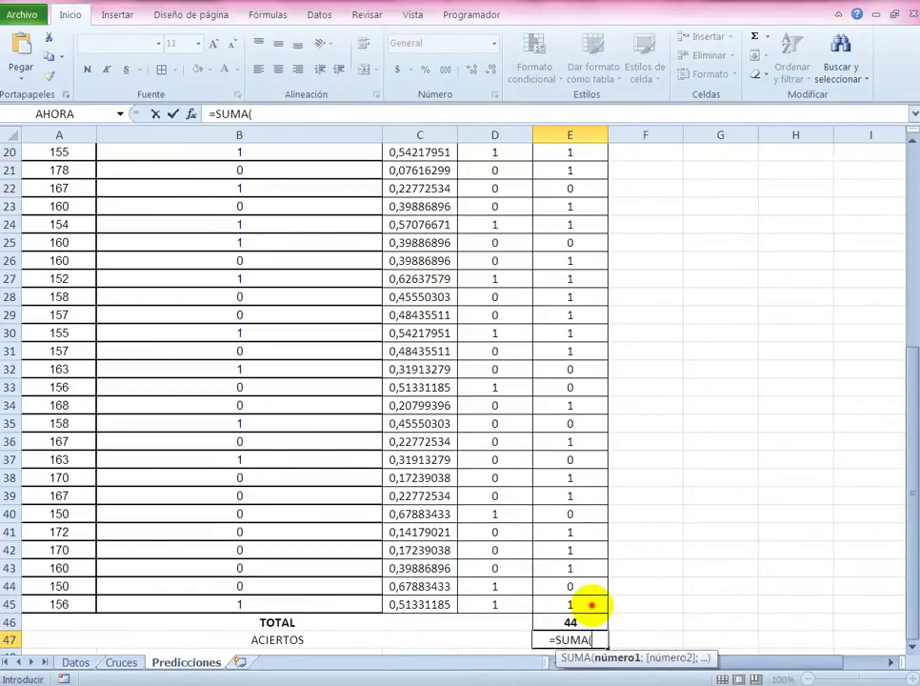
pyautogui.click(589, 604)
pyautogui.hotkey('ctrl', 'shift', 'Up')
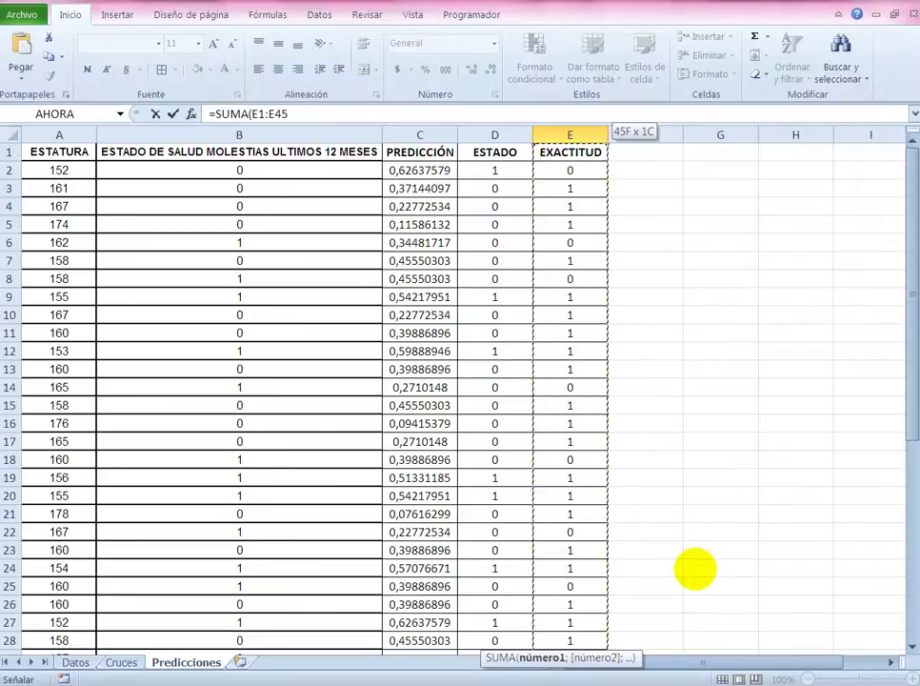
pyautogui.hotkey('shift', 'Down')
pyautogui.press('Return')
pyautogui.press('Up')
# Step: Border and bold the TOTAL and ACIERTOS rows (A46:E47)
pyautogui.press('Left')
pyautogui.press('Up')
pyautogui.hotkey('shift', 'Down')
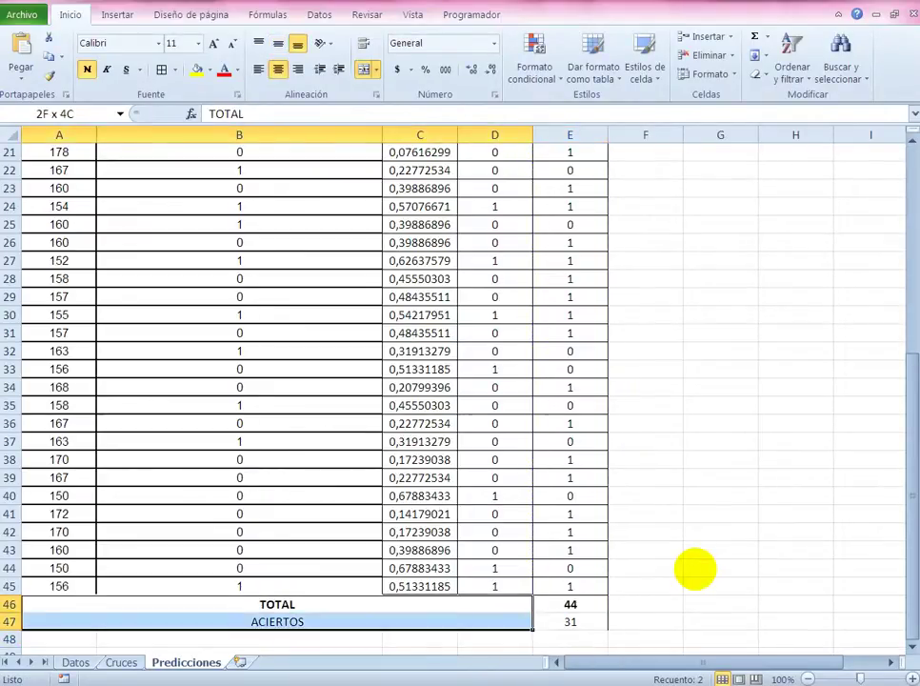
pyautogui.hotkey('shift', 'Right')
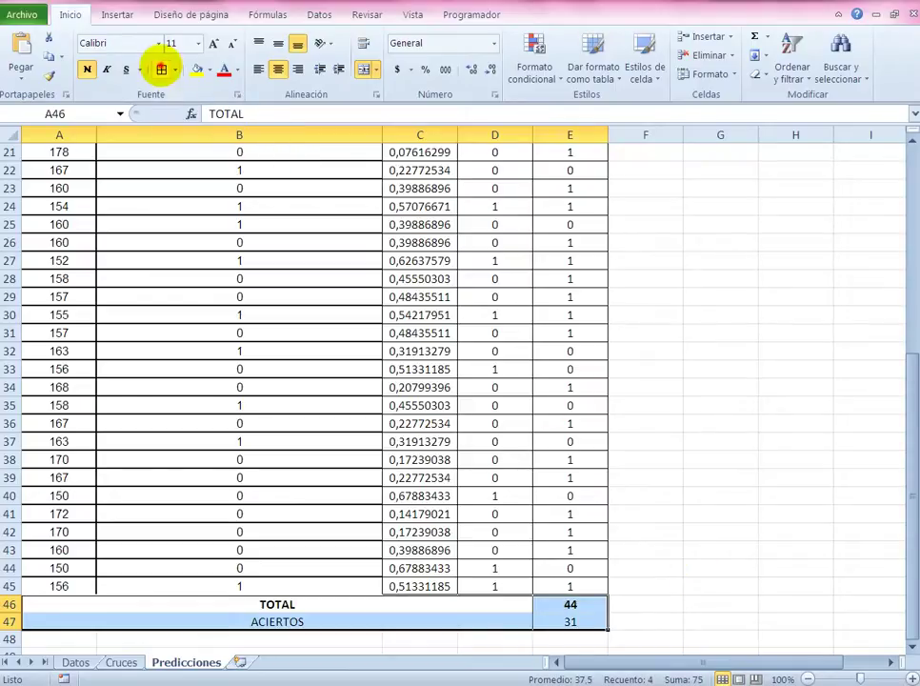
pyautogui.click(161, 69)
pyautogui.scroll(-1, 720, 426)
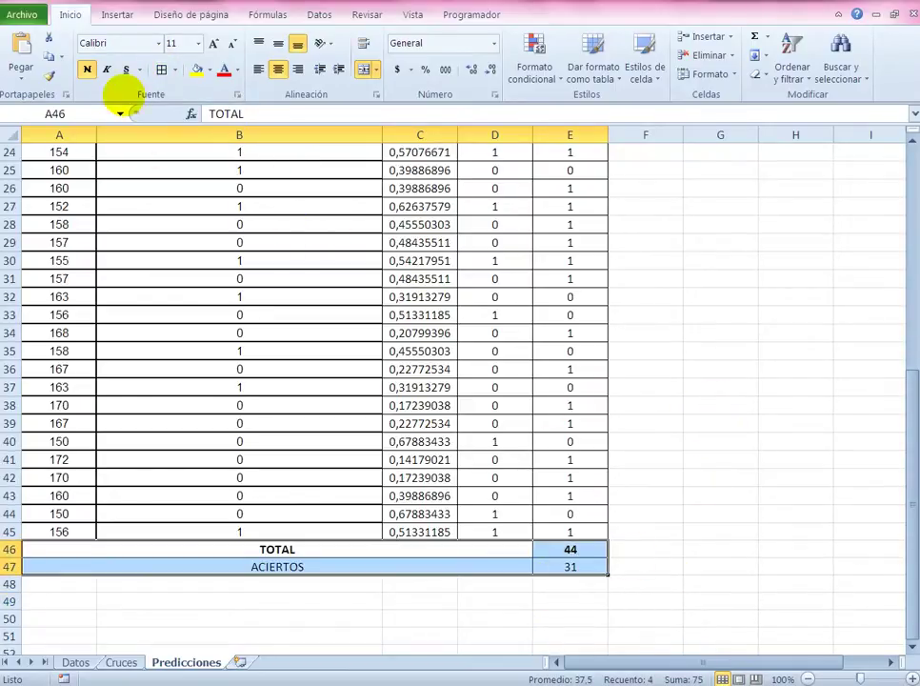
pyautogui.click(88, 70)
pyautogui.click(88, 70)
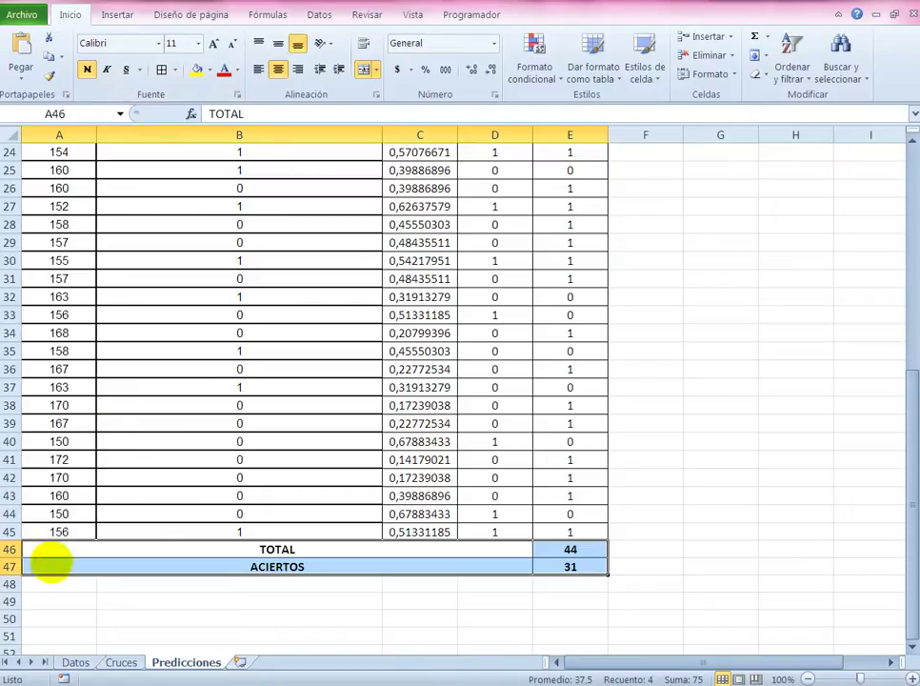
# Step: Merge row 48's label cells and add a bold PORCENTAJE DE ACIERTOS label
pyautogui.click(60, 586)
pyautogui.hotkey('shift', 'Right')
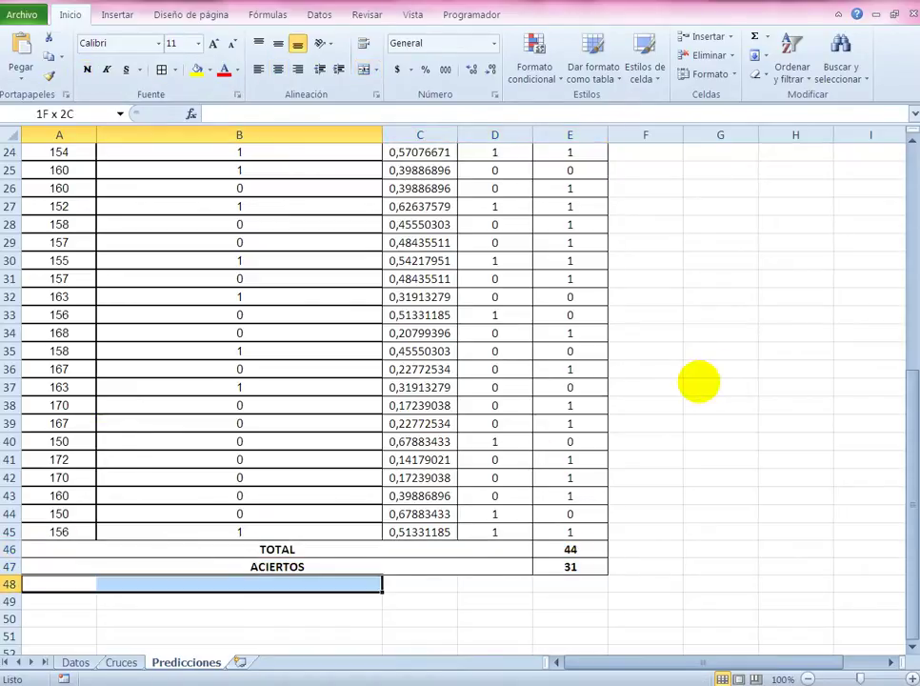
pyautogui.hotkey('shift', 'Right')
pyautogui.hotkey('shift', 'Right')
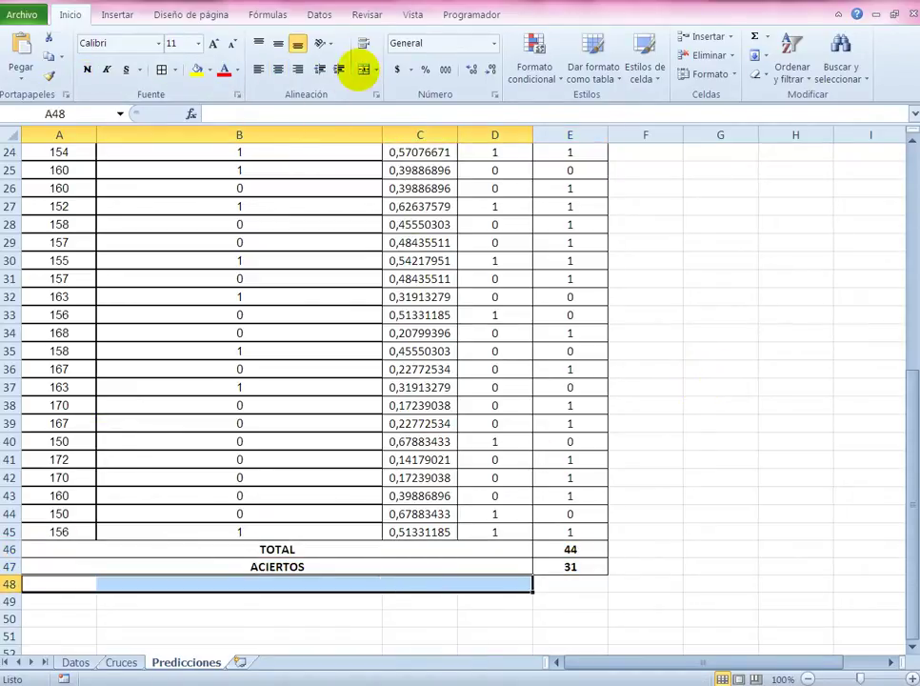
pyautogui.click(364, 69)
pyautogui.hotkey('shift', 'Right')
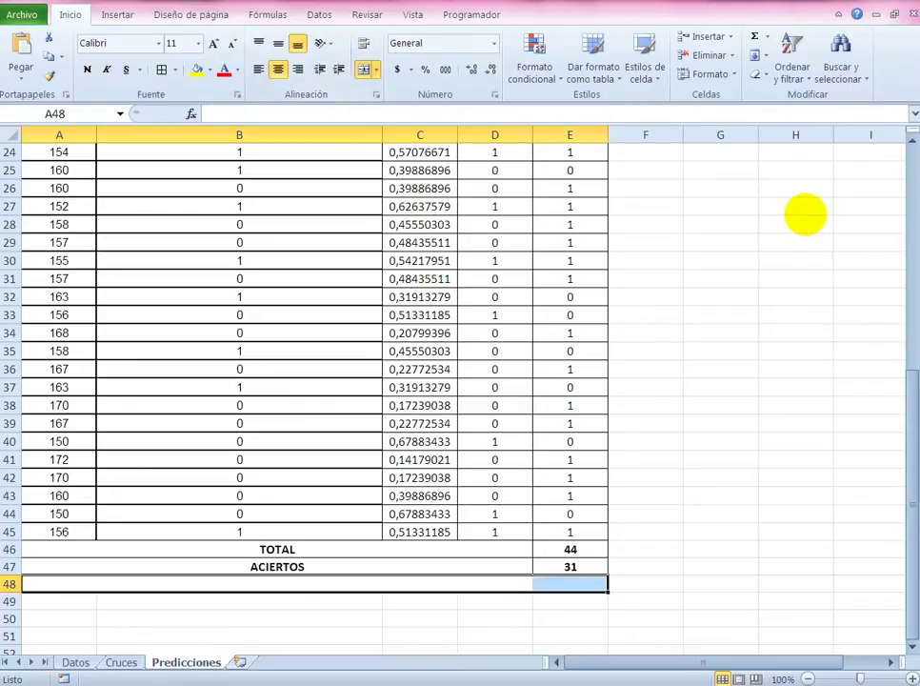
pyautogui.write('D')
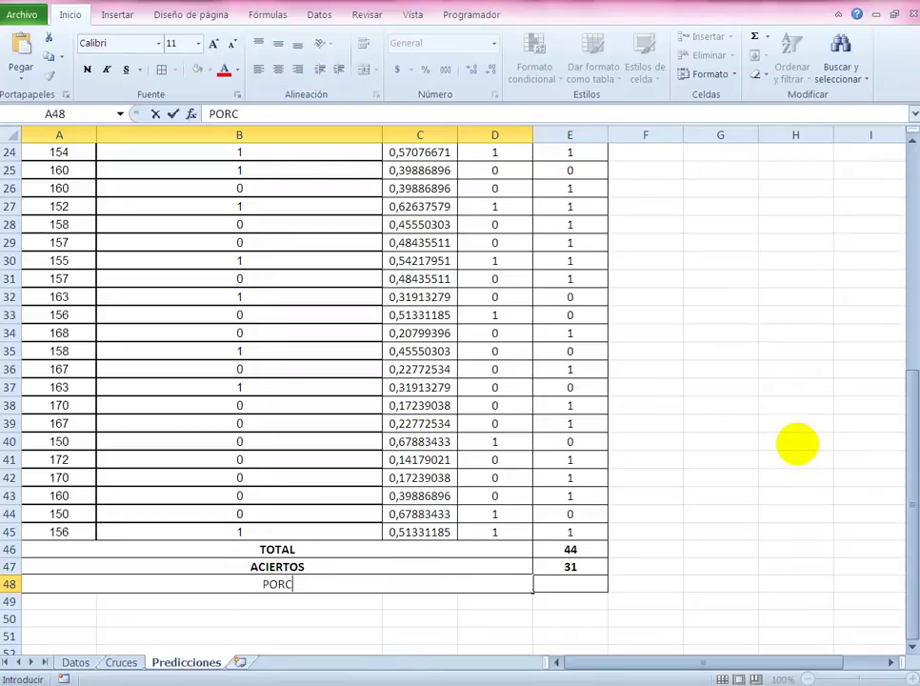
pyautogui.write('E ACIERTOS')
pyautogui.press('Return')
pyautogui.press('Up')
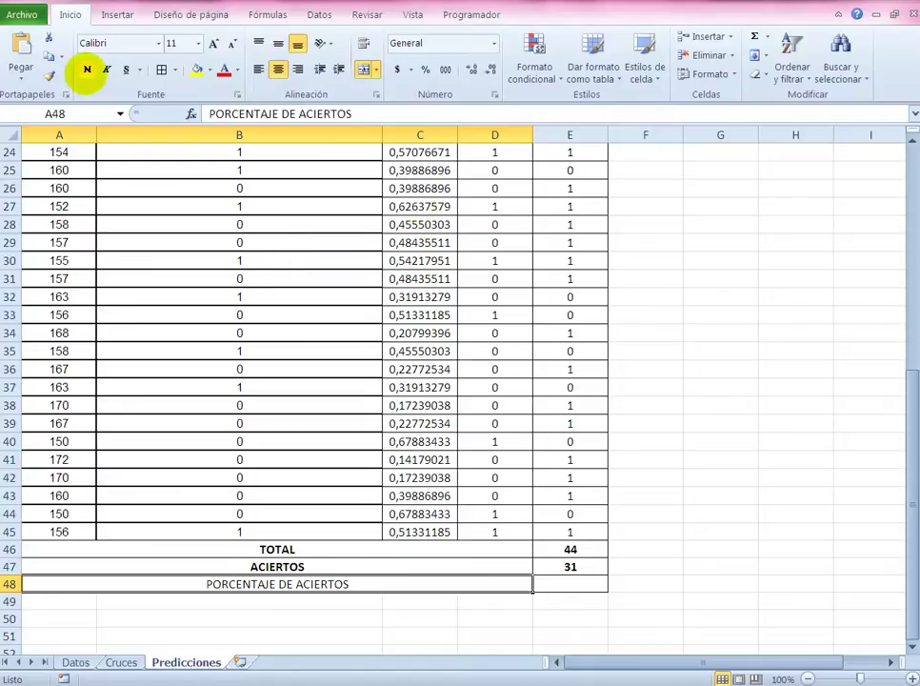
pyautogui.click(87, 69)
# Step: Enter =E47/E46 in E48 to compute the hit ratio
pyautogui.click(580, 588)
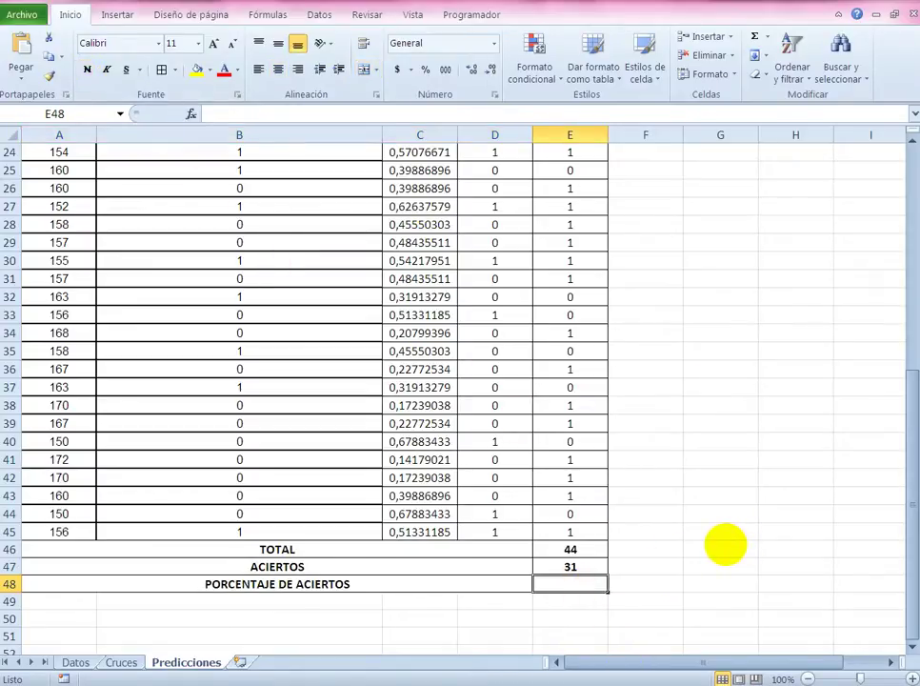
pyautogui.write('=')
pyautogui.click(577, 568)
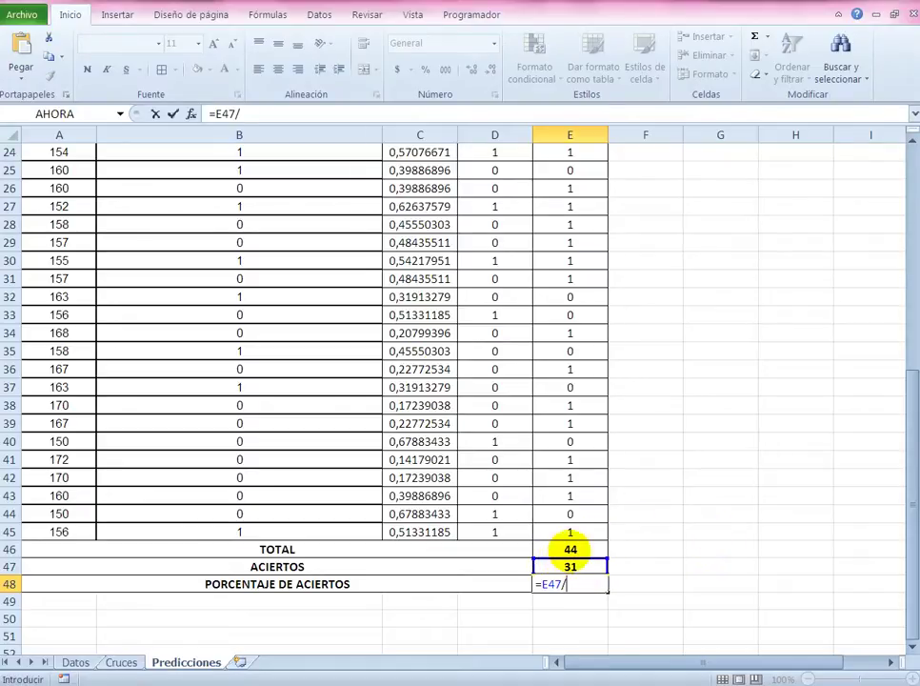
pyautogui.click(570, 548)
pyautogui.press('Return')
pyautogui.press('Up')
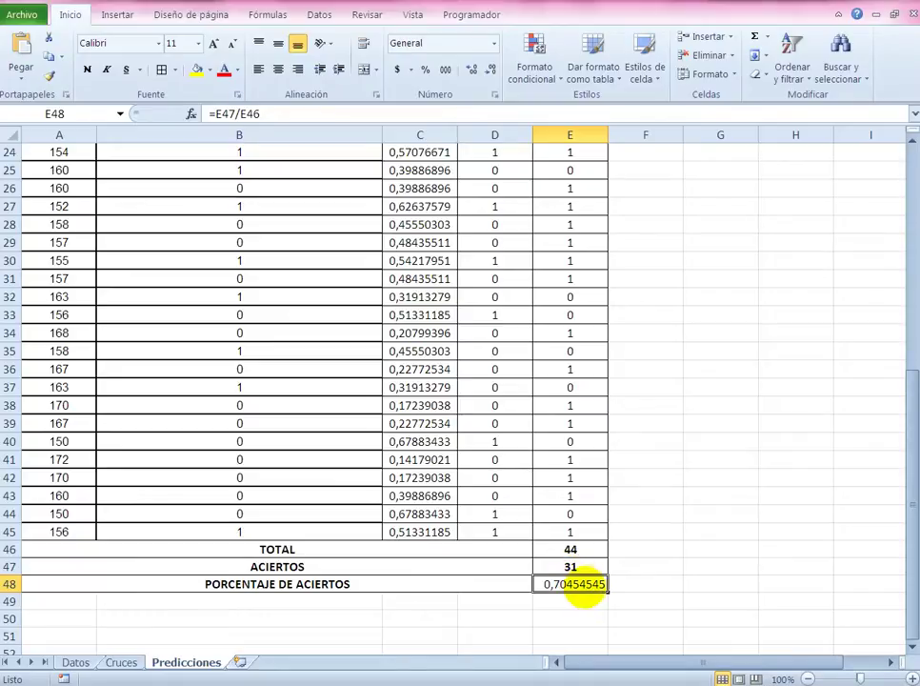
# Step: Format E48 as a percentage (70,45%), centred and bold
pyautogui.rightClick(580, 585)
pyautogui.click(655, 515)
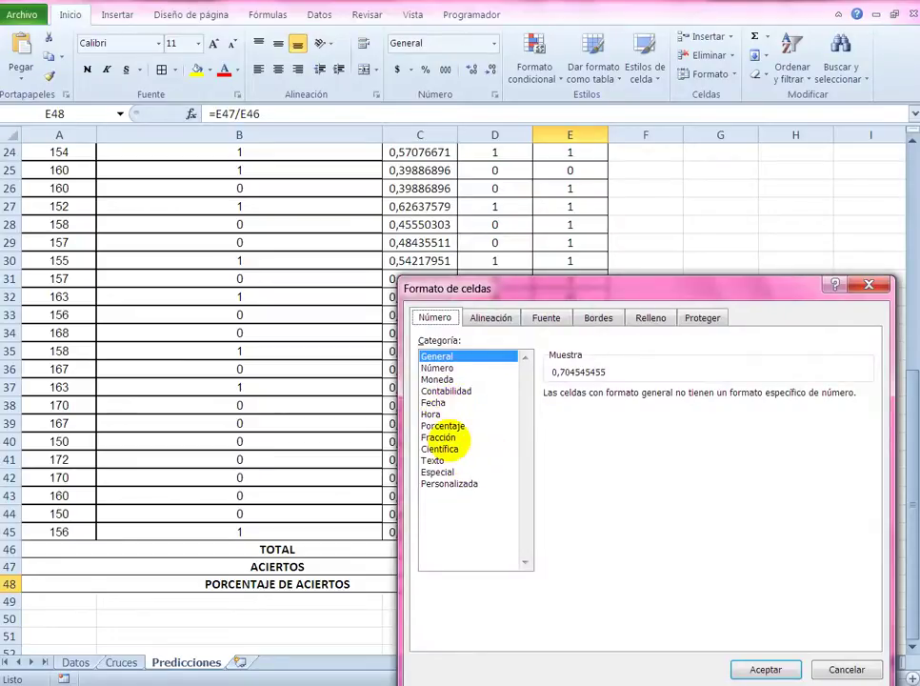
pyautogui.click(440, 437)
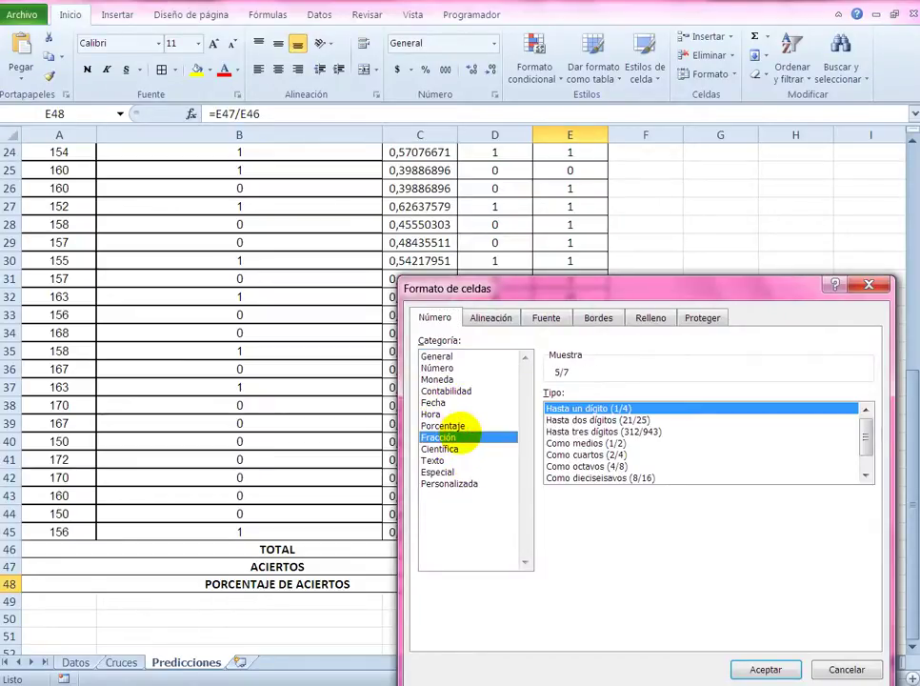
pyautogui.click(460, 426)
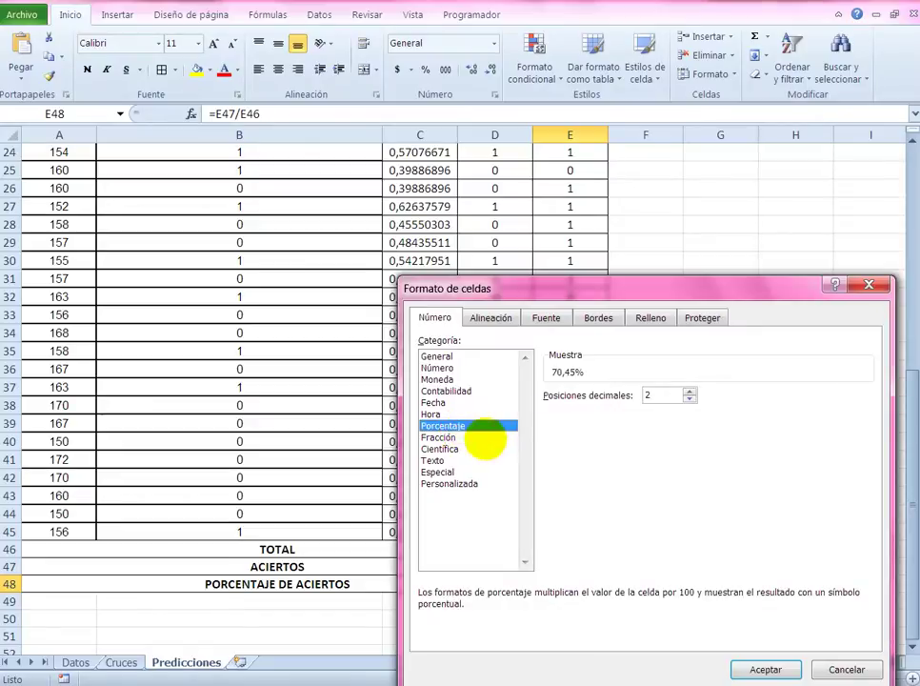
pyautogui.click(760, 668)
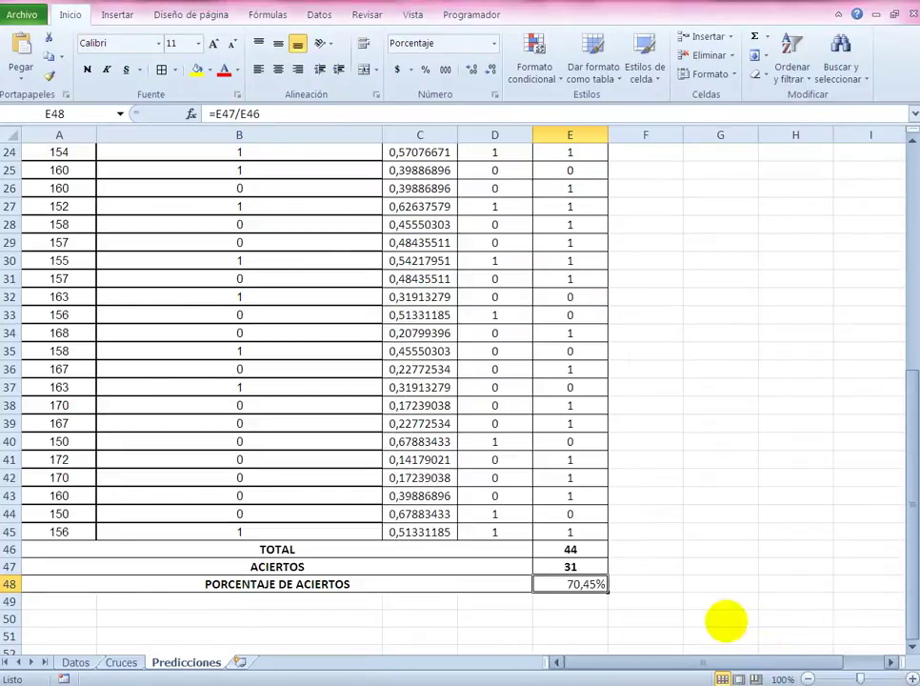
pyautogui.click(278, 69)
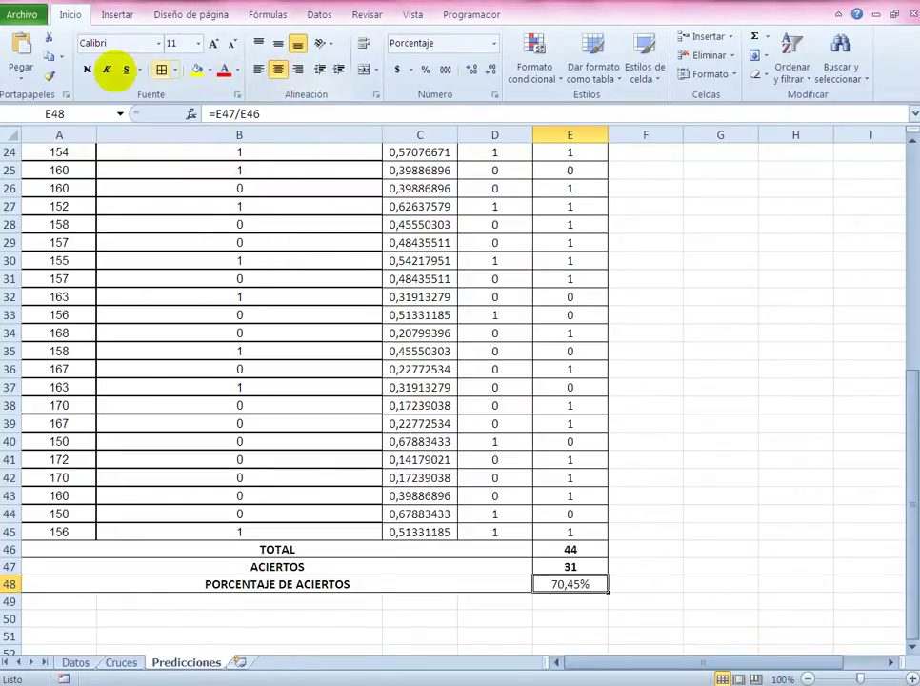
pyautogui.click(87, 69)
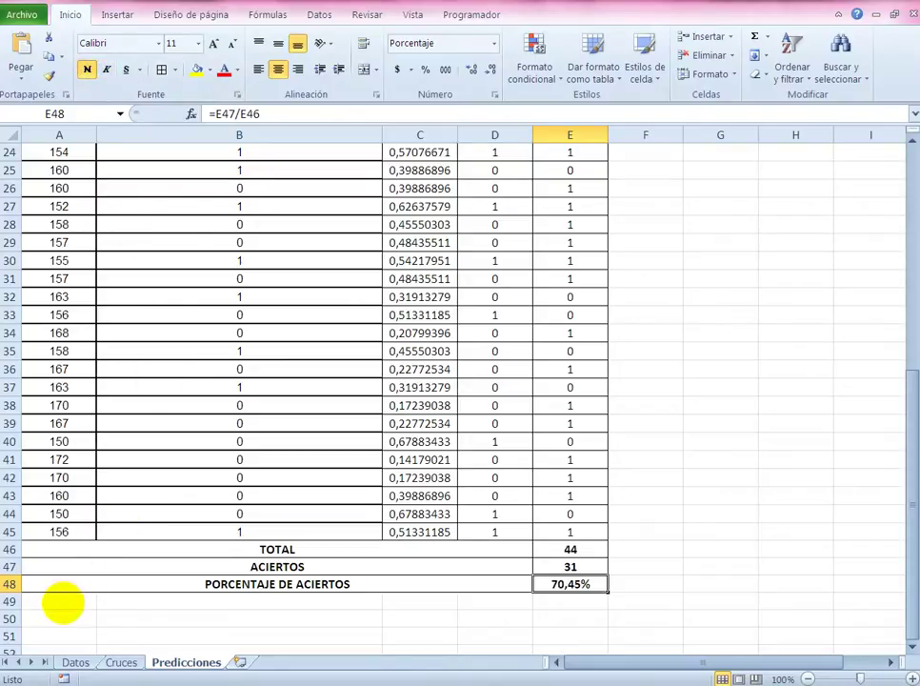
pyautogui.click(52, 550)
# Step: Hide every row from 49 down to the end of the sheet
pyautogui.press('Down')
pyautogui.press('Down')
pyautogui.press('Down')
pyautogui.hotkey('shift', 'space')
pyautogui.hotkey('ctrl', 'shift', 'Down')
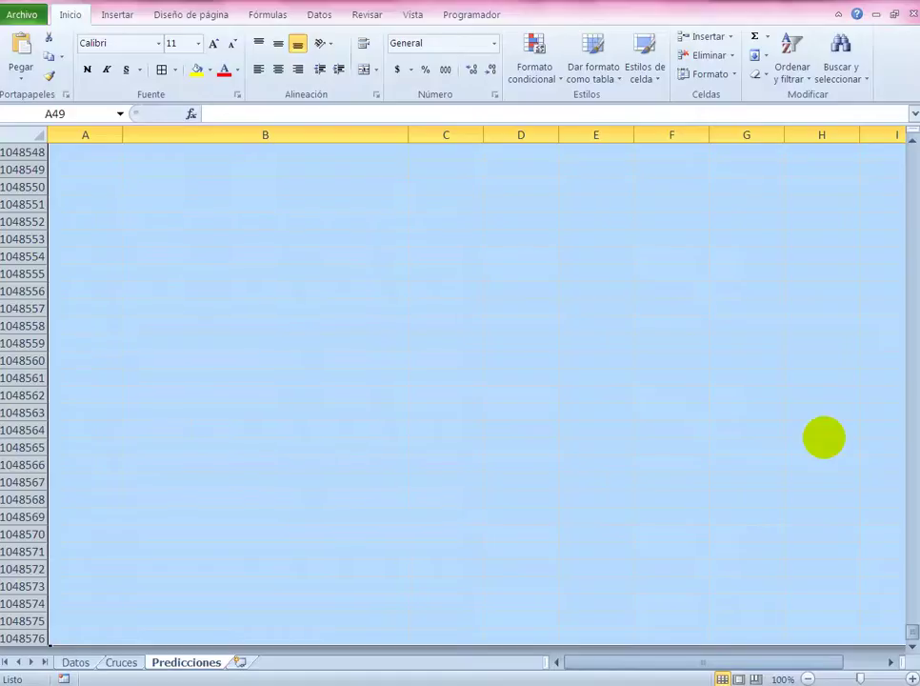
pyautogui.rightClick(615, 374)
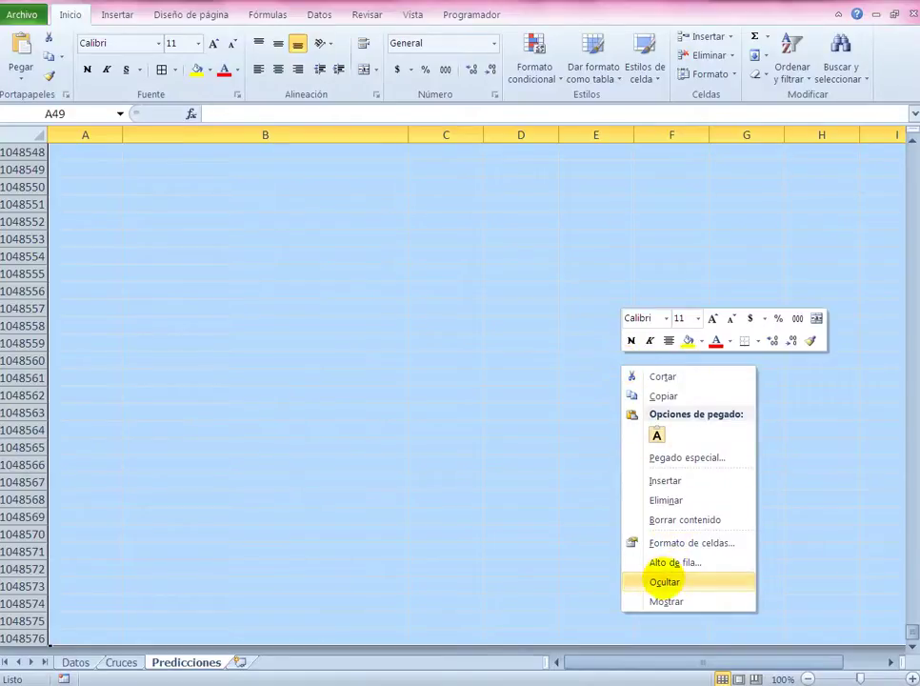
pyautogui.click(665, 581)
pyautogui.scroll(6, 713, 567)
pyautogui.scroll(3, 711, 565)
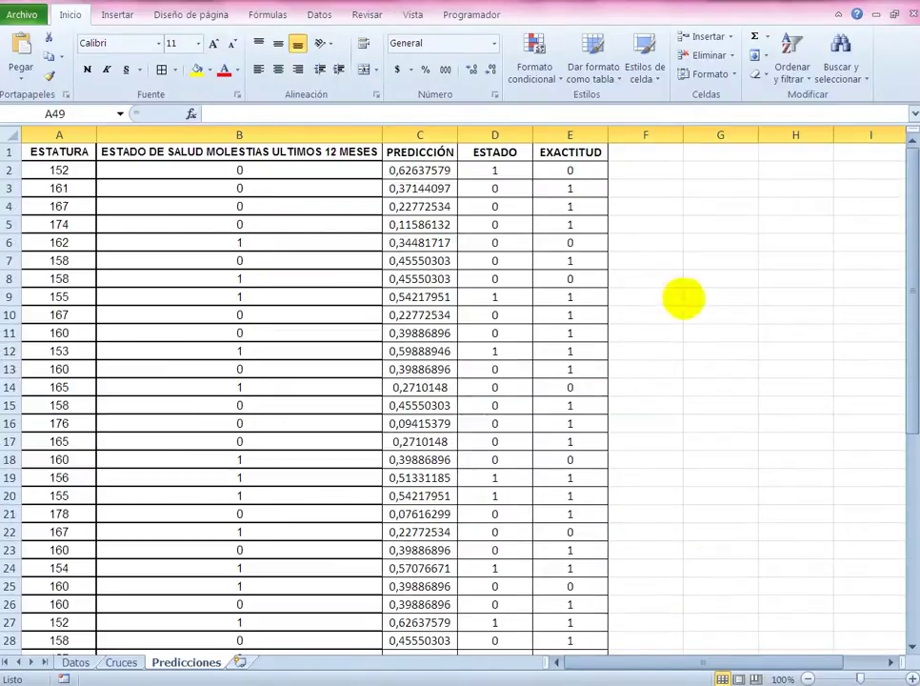
# Step: Hide every column from F to the last column of the sheet
pyautogui.click(660, 156)
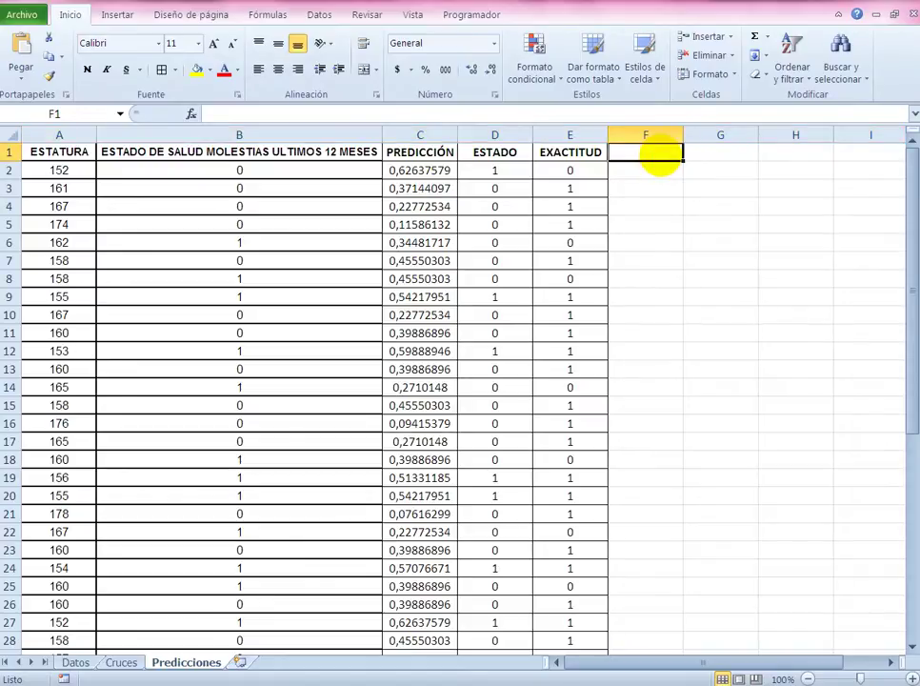
pyautogui.hotkey('ctrl', 'space')
pyautogui.hotkey('ctrl', 'shift', 'Right')
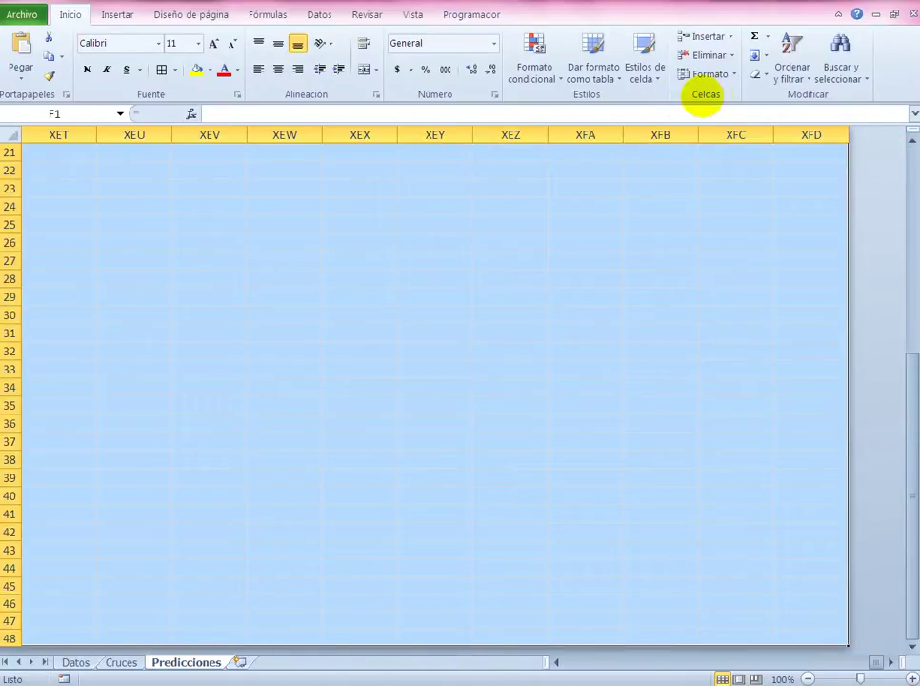
pyautogui.click(726, 75)
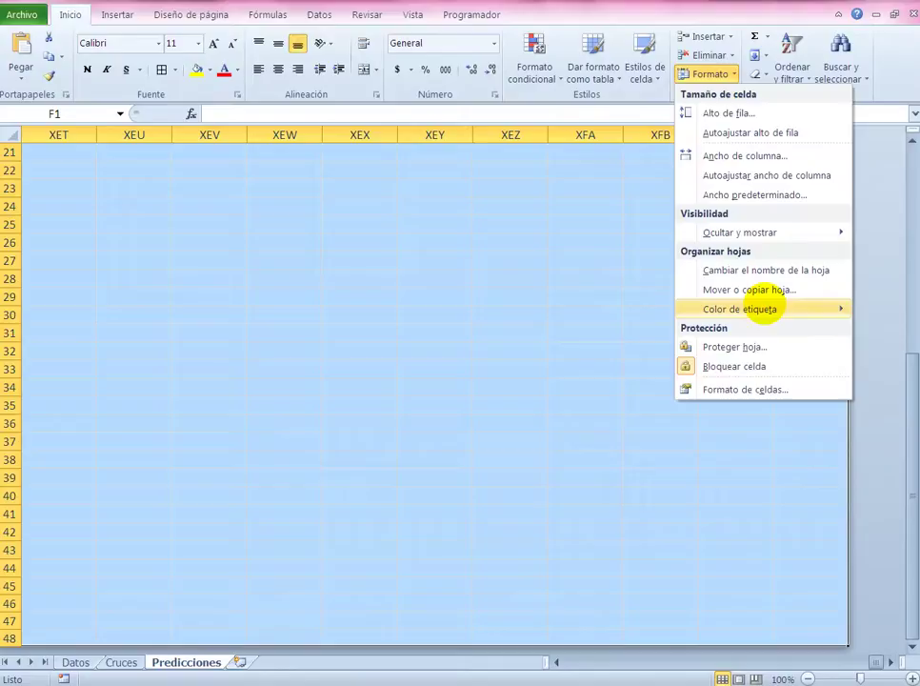
pyautogui.moveTo(722, 233)
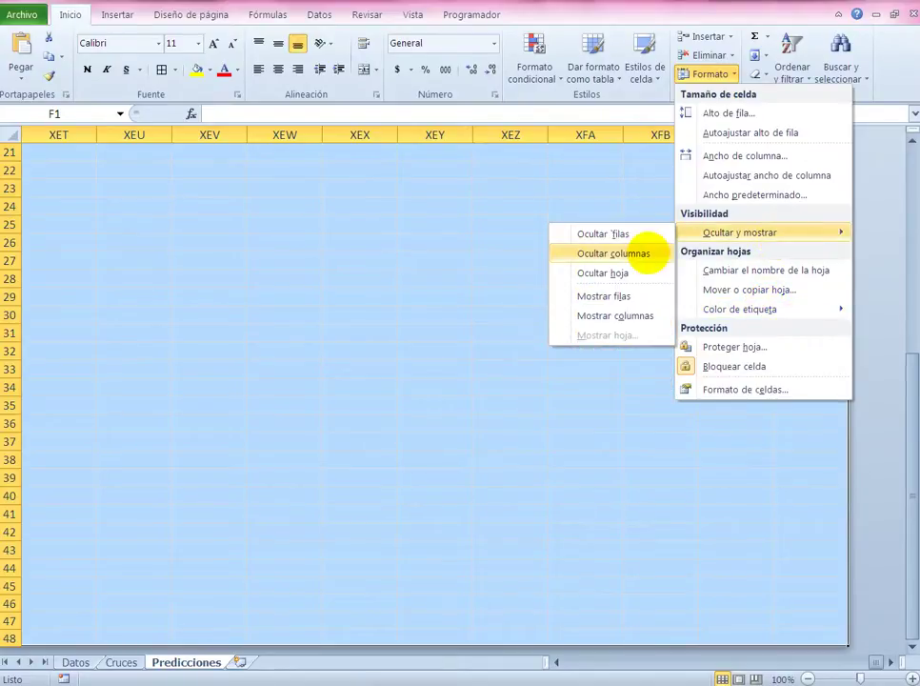
pyautogui.click(647, 253)
pyautogui.moveTo(692, 661); pyautogui.dragTo(603, 661)
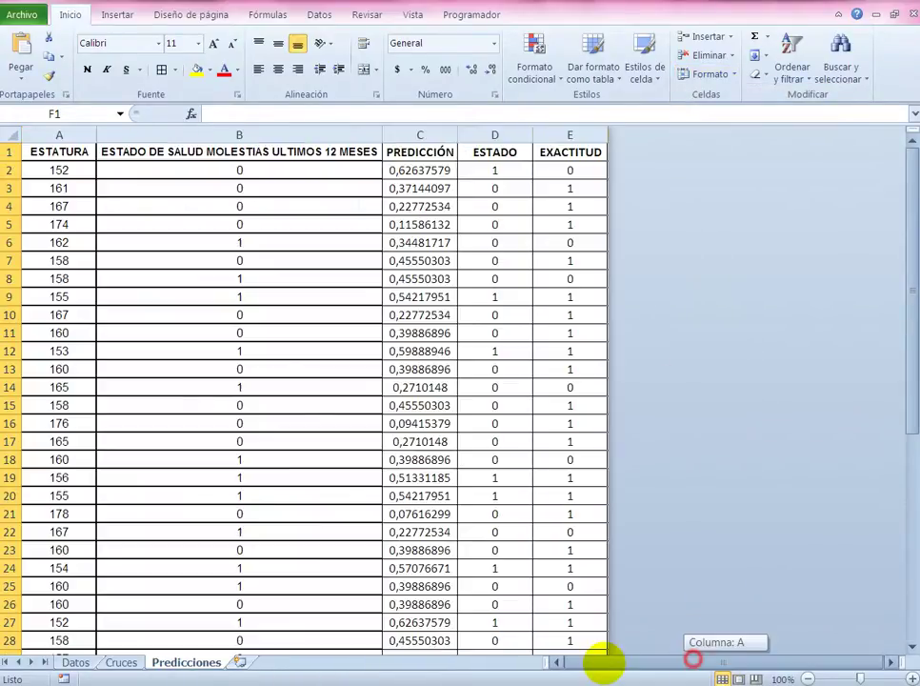
# Step: Set the table A1:E48 to Arial font, size 10
pyautogui.click(54, 155)
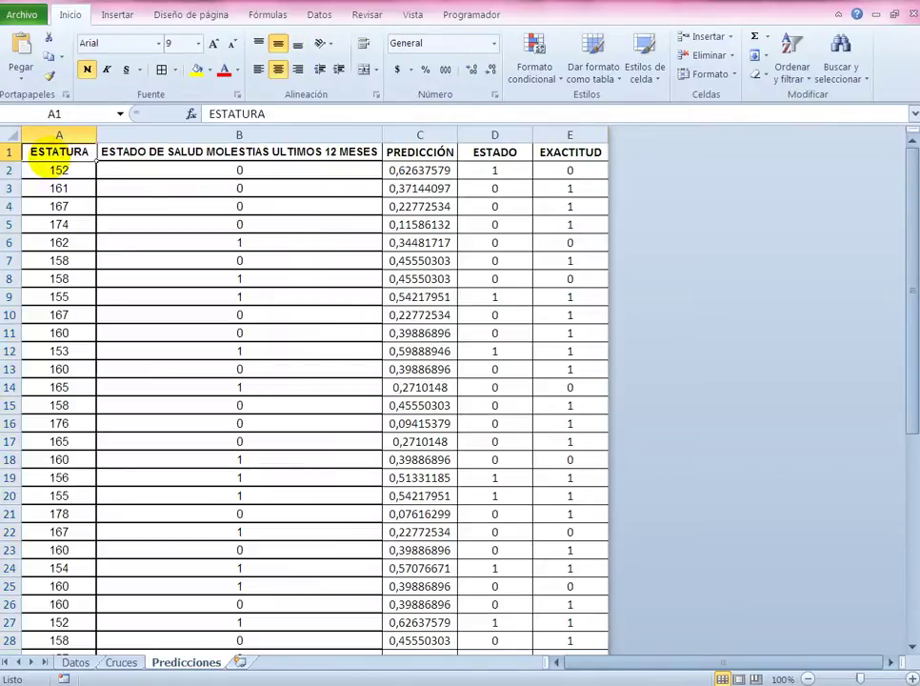
pyautogui.hotkey('shift', 'Right')
pyautogui.hotkey('shift', 'Right')
pyautogui.hotkey('shift', 'Right')
pyautogui.hotkey('shift', 'Right')
pyautogui.hotkey('ctrl', 'shift', 'Down')
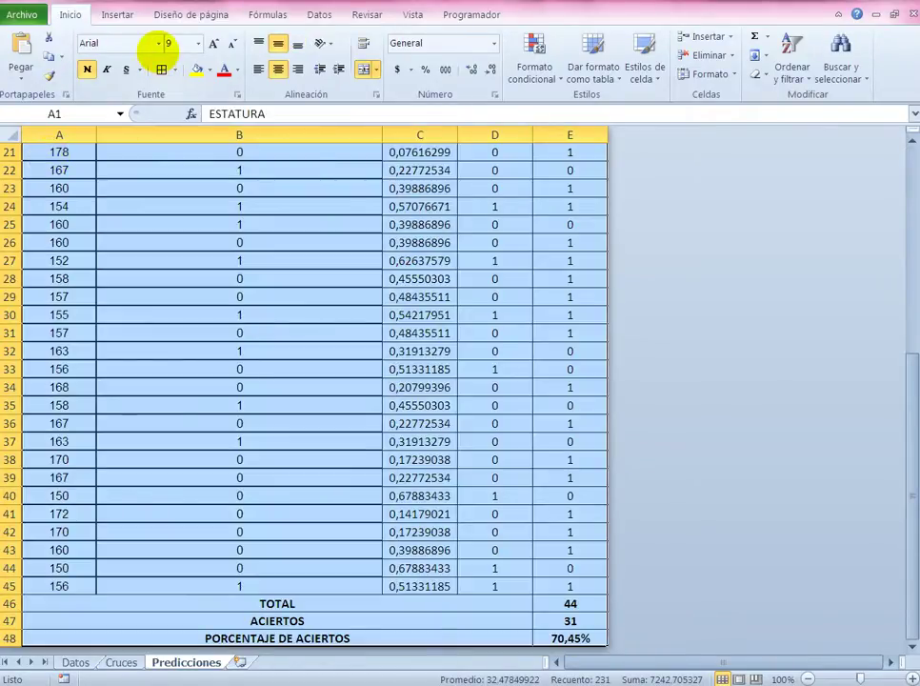
pyautogui.click(159, 43)
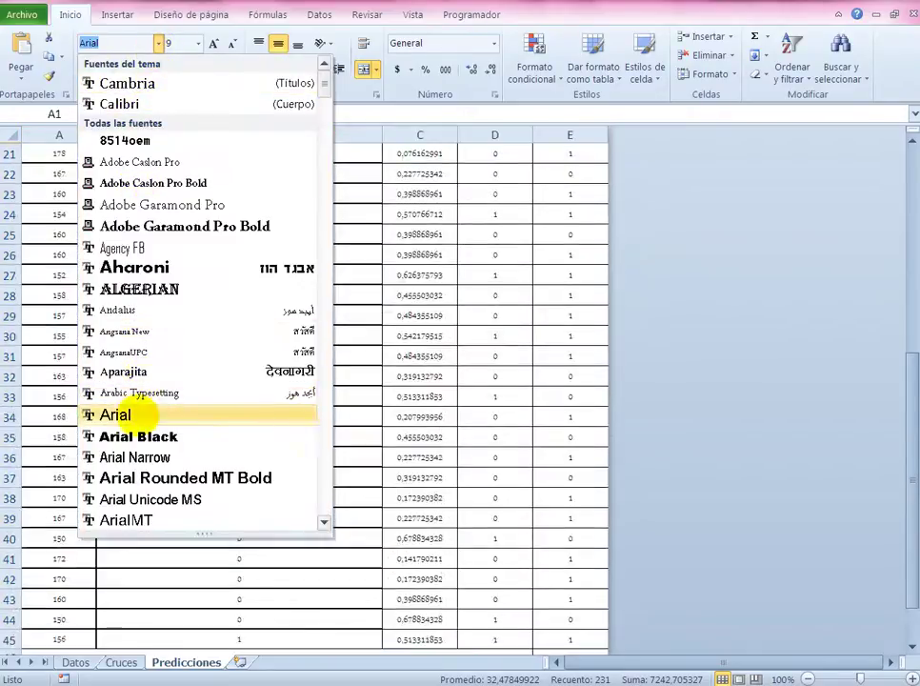
pyautogui.click(116, 413)
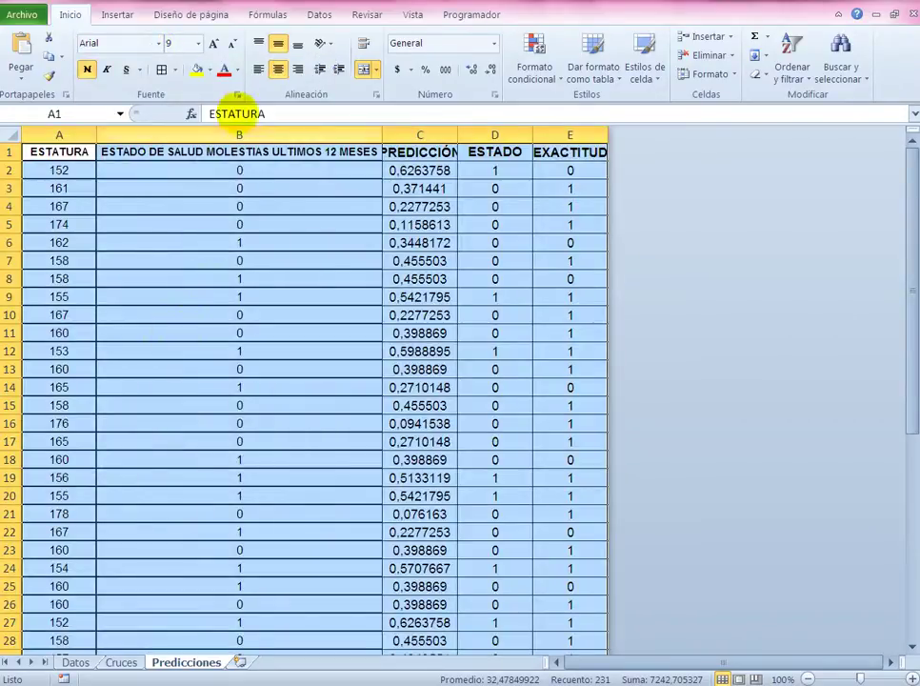
pyautogui.click(199, 43)
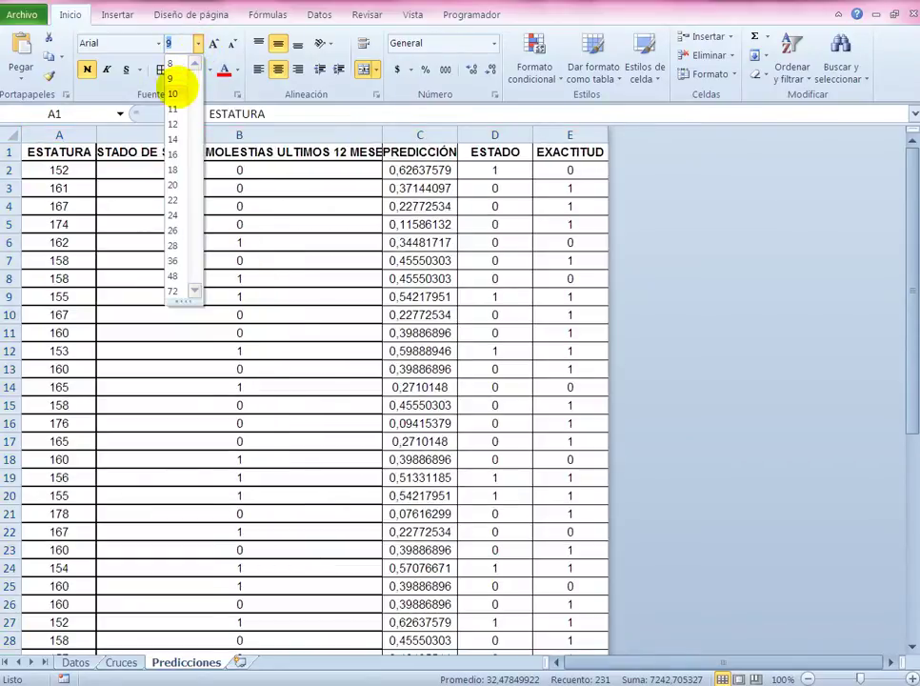
pyautogui.click(173, 92)
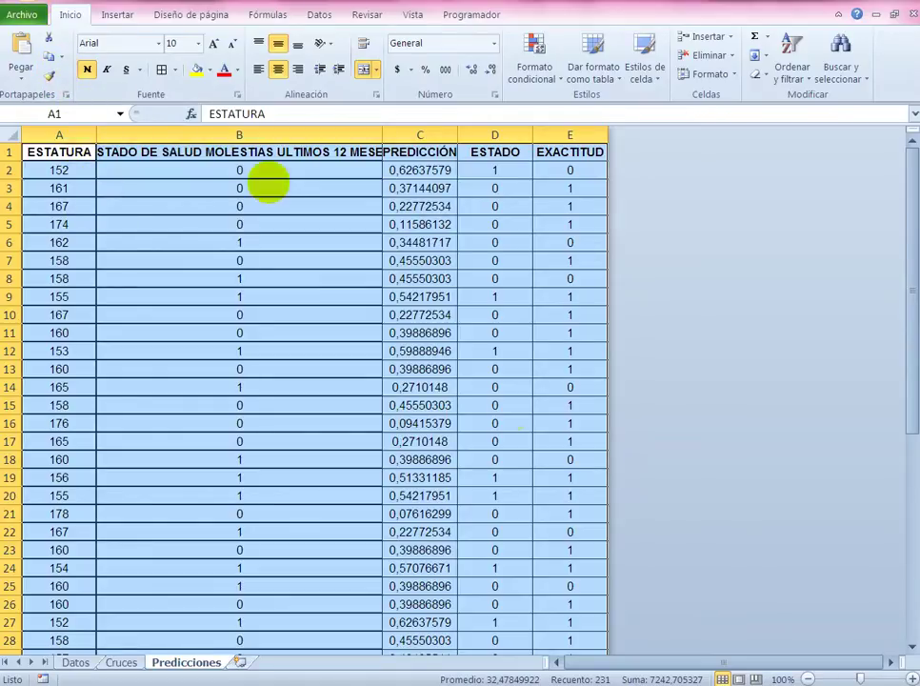
# Step: Autofit columns B and C to show the full health-status heading and nine-decimal predictions
pyautogui.scroll(-1, 555, 421)
pyautogui.scroll(1, 554, 421)
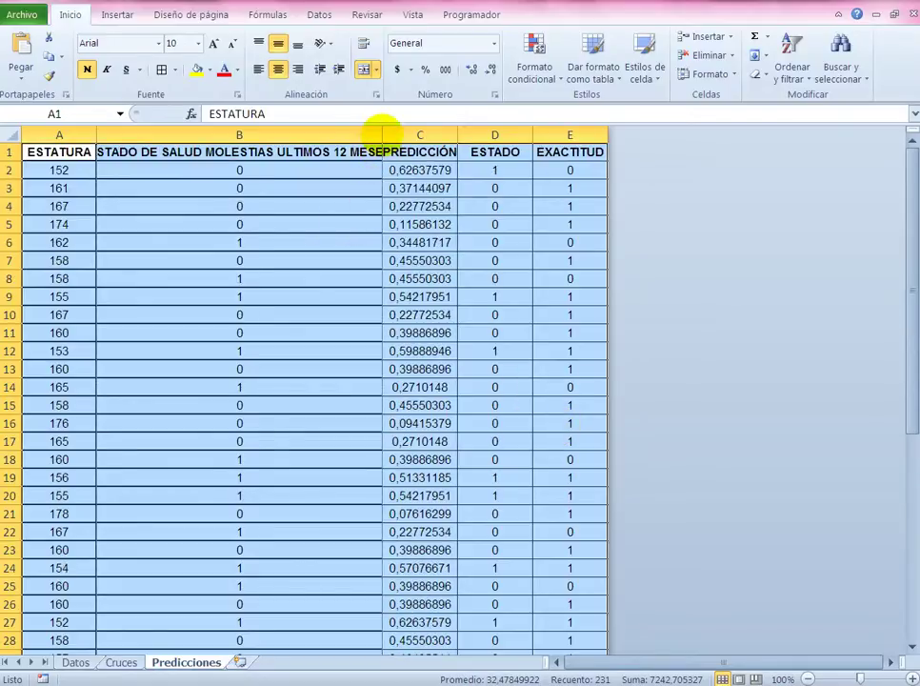
pyautogui.doubleClick(382, 134)
pyautogui.doubleClick(486, 133)
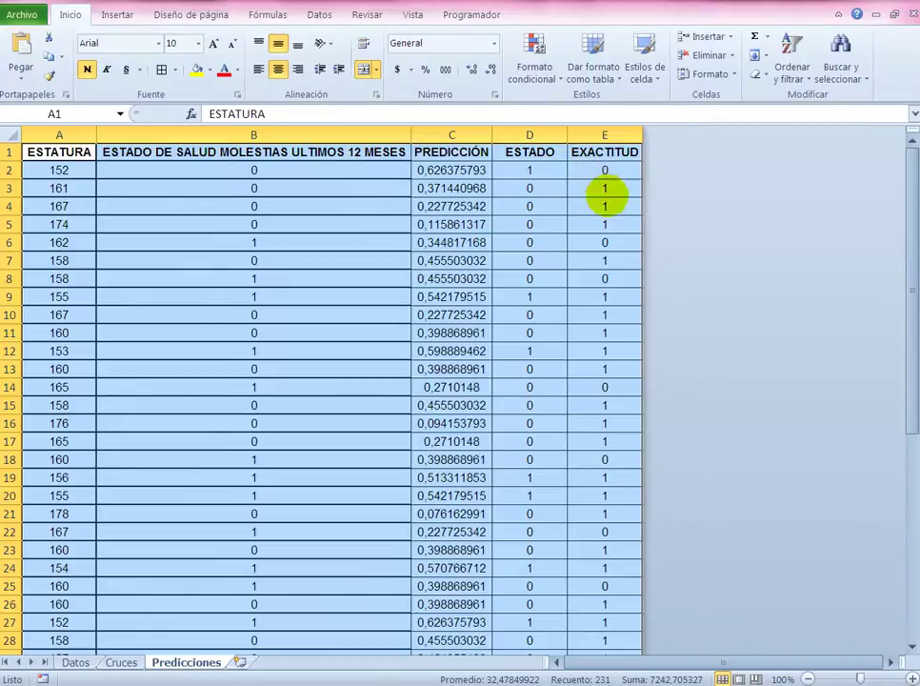
pyautogui.scroll(-3, 602, 295)
pyautogui.scroll(-3, 603, 300)
# Step: Fill cell E48 (70,45% hit percentage) with light olive green
pyautogui.scroll(-3, 604, 297)
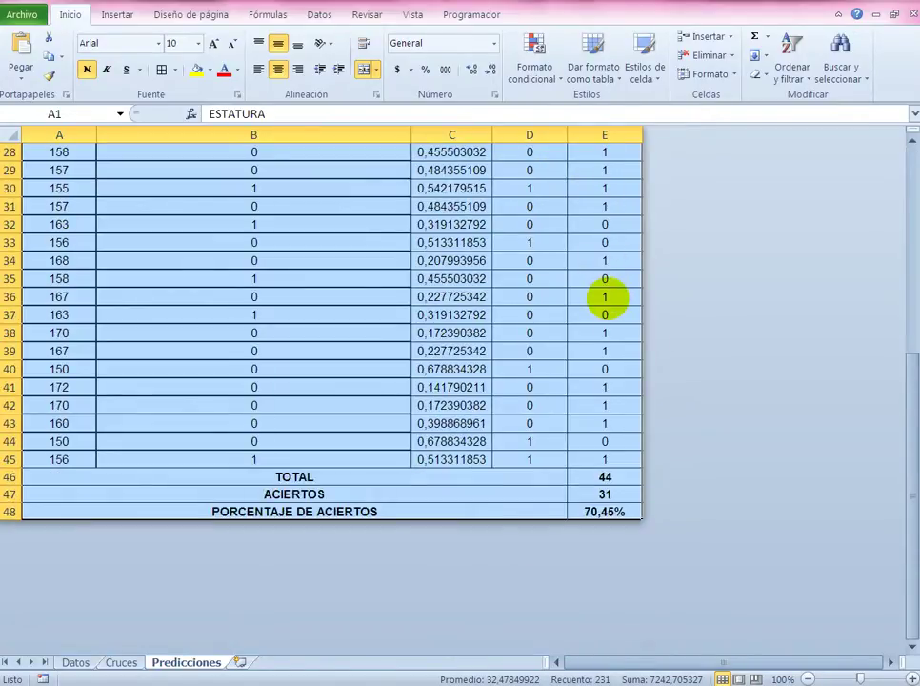
pyautogui.click(620, 512)
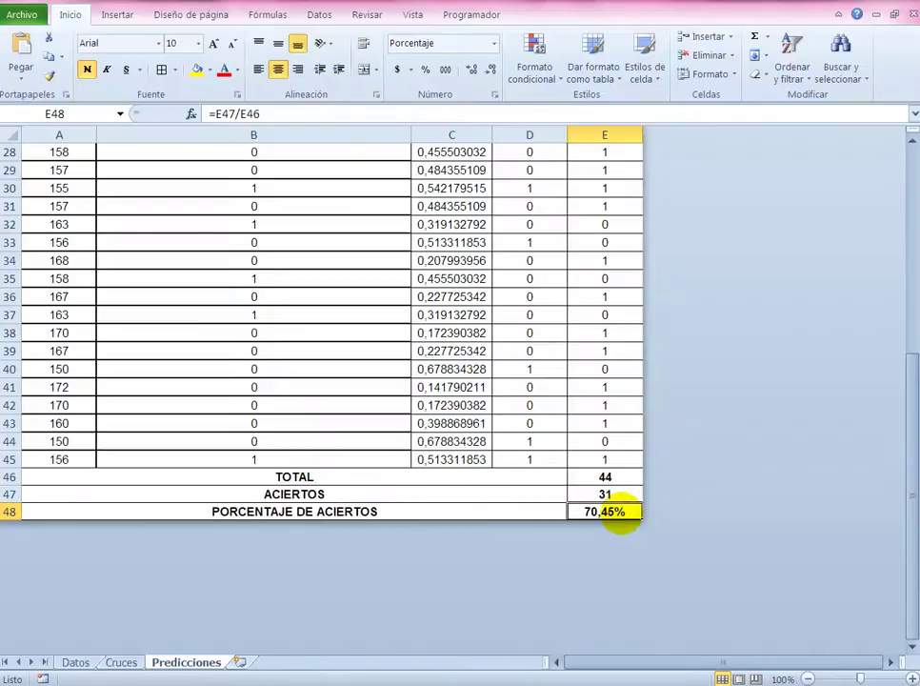
pyautogui.click(210, 73)
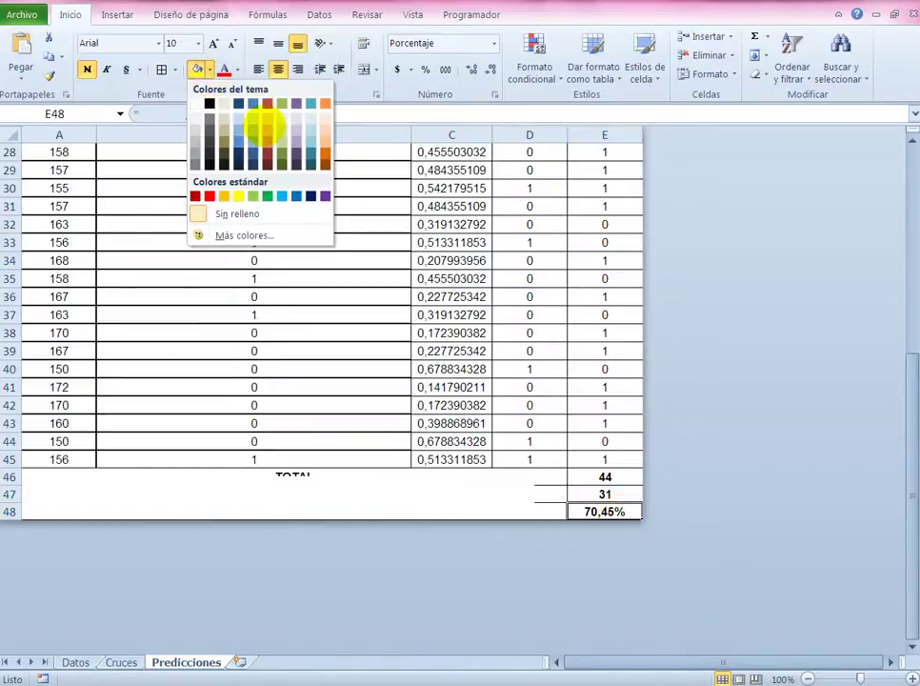
pyautogui.click(276, 130)
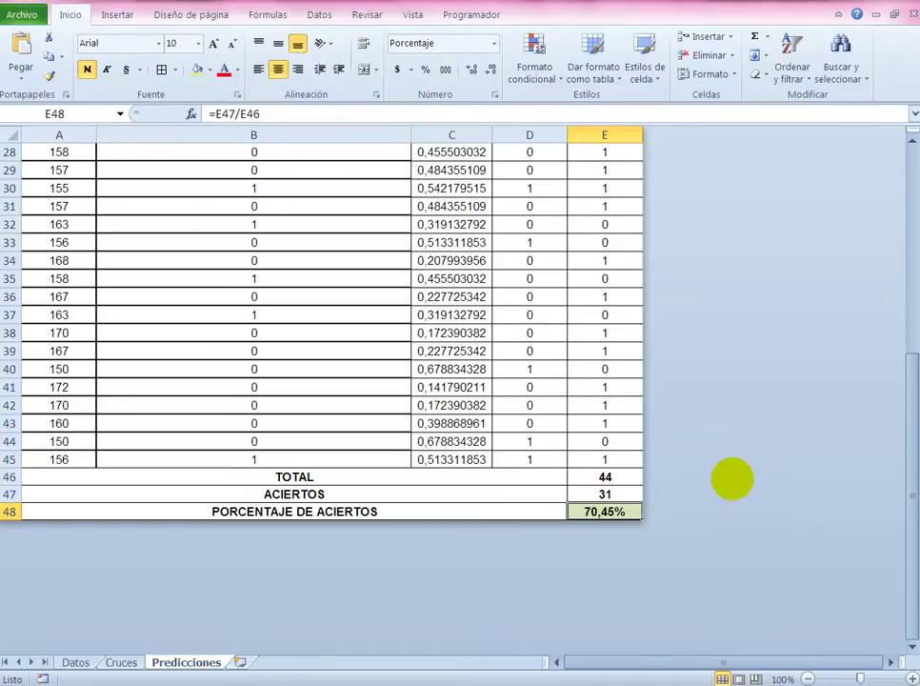
pyautogui.moveTo(904, 492); pyautogui.dragTo(905, 286)
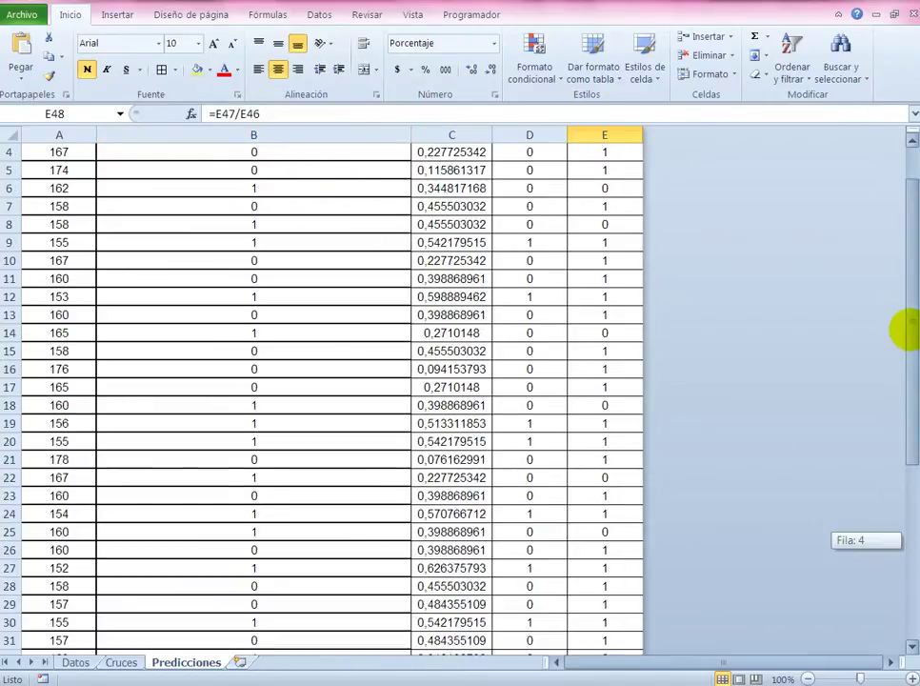
# Step: Switch from R Commander to the RGui console window
pyautogui.hotkey('alt', 'Tab')
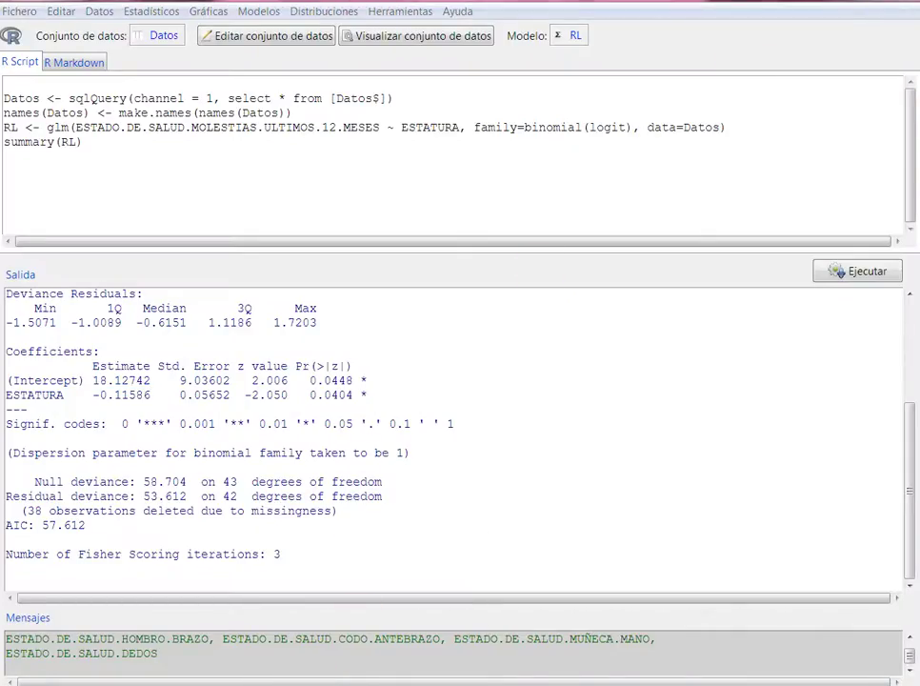
pyautogui.moveTo(222, 653)
pyautogui.click(222, 525)
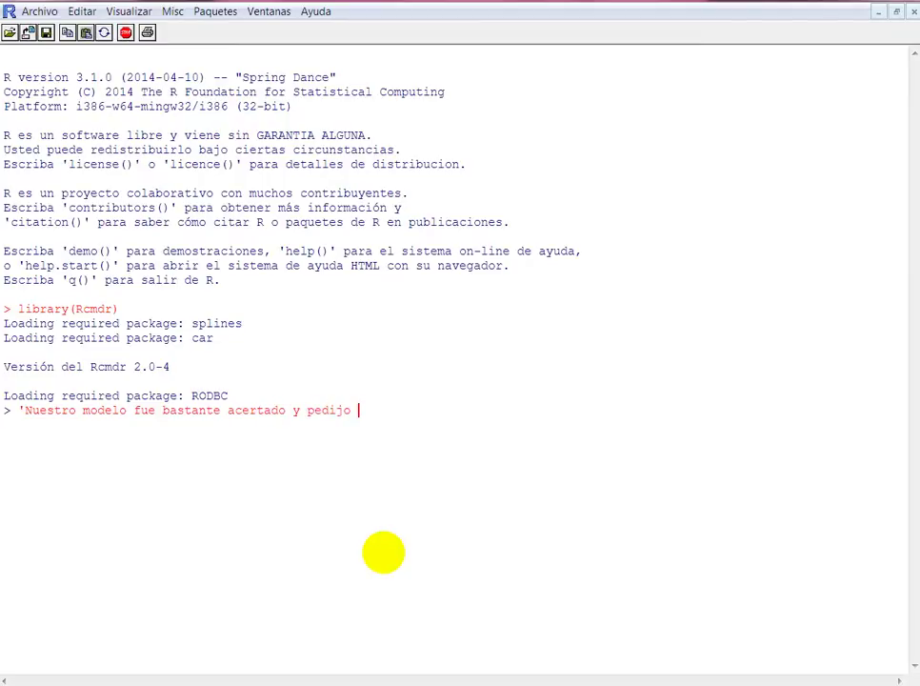
# Step: Print the conclusion that the model predicted pain from height quite accurately, then run quit()
pyautogui.write('redijo la')
pyautogui.write(" ocurrencia de dolor en los últimos meses en función de la estatura'")
pyautogui.press('Return')
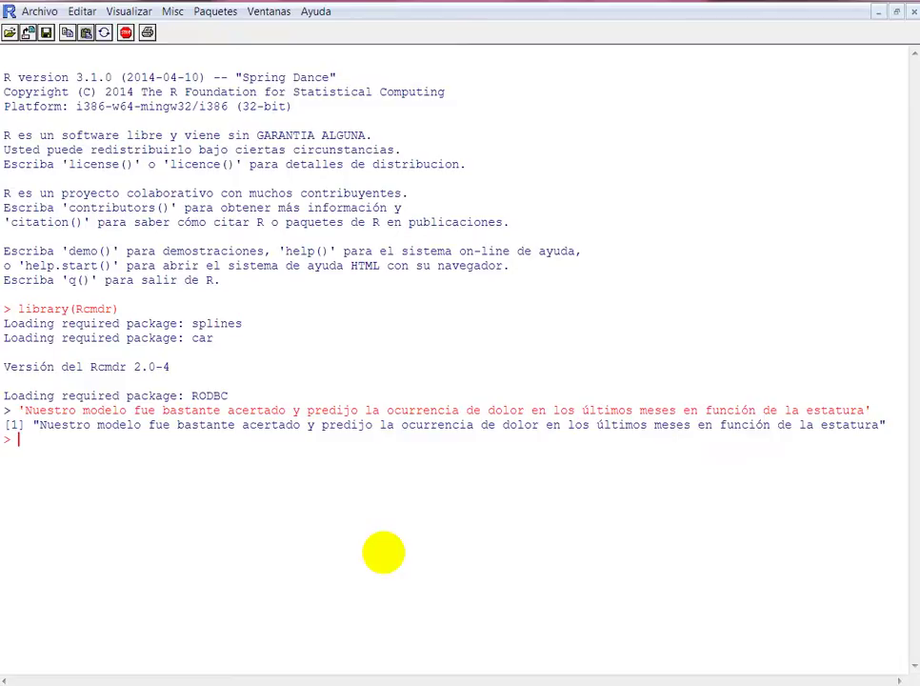
pyautogui.write('quit()')
pyautogui.press('Return')
# Step: Exit R without saving the workspace and clear the file selection in the Datos folder
pyautogui.click(476, 407)
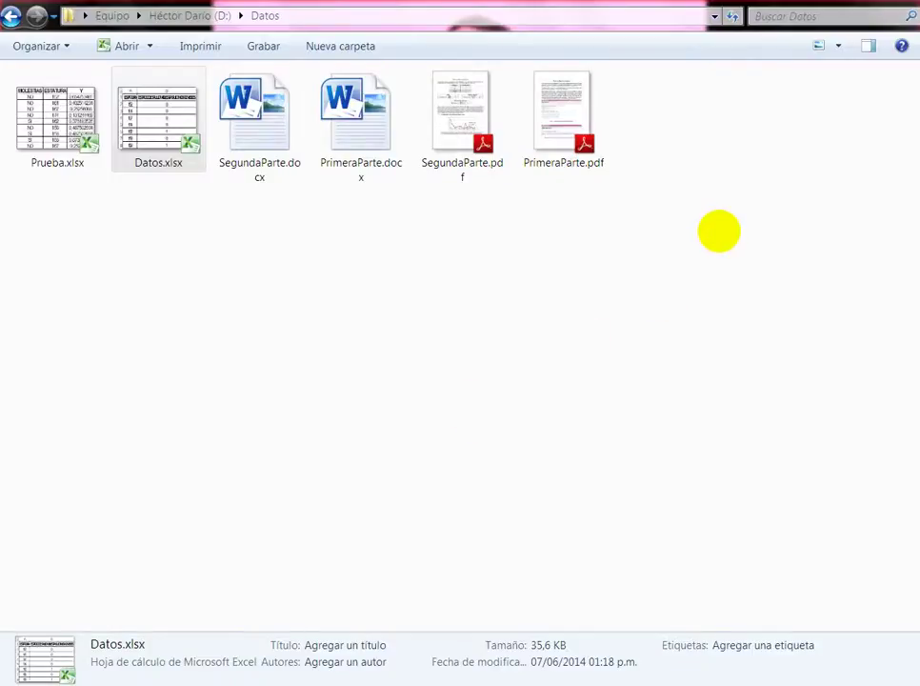
pyautogui.click(718, 227)
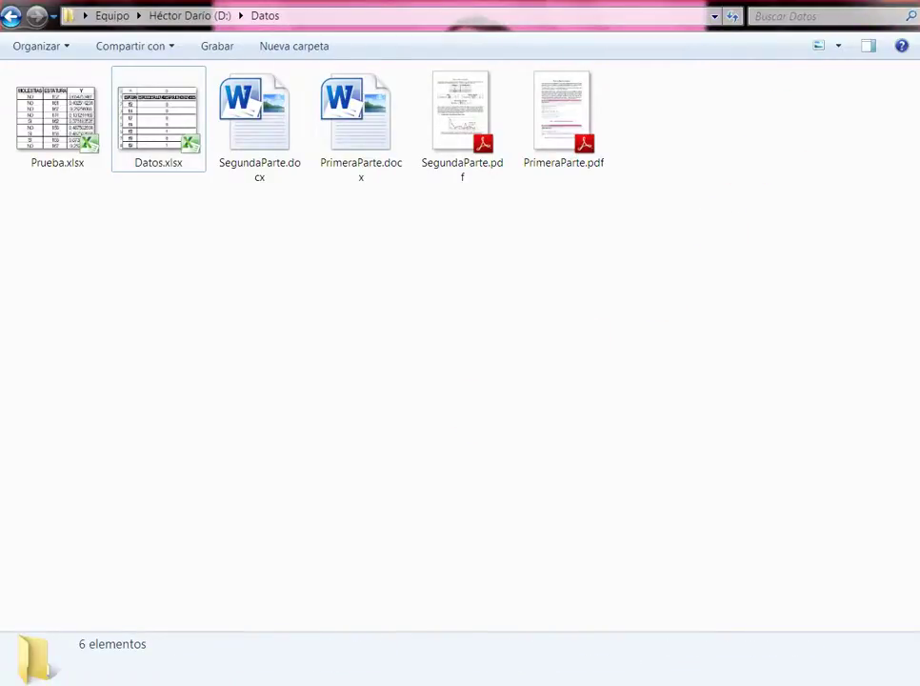